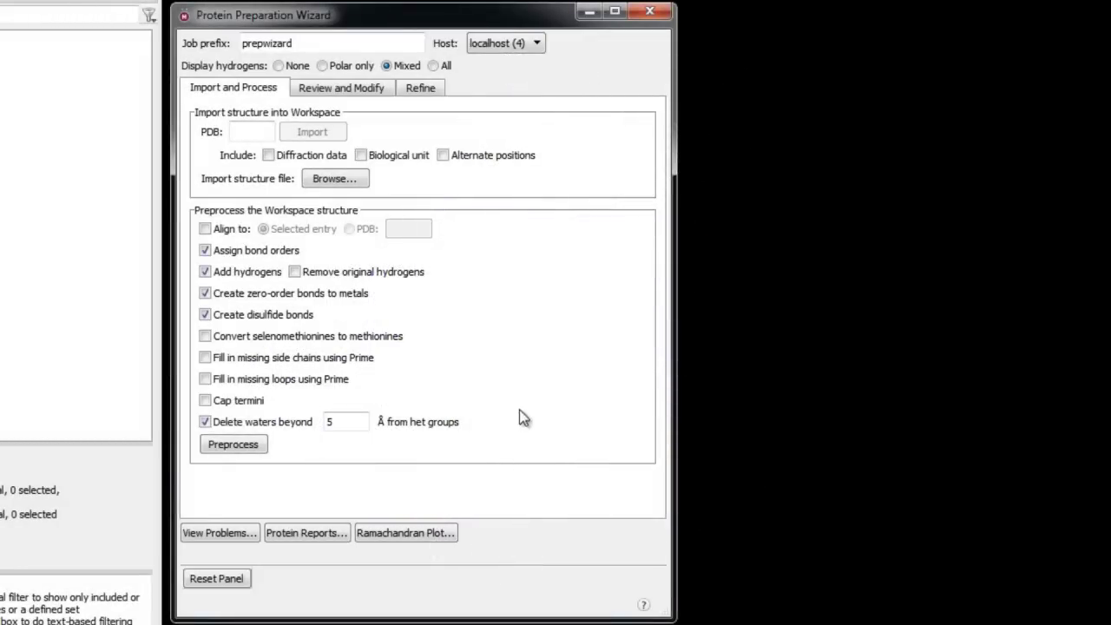
Look through the Review and Modify, Refine, and Import and Process settings of the Protein Preparation Wizard, and minimize the wizard.
left_click(354, 86)
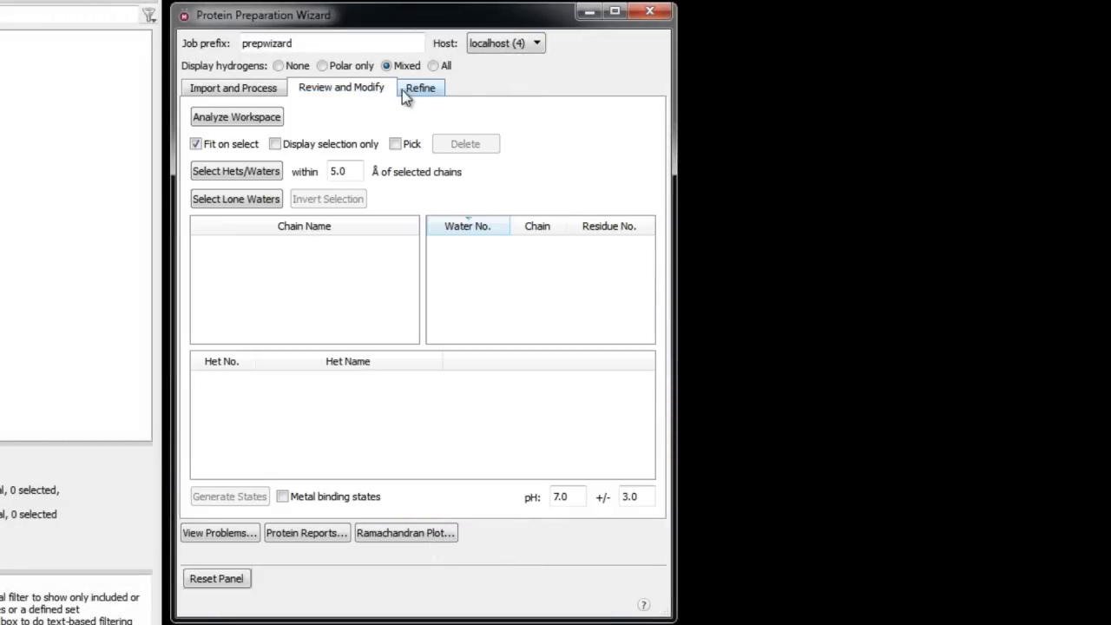
left_click(434, 90)
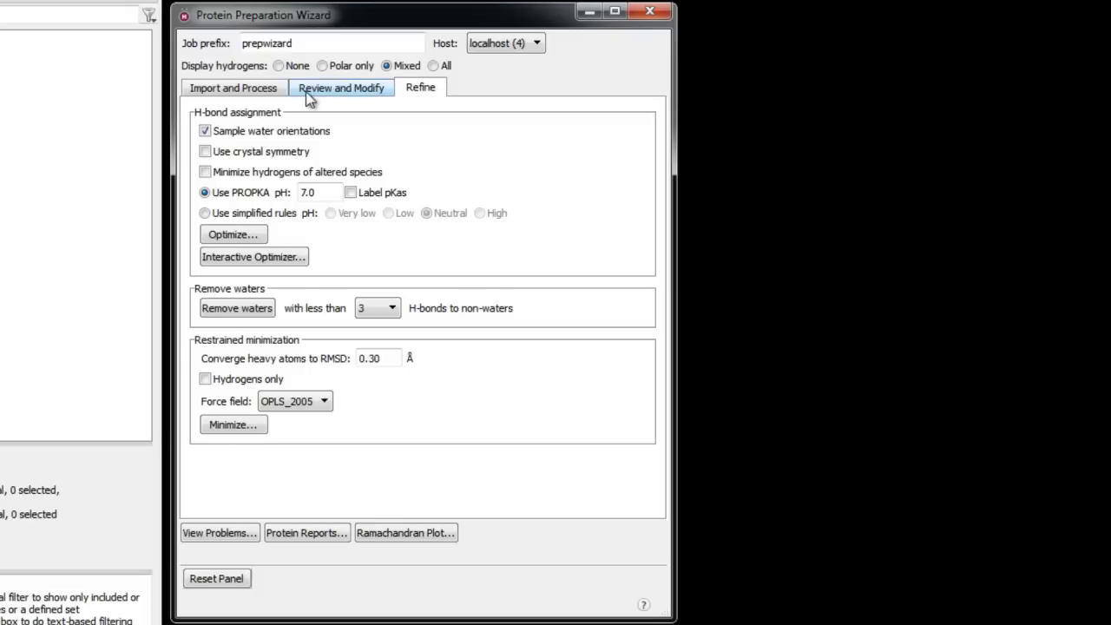
left_click(254, 90)
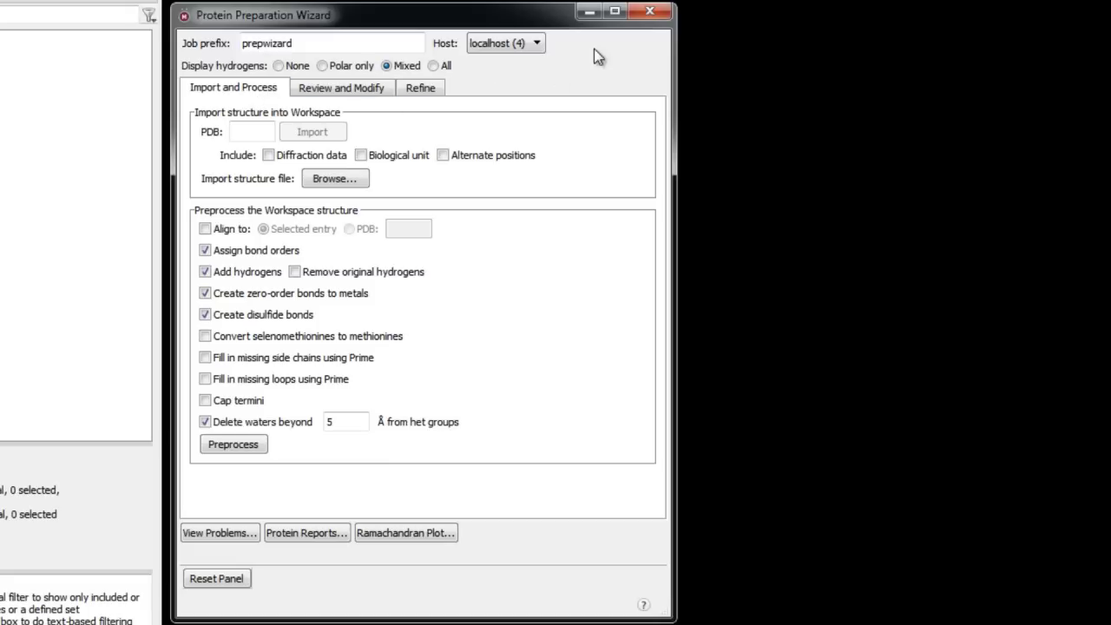
left_click(584, 12)
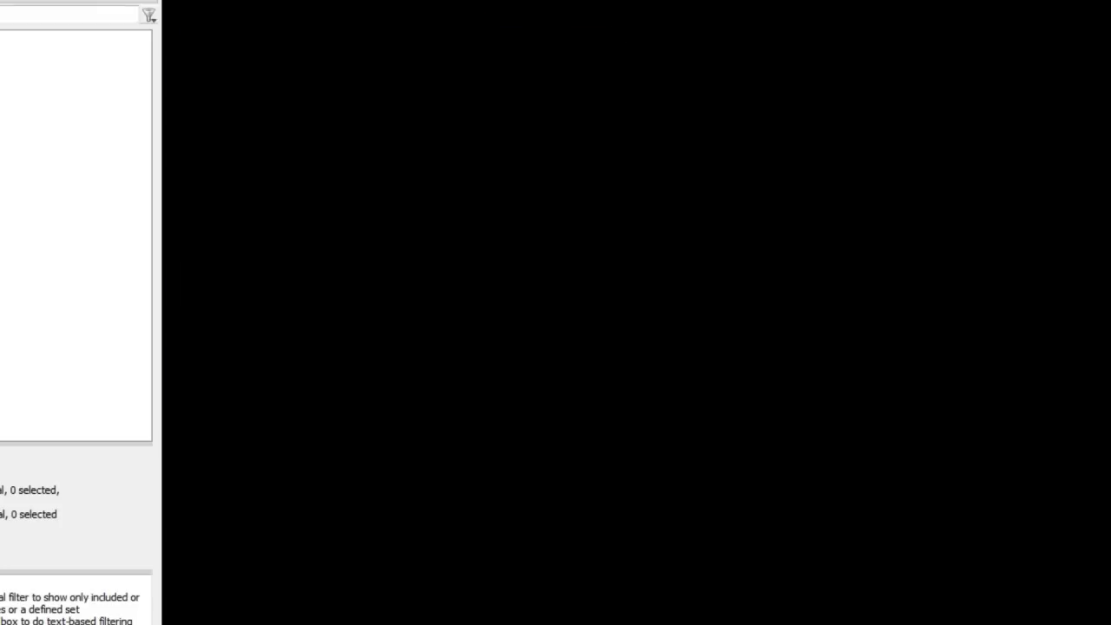
Locate the Protein Preparation Wizard among the applications and Protein Preparation among the tasks.
left_click(314, 5)
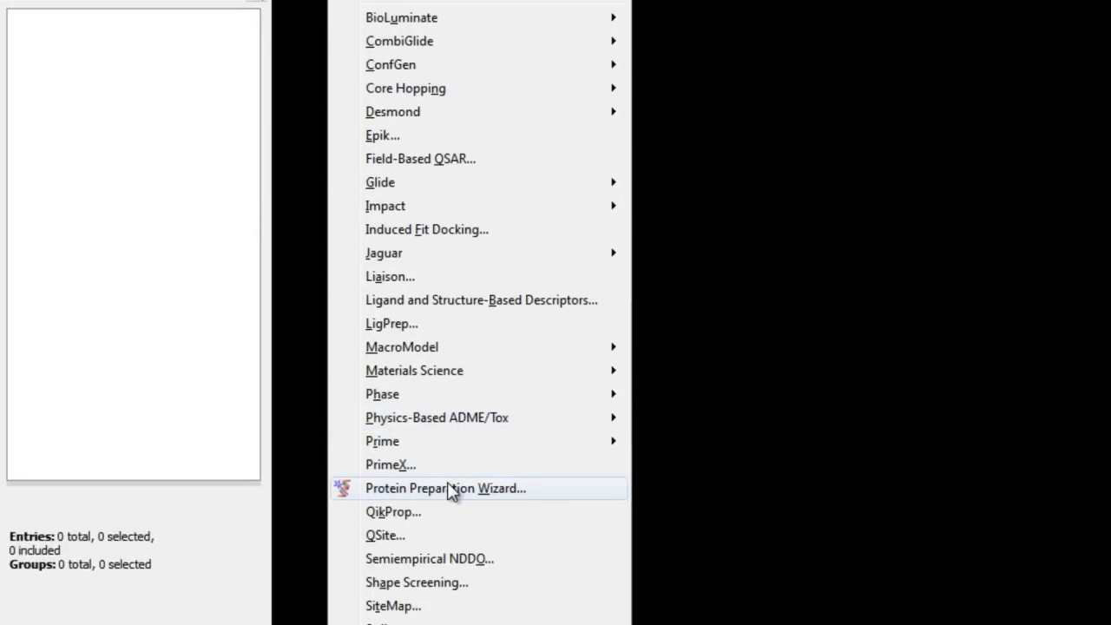
left_click(452, 489)
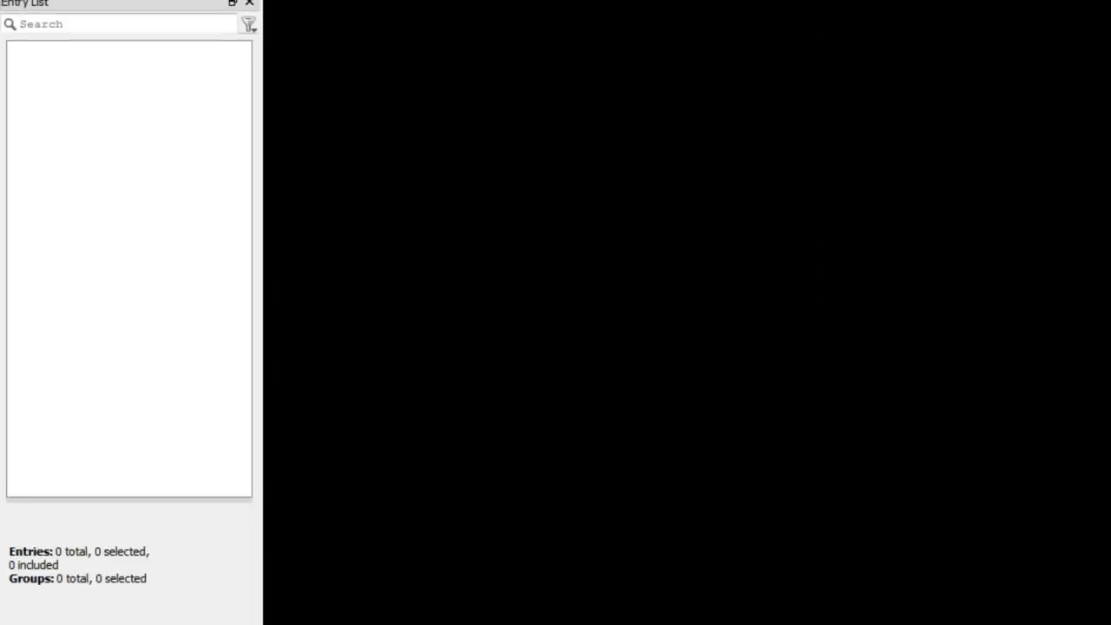
left_click(352, 35)
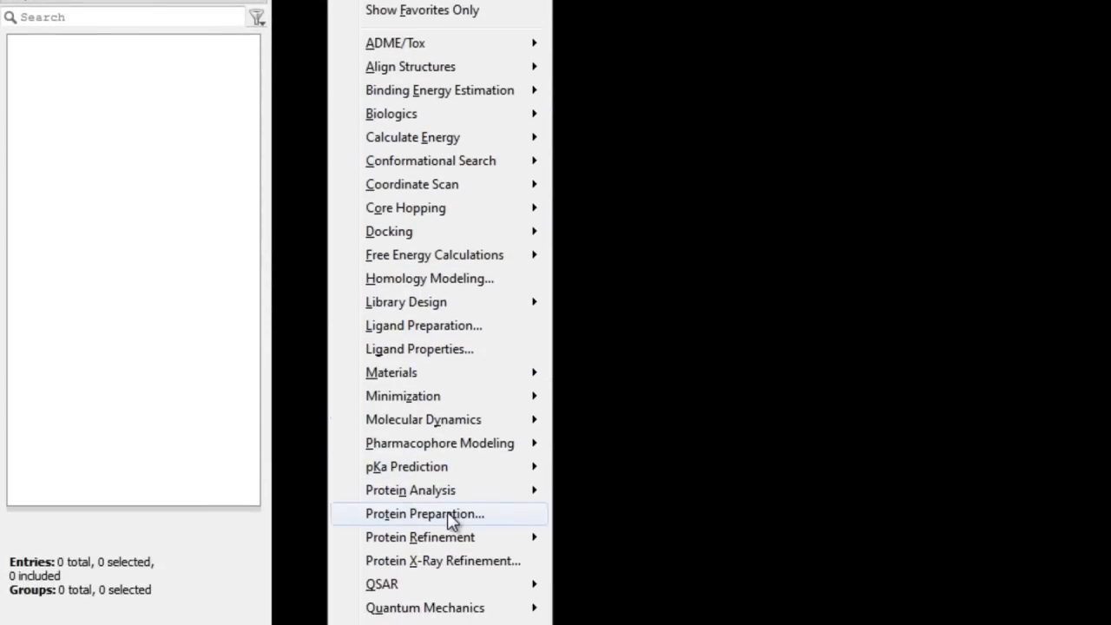
left_click(453, 517)
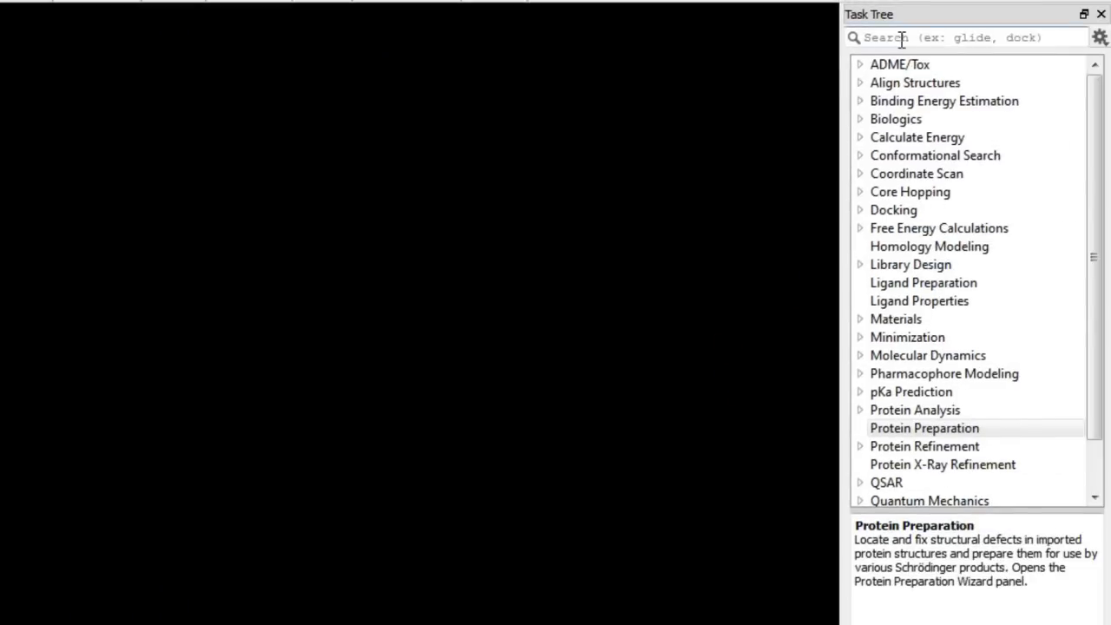
Search the task tree for "wiza" and open the Protein Preparation Wizard.
left_click(902, 38)
type("wiza")
left_click(926, 70)
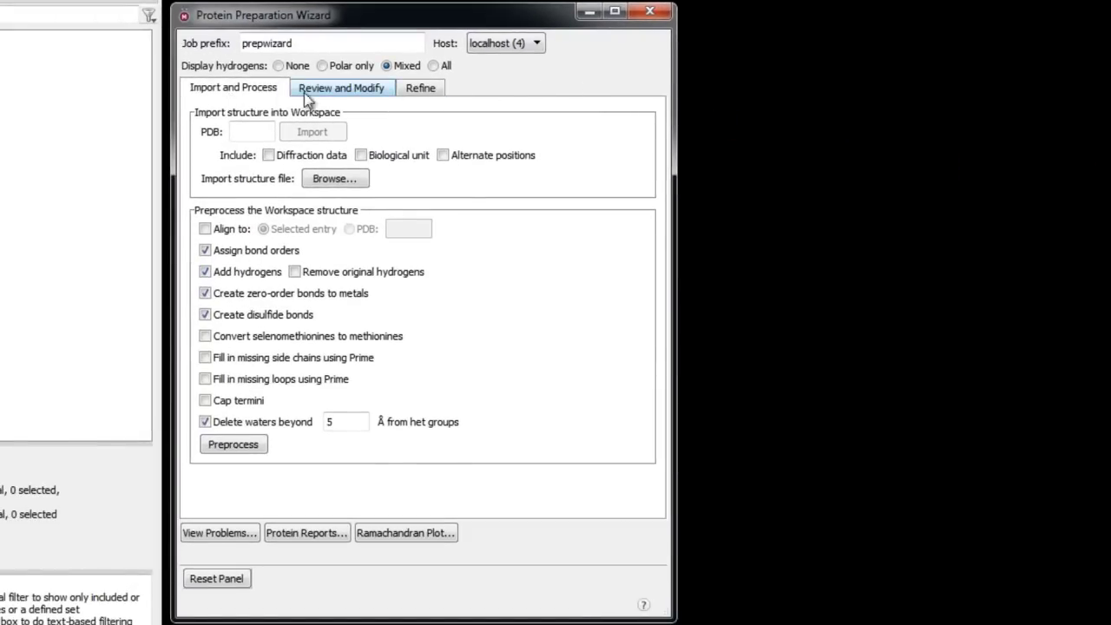
Examine the wizard's Review and Modify, Refine, and Import and Process settings, and check which job hosts are available.
left_click(339, 92)
left_click(429, 91)
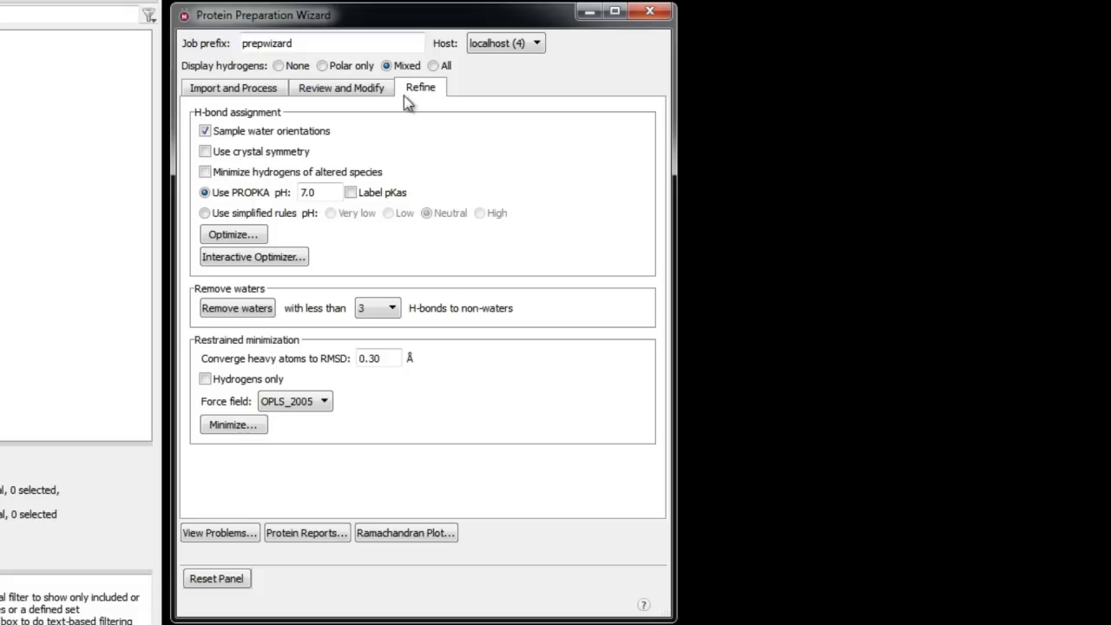
left_click(371, 93)
left_click(240, 93)
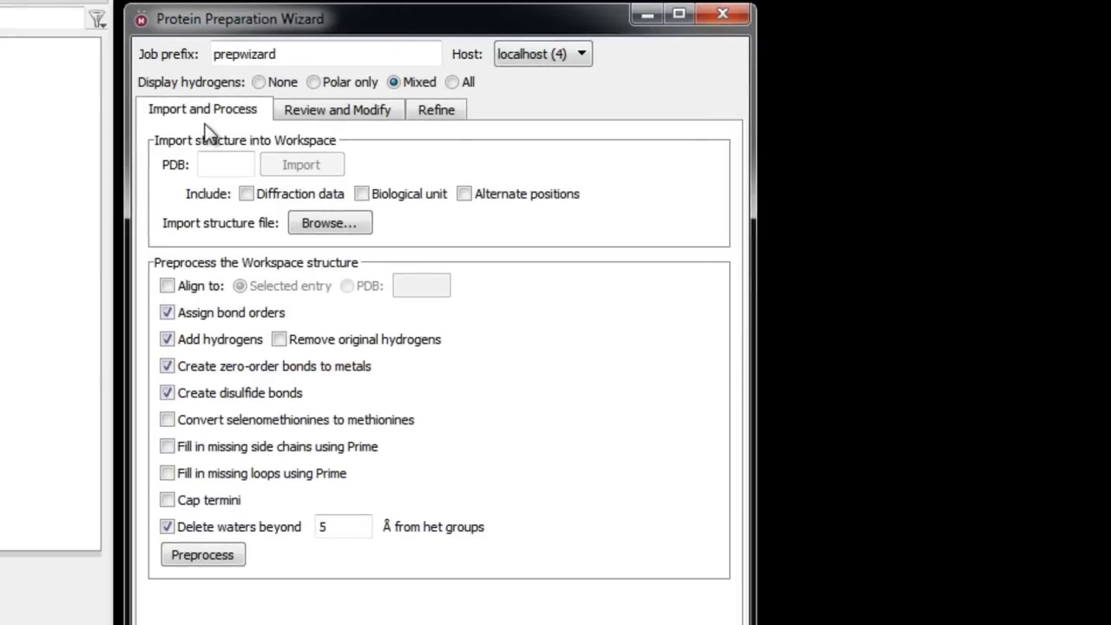
left_click(345, 113)
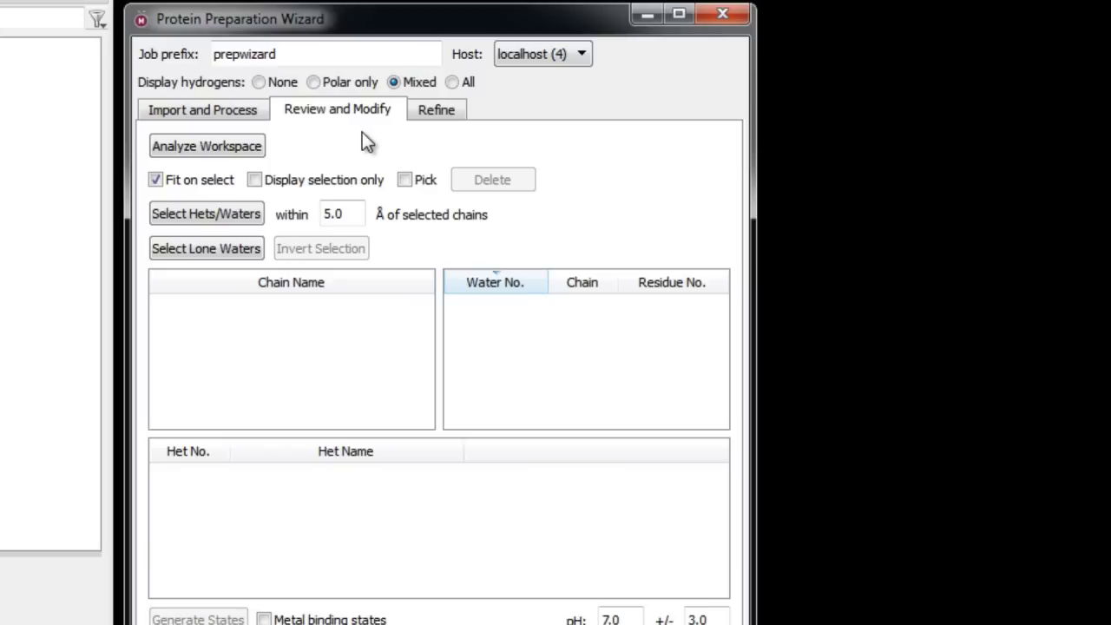
left_click(438, 114)
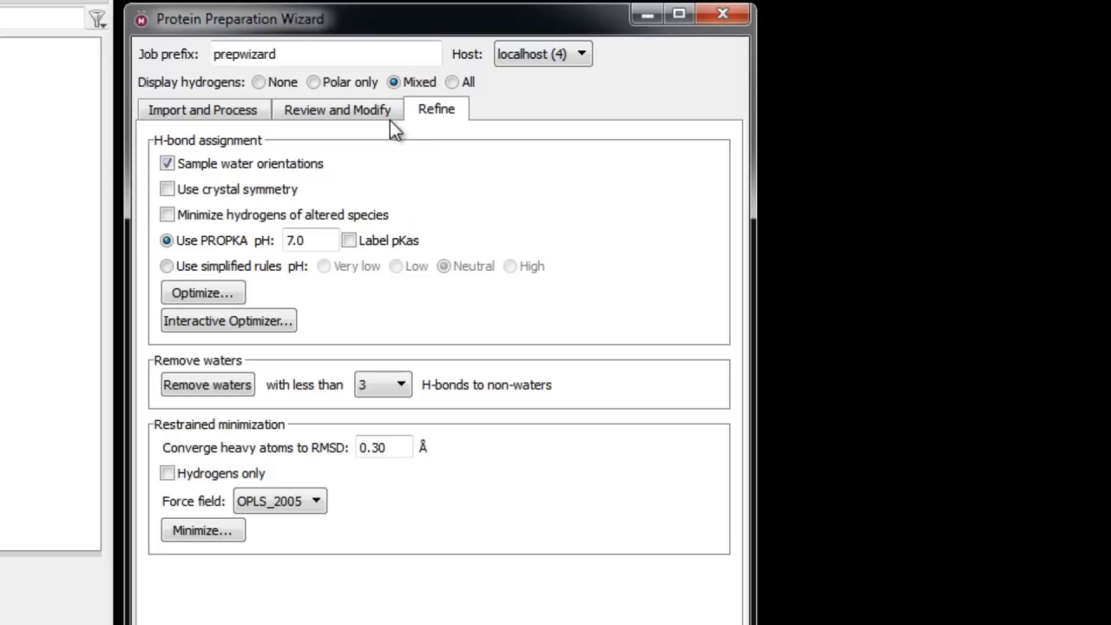
left_click(365, 112)
left_click(230, 114)
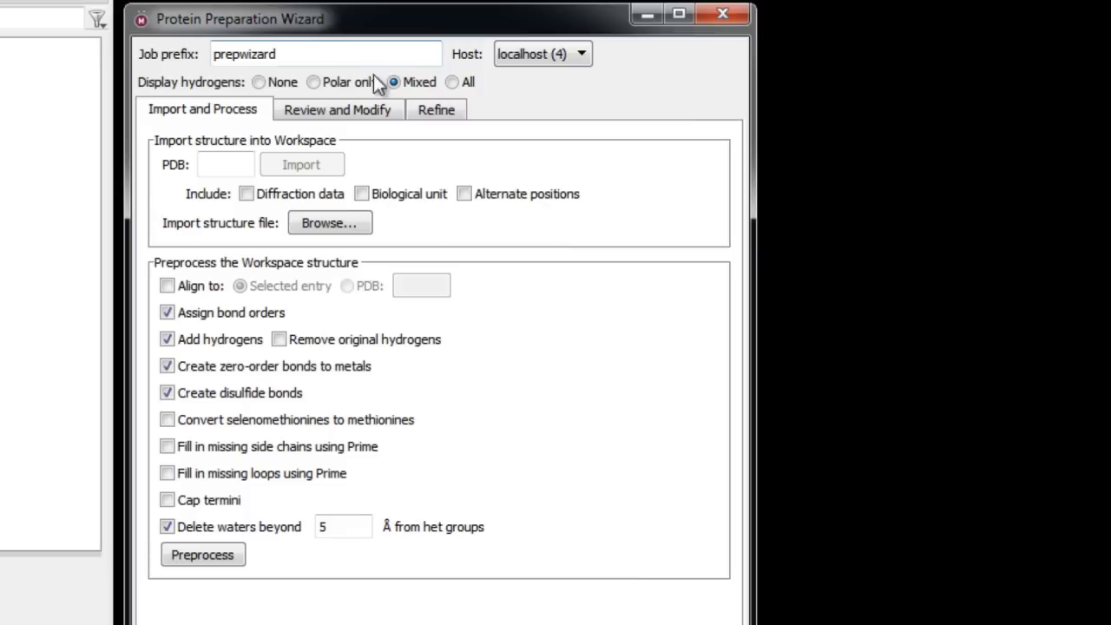
left_click(553, 63)
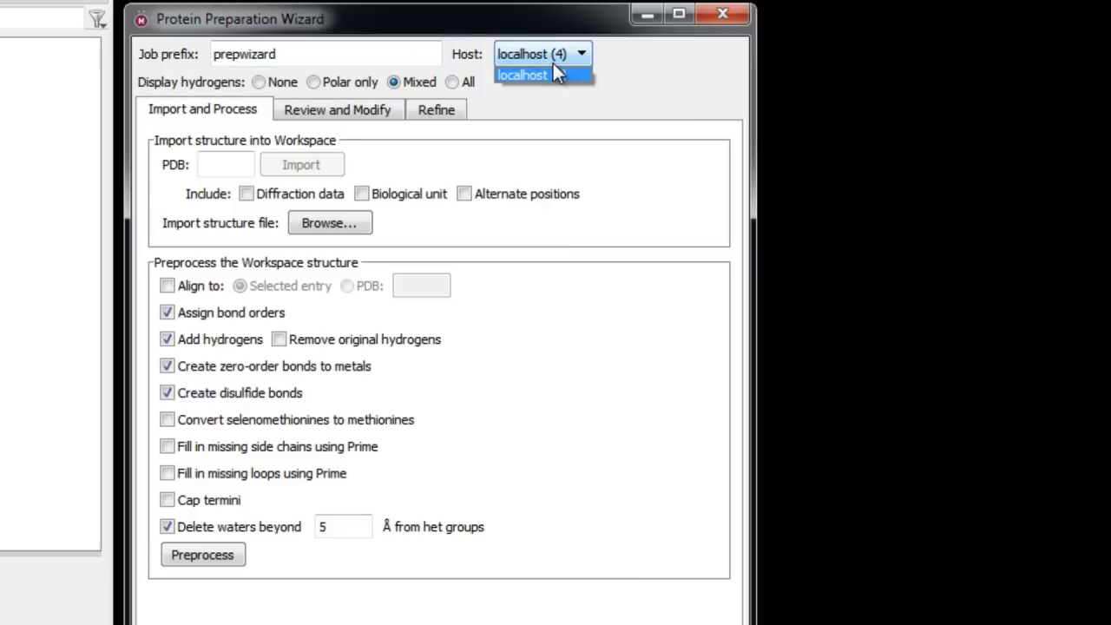
left_click(607, 72)
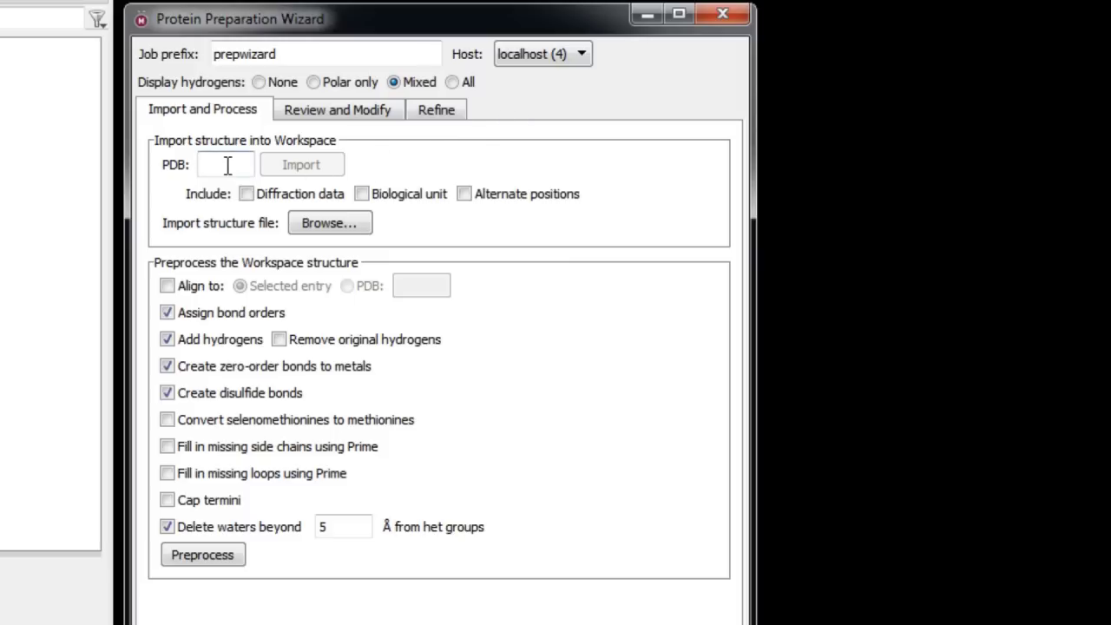
Import the PDB structure 3ert into the workspace.
type("3ert")
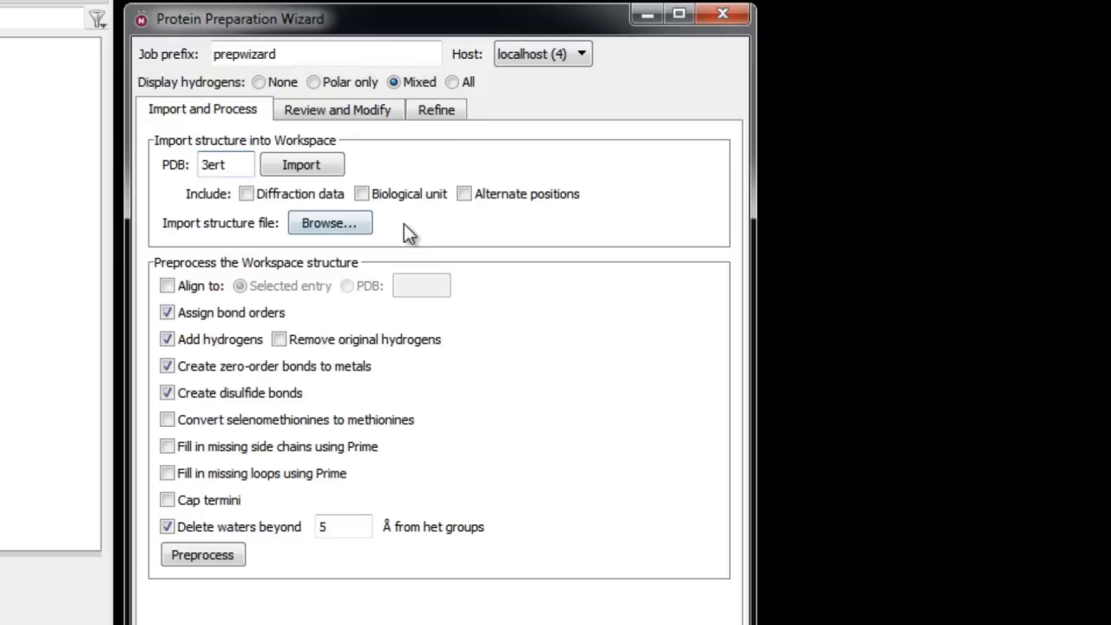
left_click(304, 161)
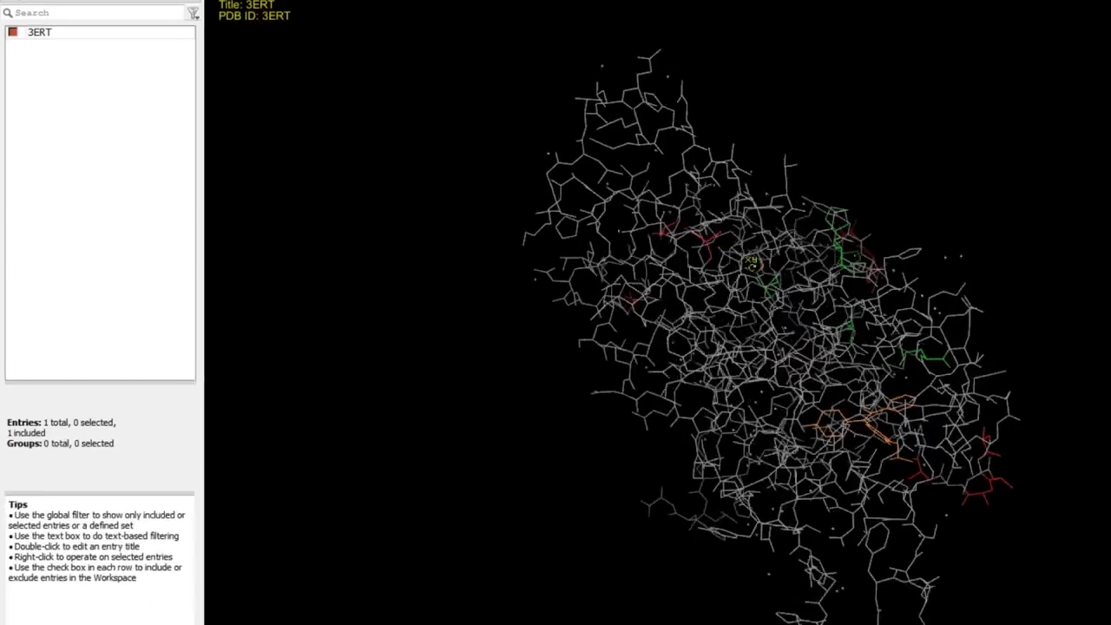
Color the structure by Atom PDB B Factor (Temperature Factor), and restore the PDB Conversion Status coloring.
middle_click_drag(752, 262, 535, 340)
middle_click_drag(461, 293, 492, 293)
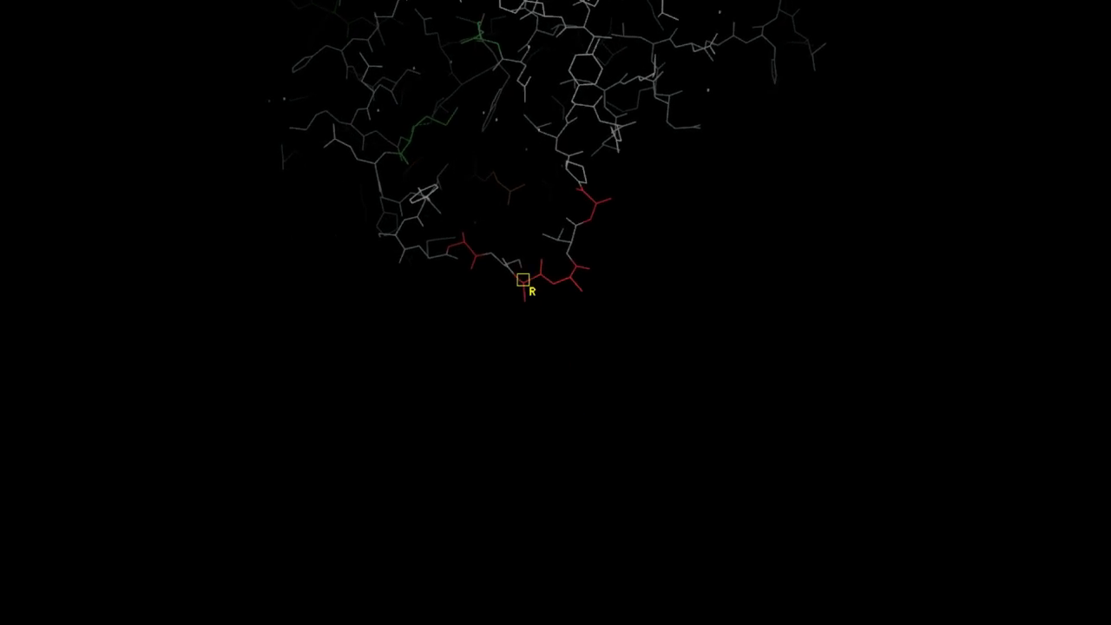
scroll(523, 280, "up", 5)
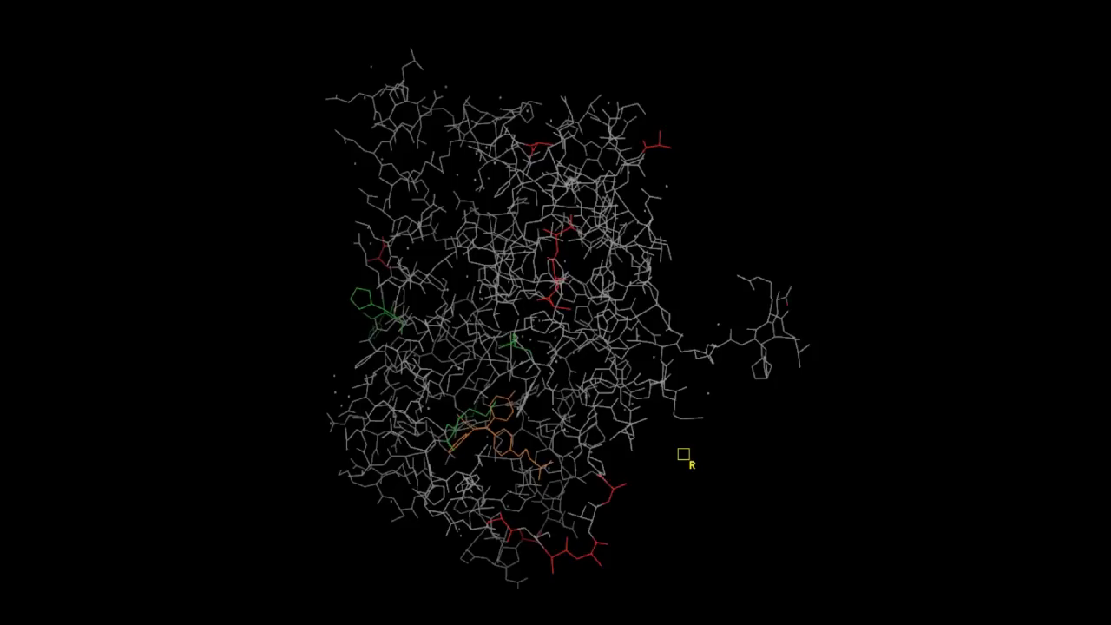
left_click(786, 17)
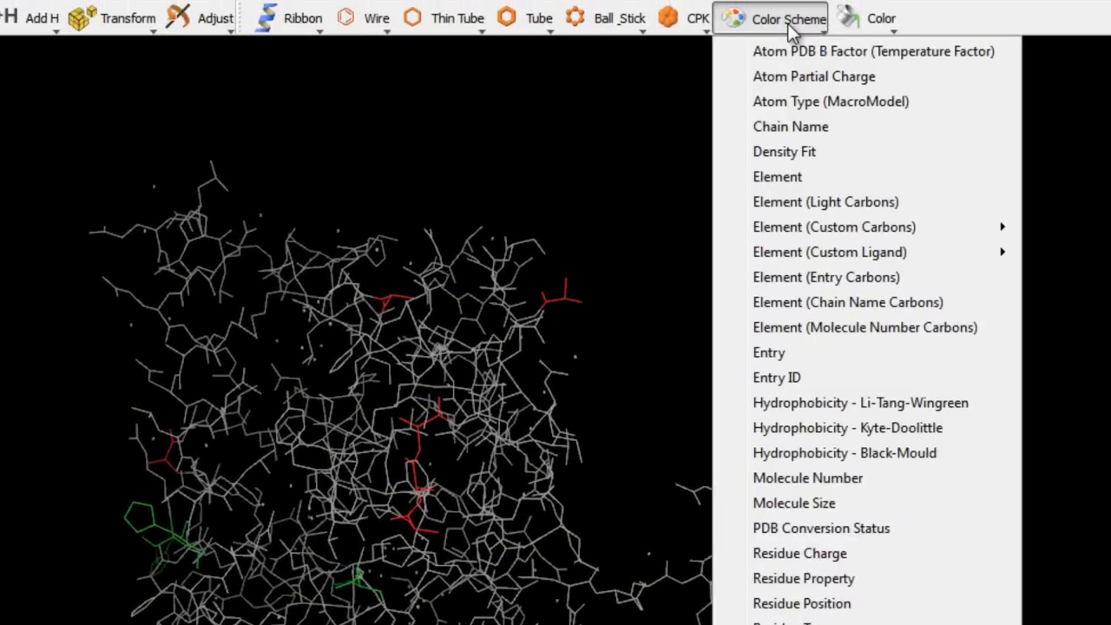
left_click(965, 54)
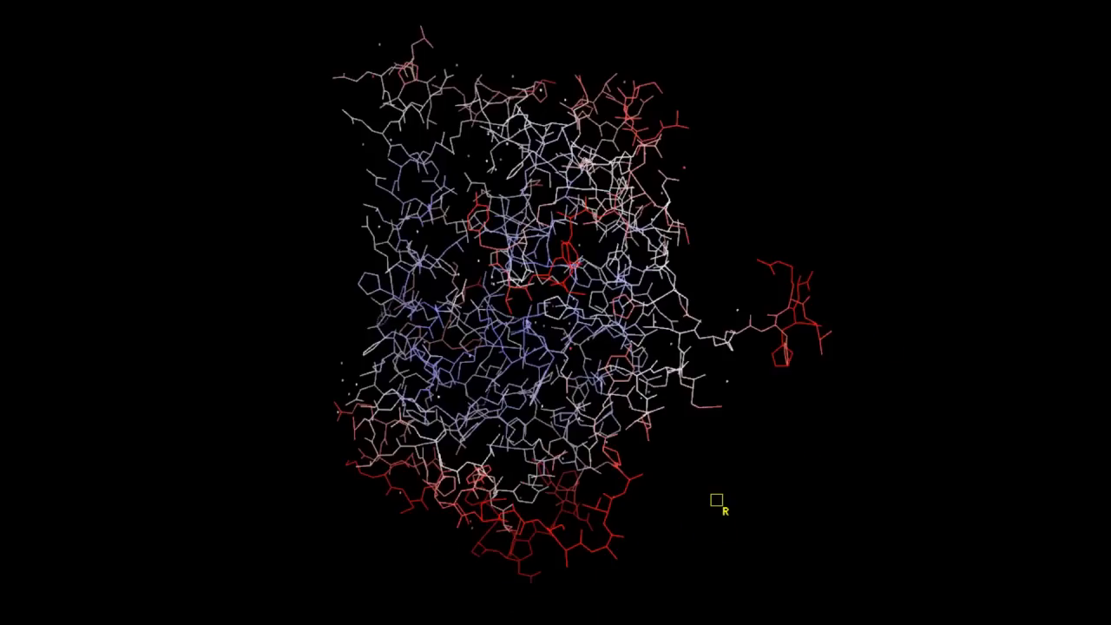
left_click(719, 21)
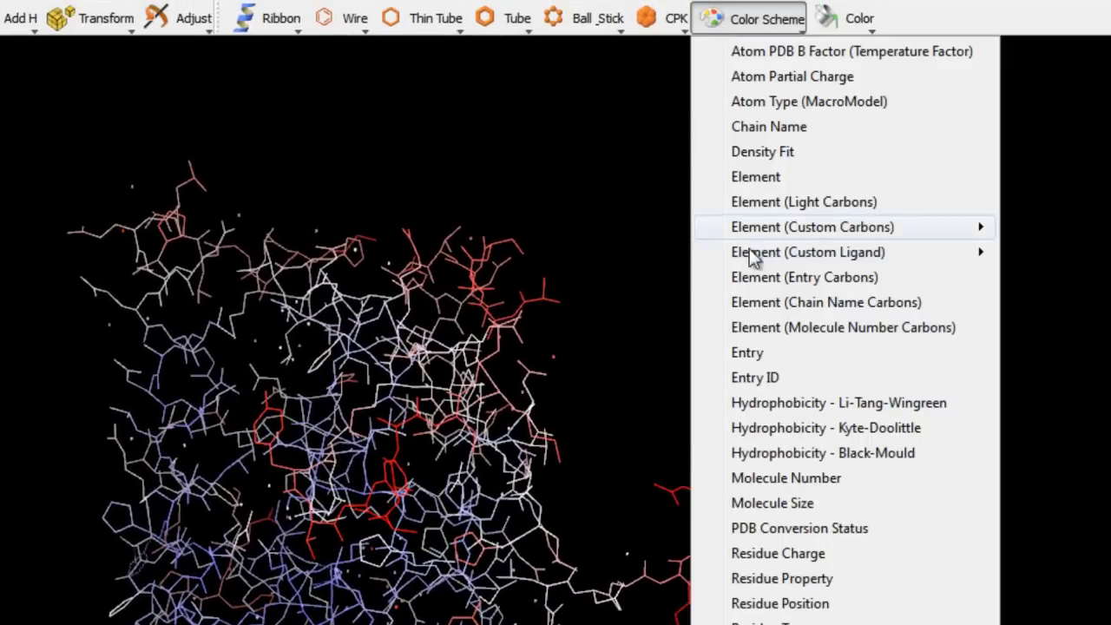
left_click(737, 552)
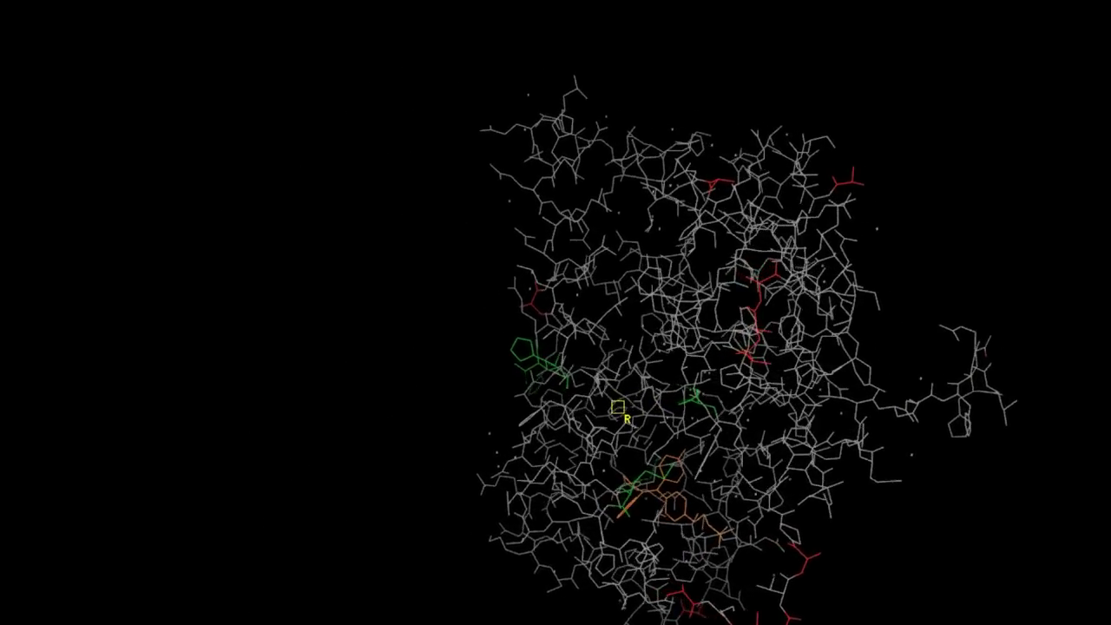
Try to switch the alternate positions of the green residue with a five-membered ring.
scroll(618, 408, "up", 10)
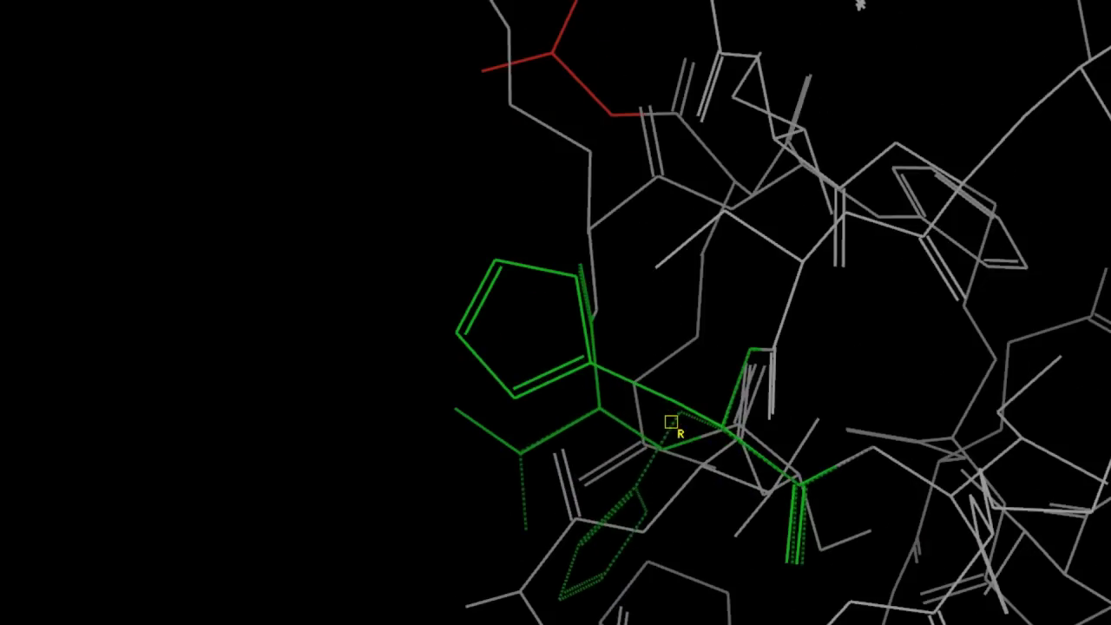
left_click_drag(697, 440, 752, 477)
scroll(752, 476, "down", 3)
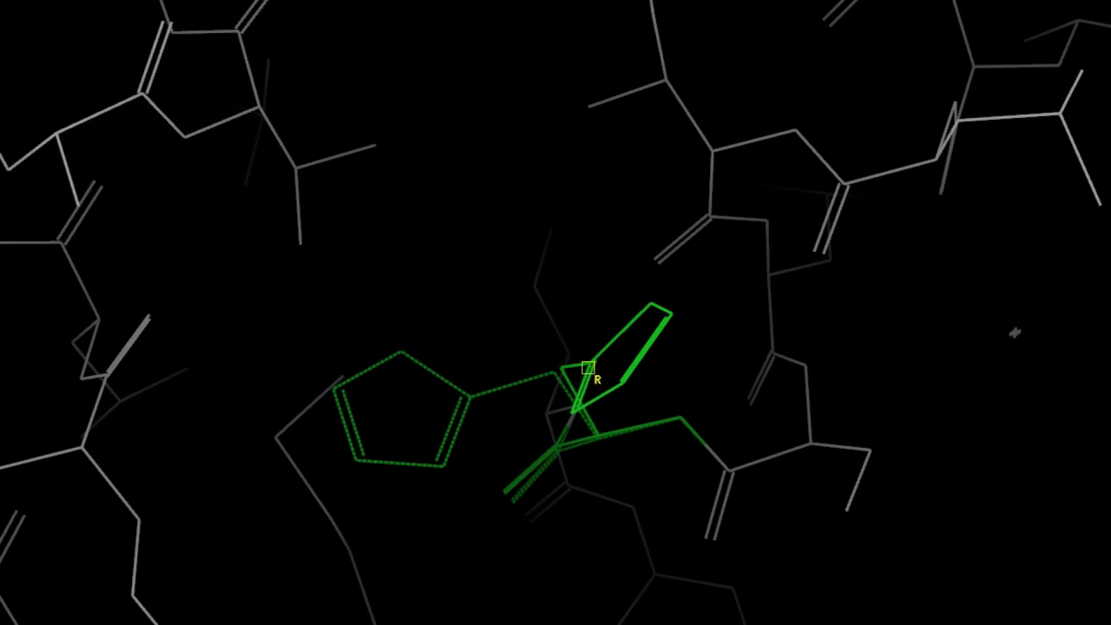
left_click(591, 365)
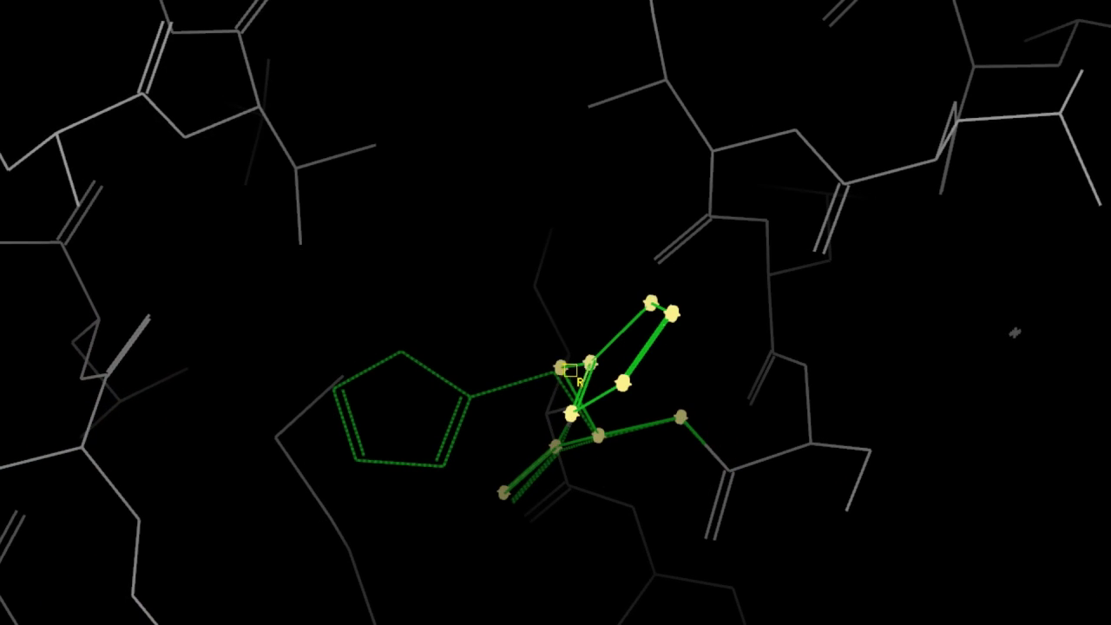
right_click(596, 372)
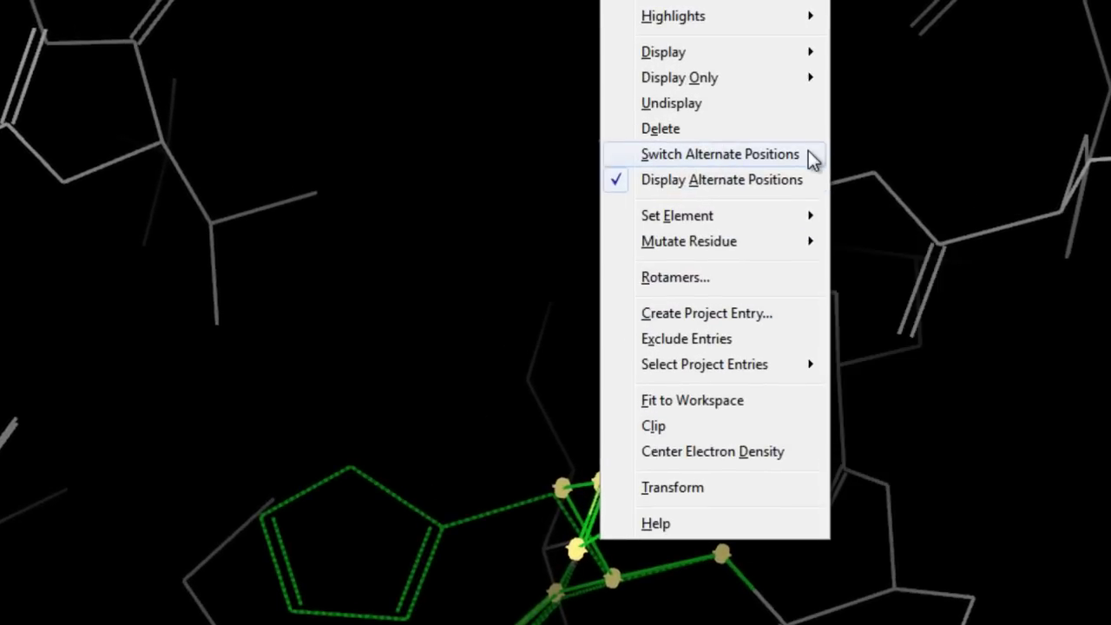
left_click(808, 153)
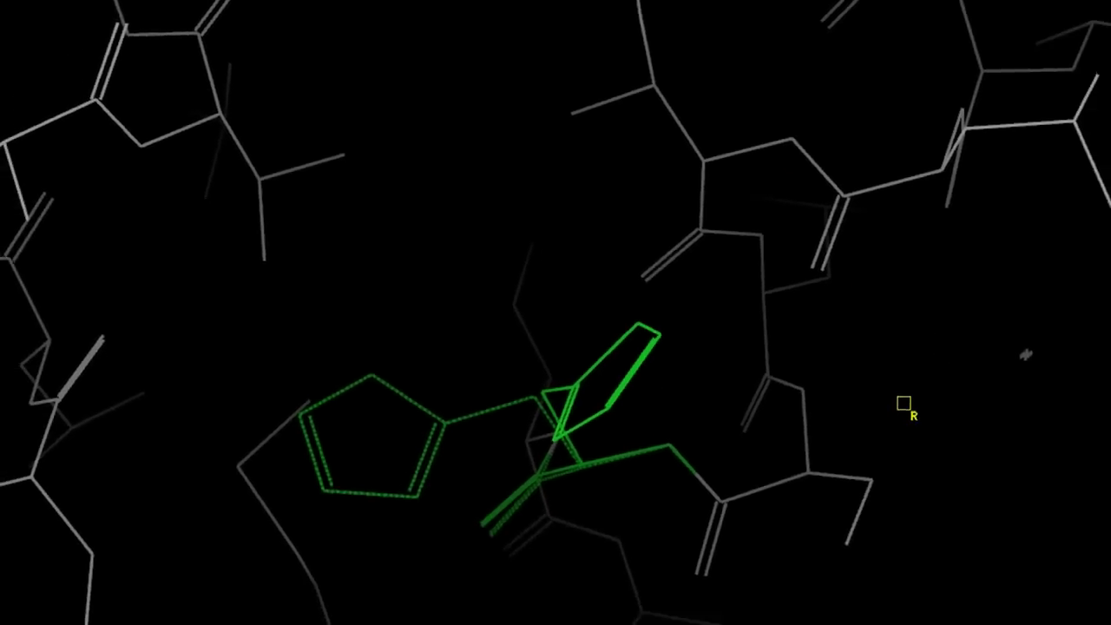
left_click_drag(904, 404, 897, 303)
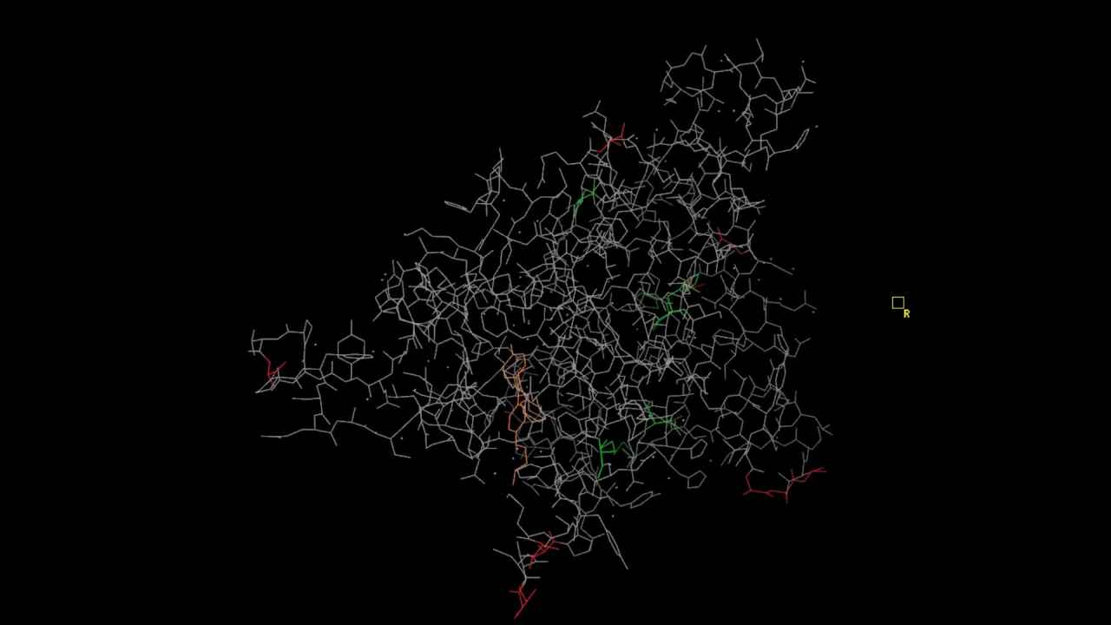
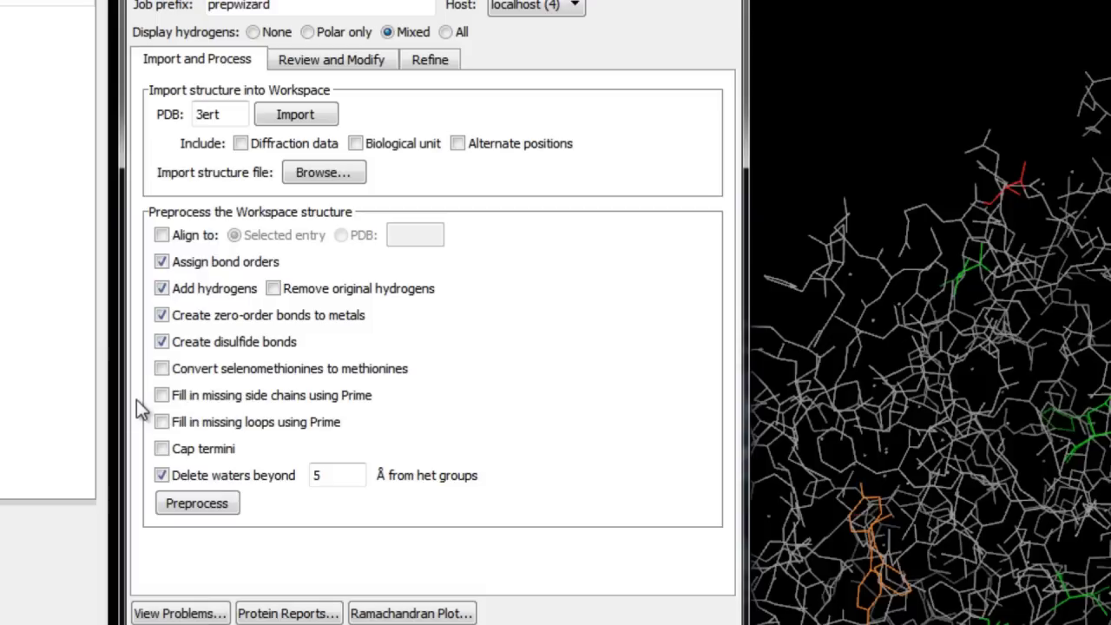
Preprocess the structure with missing side chains filled in using Prime, termini capped, and waters beyond 5 Å from het groups deleted.
left_click(162, 395)
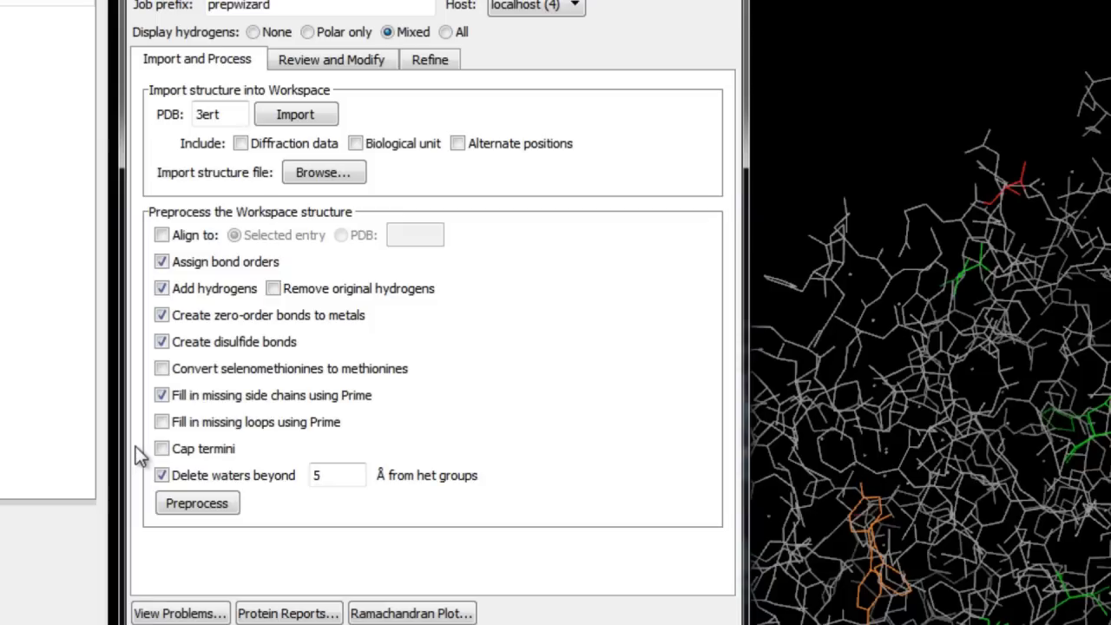
left_click(162, 449)
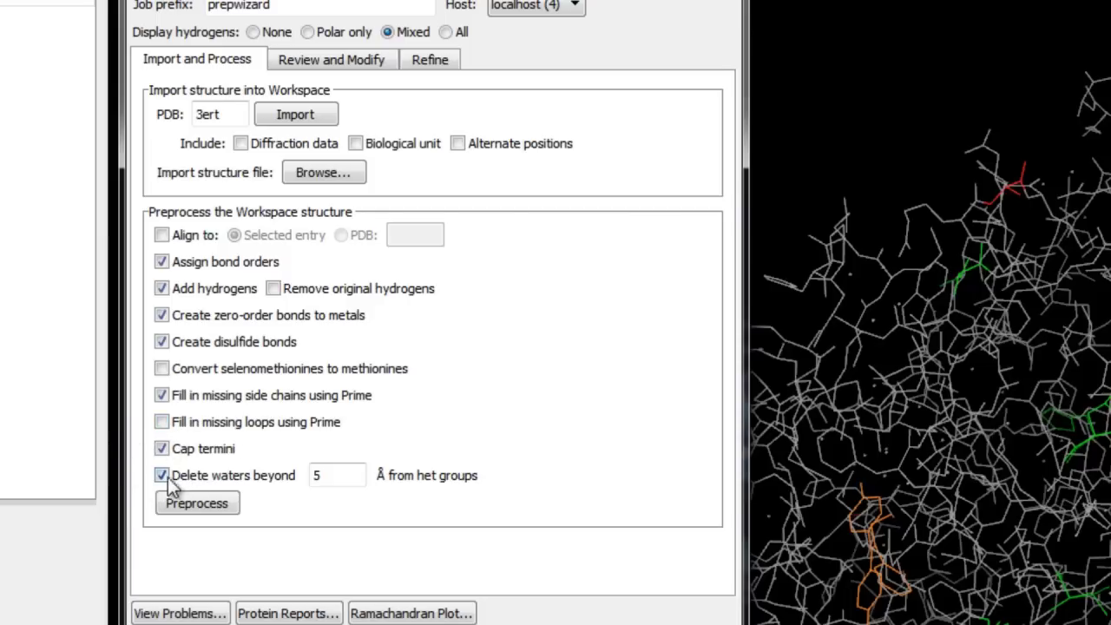
double_click(341, 474)
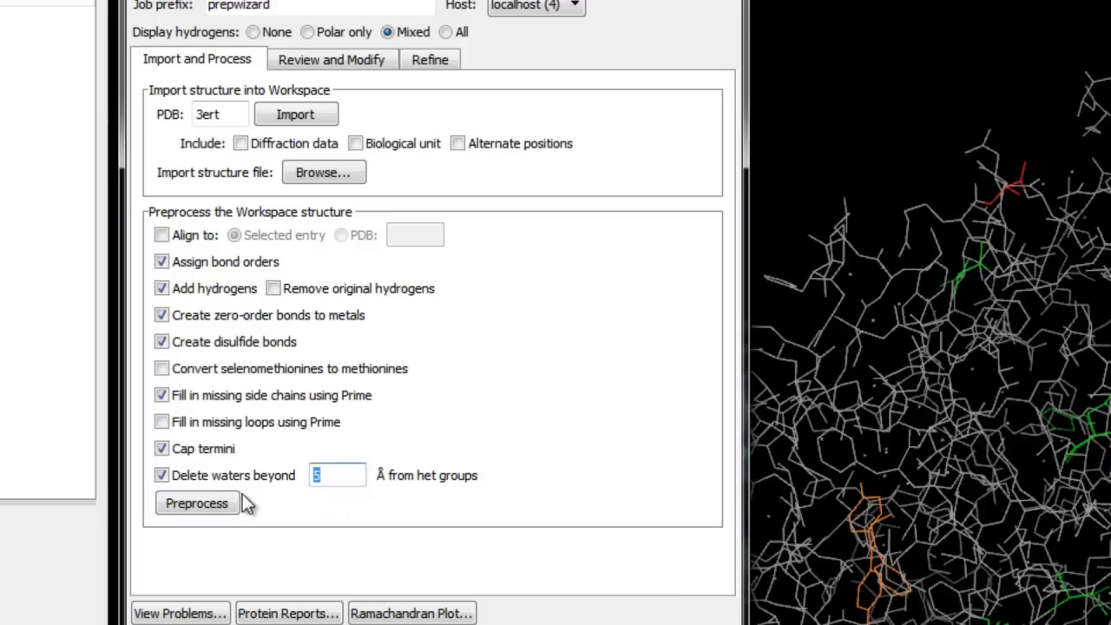
left_click(199, 502)
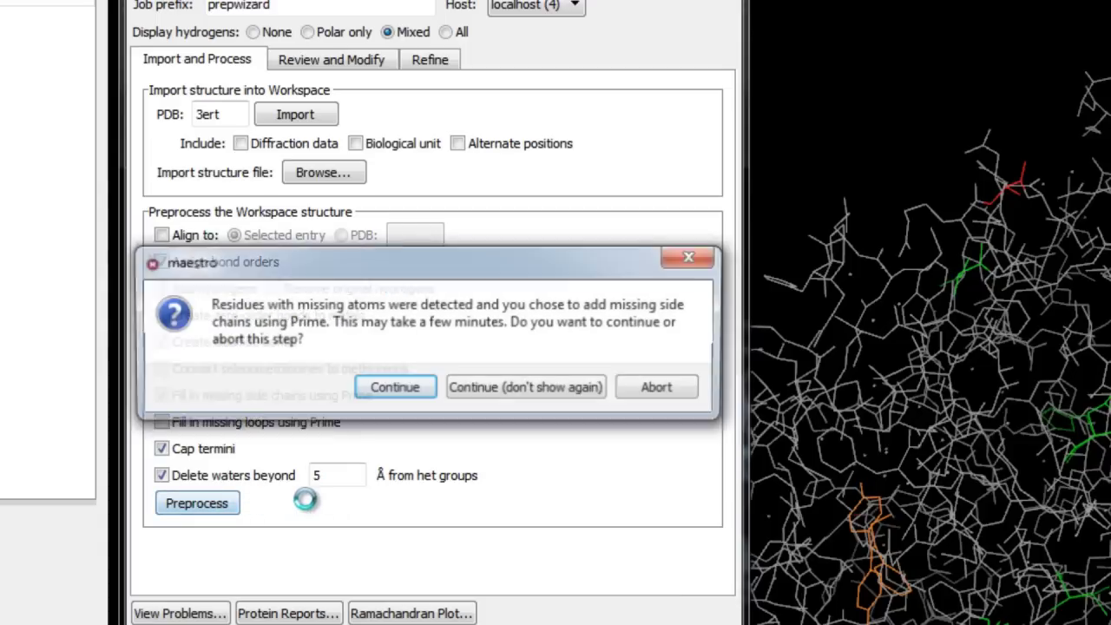
left_click(389, 389)
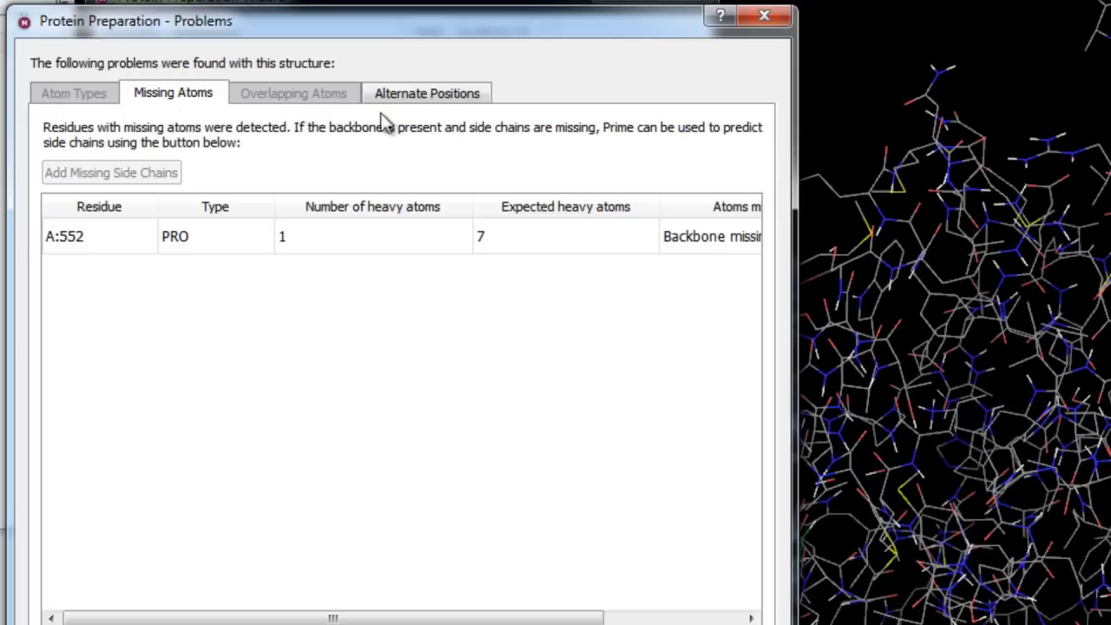
Examine residue A:552 (PRO) from the missing atoms report, checking its details and its surroundings in the workspace.
left_click(205, 240)
left_click_drag(591, 618, 727, 619)
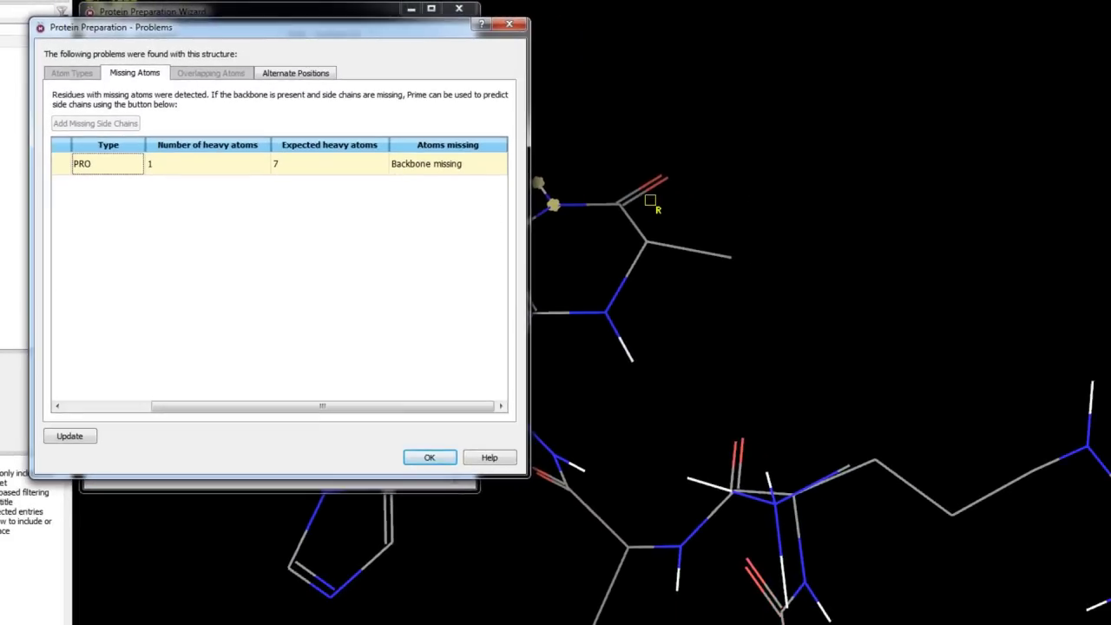
middle_click_drag(651, 204, 655, 294)
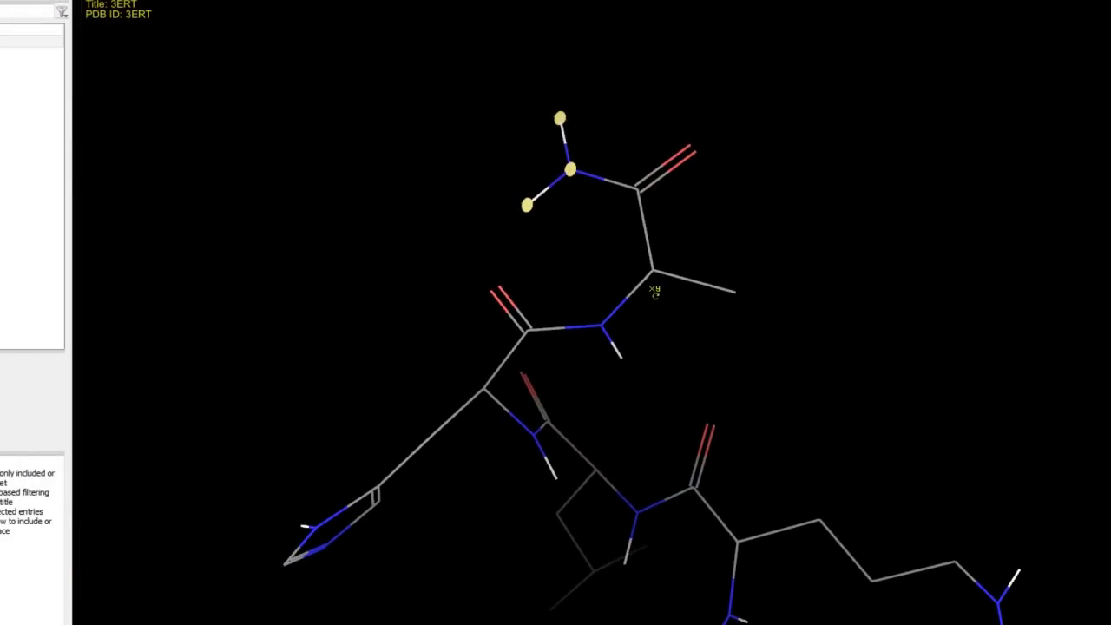
mouse_move(650, 288)
middle_mouse_down()
mouse_move(670, 277)
mouse_move(700, 286)
mouse_move(657, 286)
middle_mouse_up()
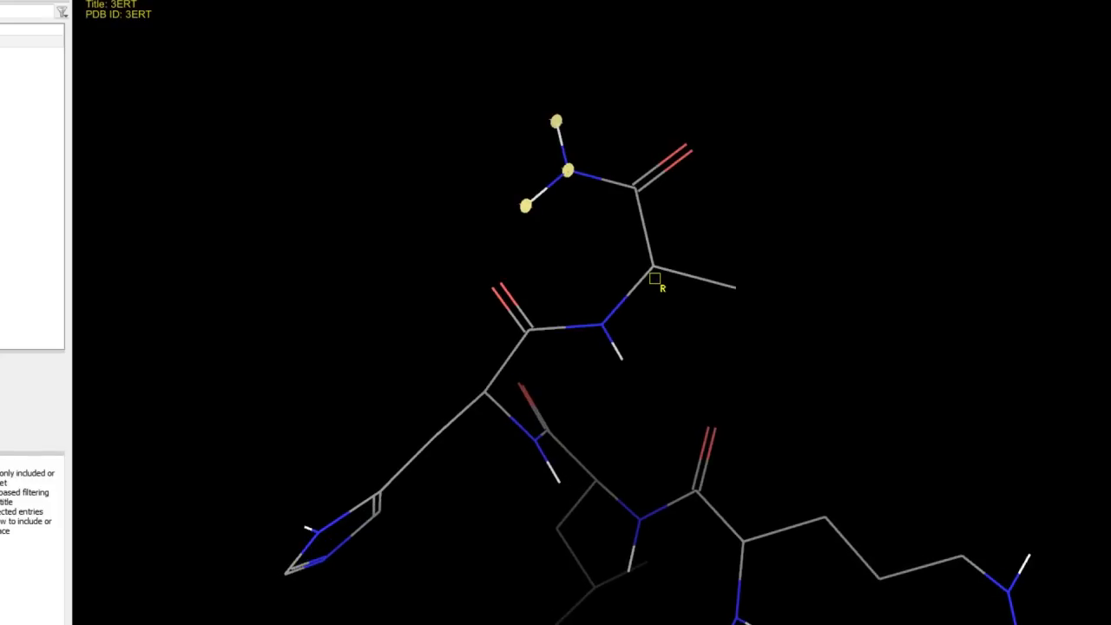
scroll(680, 290, "down", 10)
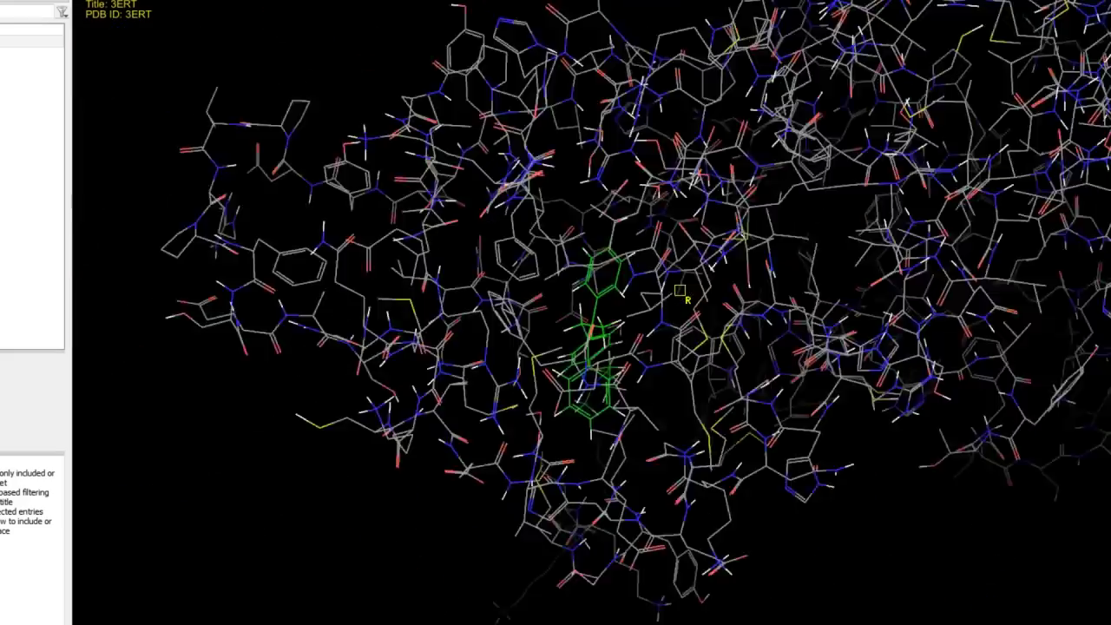
scroll(681, 291, "down", 3)
middle_click_drag(680, 290, 821, 349)
scroll(820, 349, "down", 3)
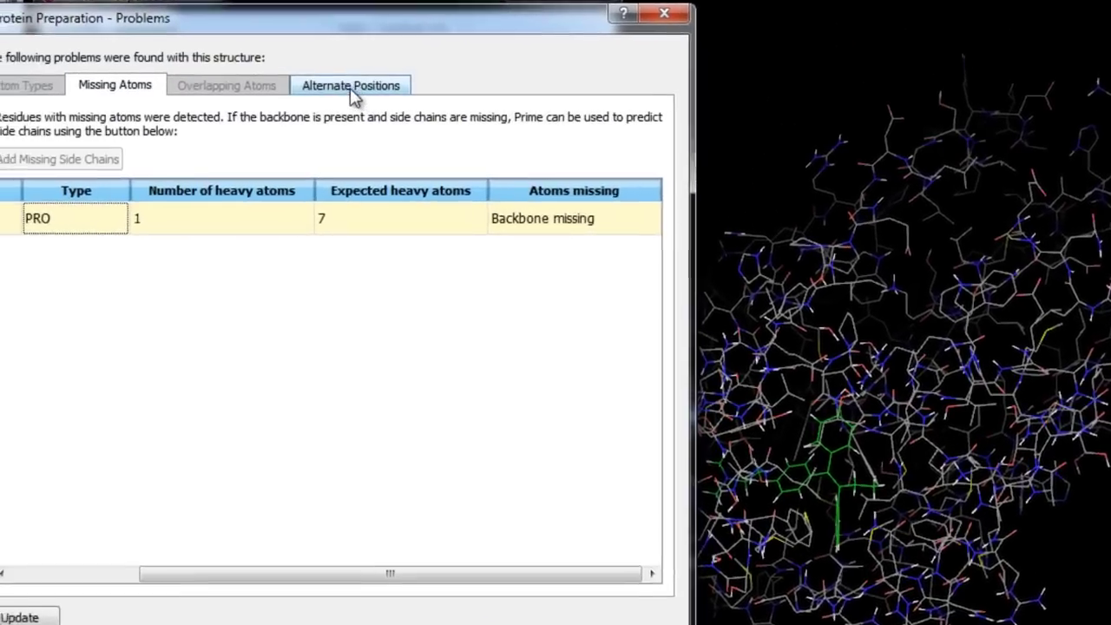
Review the alternate positions of residue A:381 (CYS) and close the problems report.
left_click(352, 90)
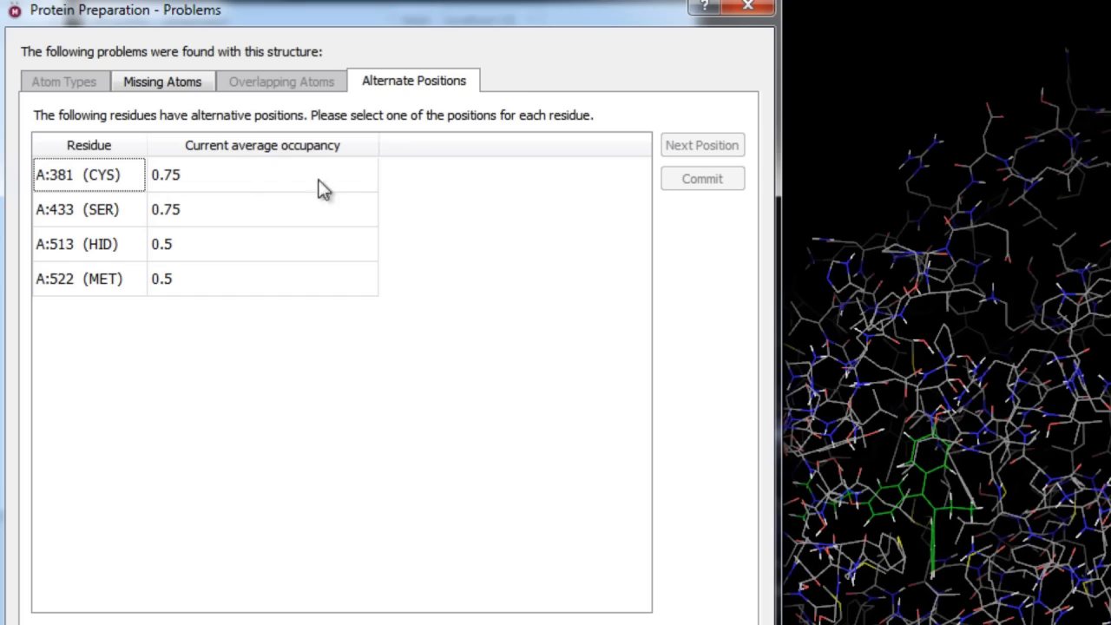
left_click(195, 179)
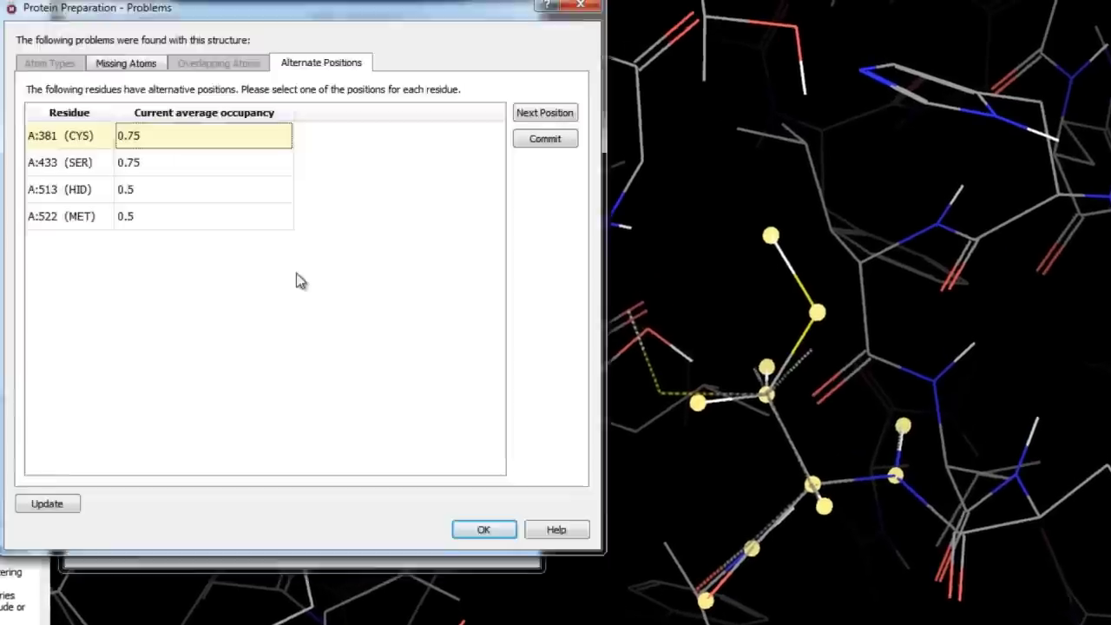
left_click(643, 137)
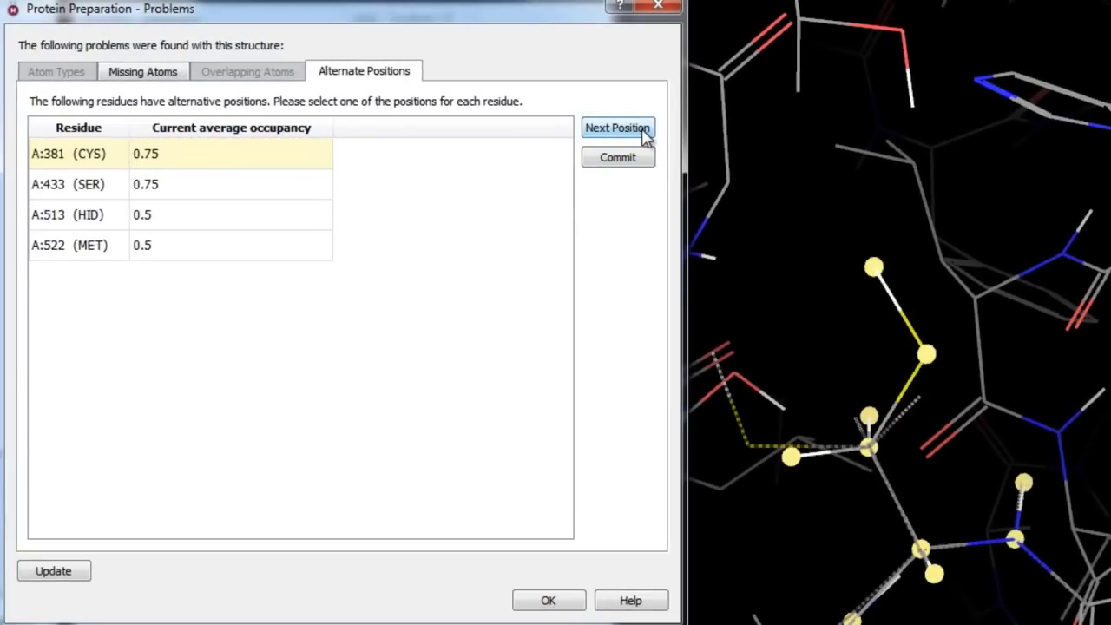
left_click(548, 600)
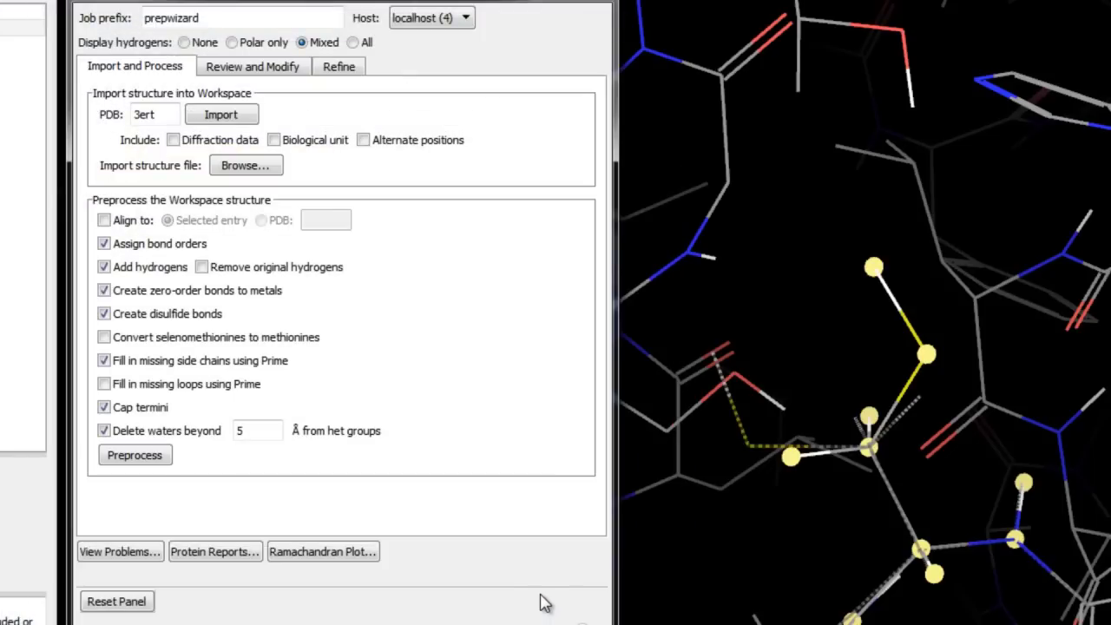
Check the protein report on steric clashes and the Ramachandran plot, and close the report.
left_click(257, 551)
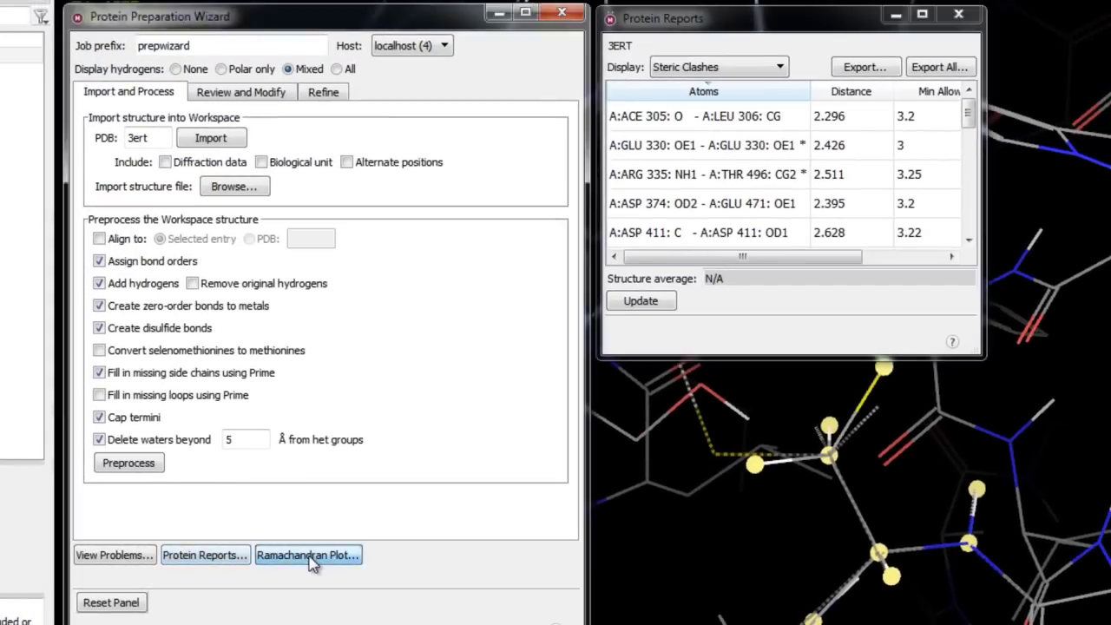
left_click(308, 555)
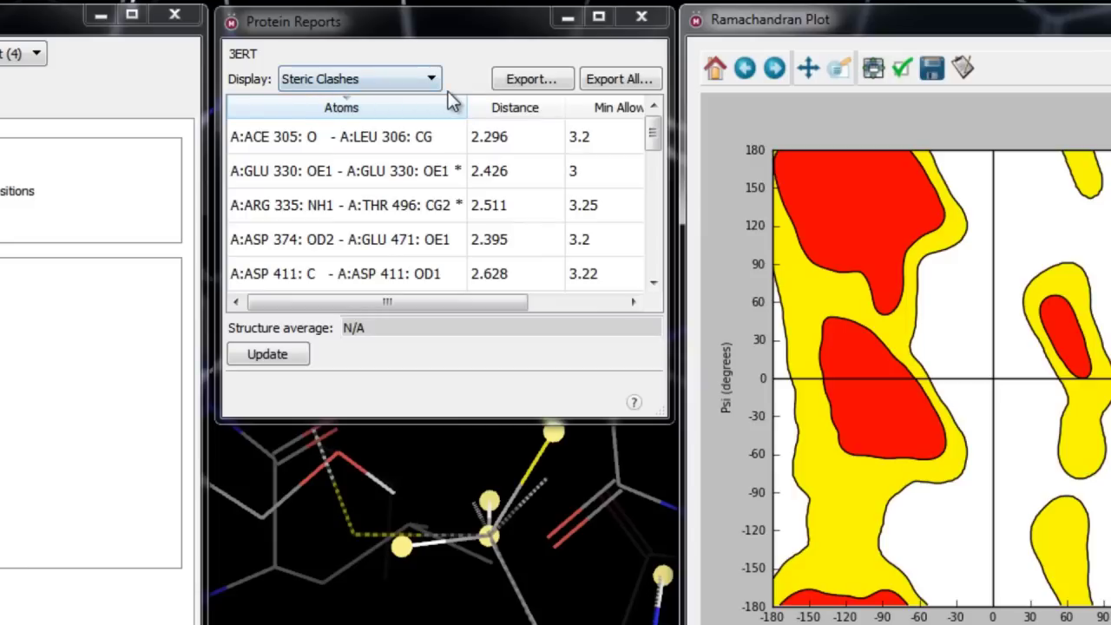
left_click(642, 16)
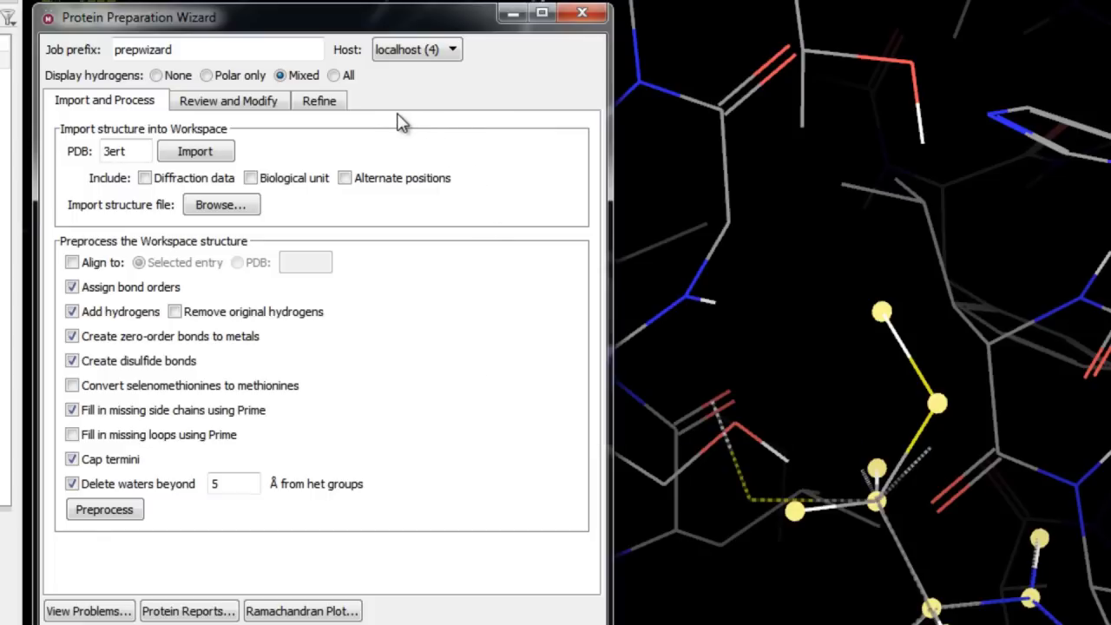
Analyze the workspace for chains, waters and het groups, and inspect chain A, water 1 and the ligand A:OHT (600).
left_click(253, 105)
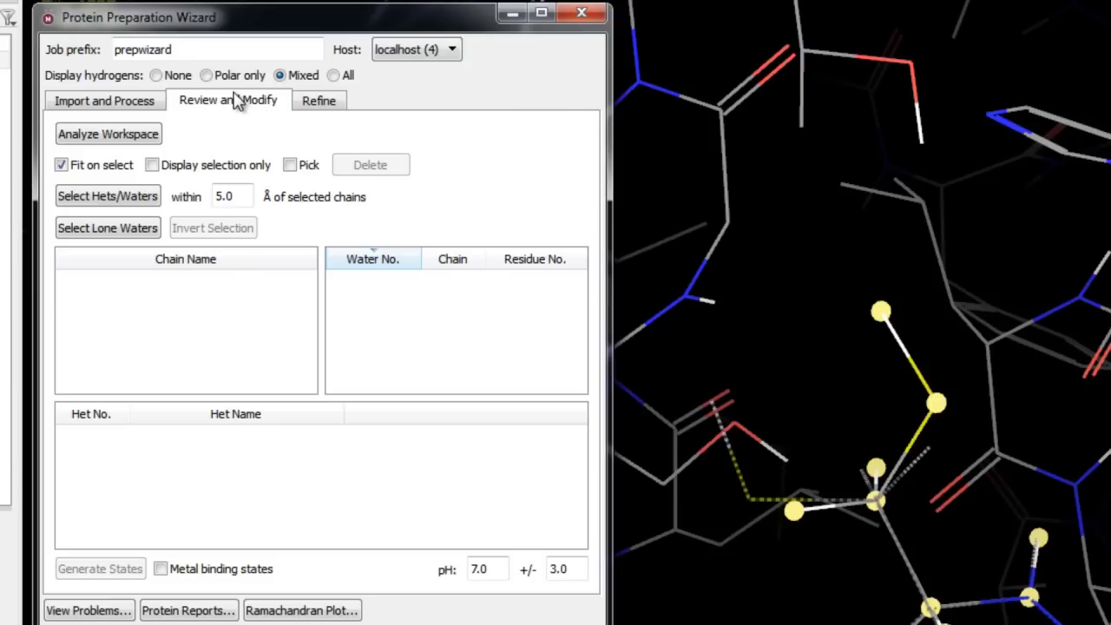
left_click(139, 134)
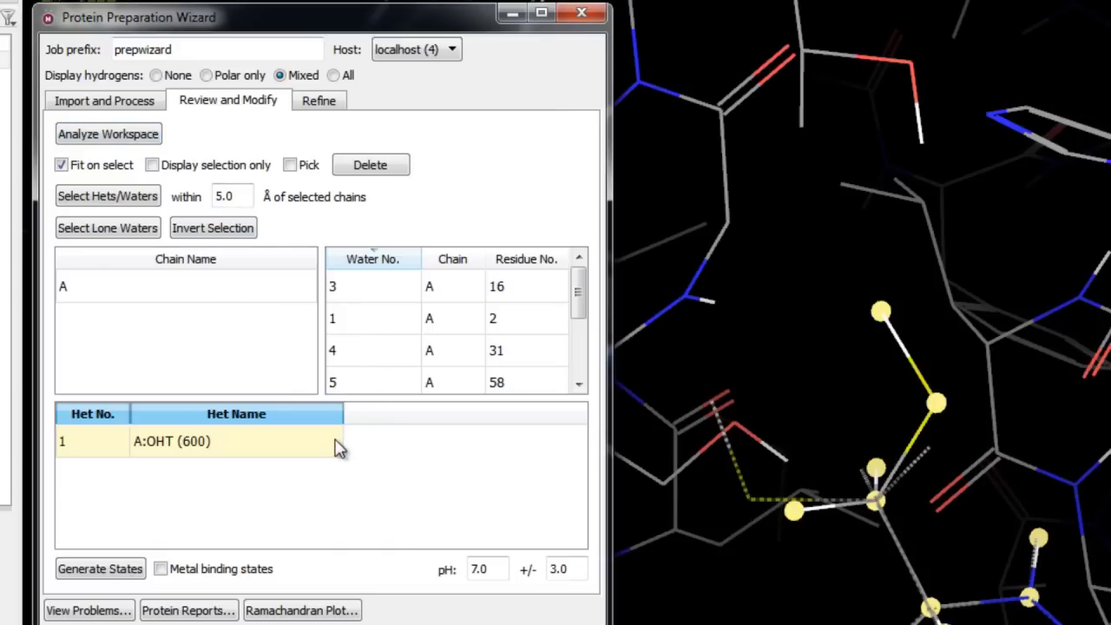
left_click(197, 291)
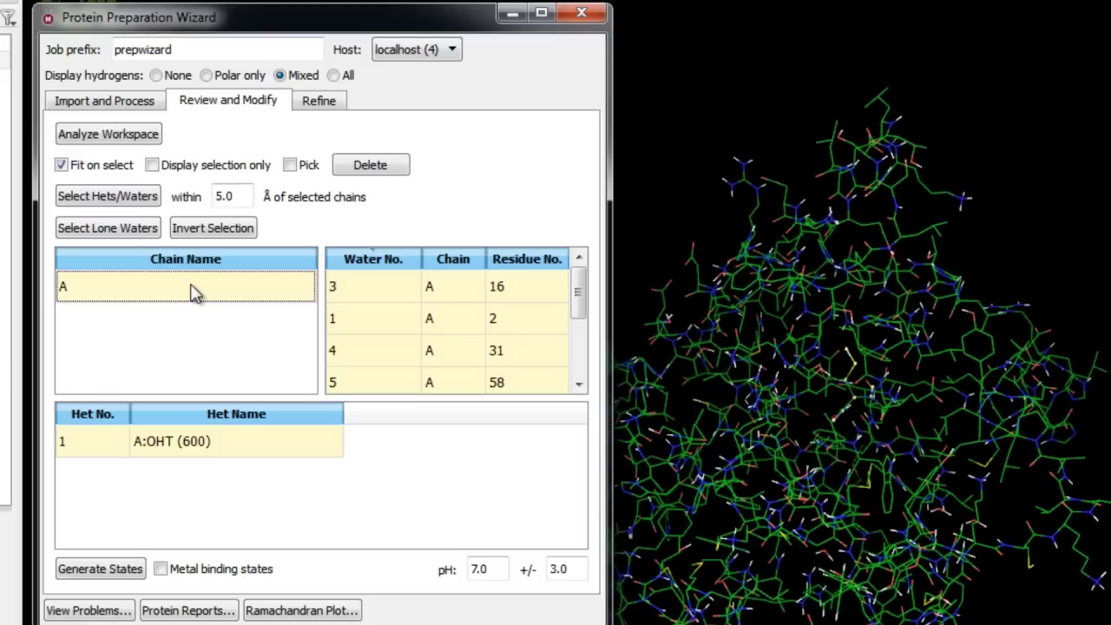
left_click(364, 303)
left_click(366, 317)
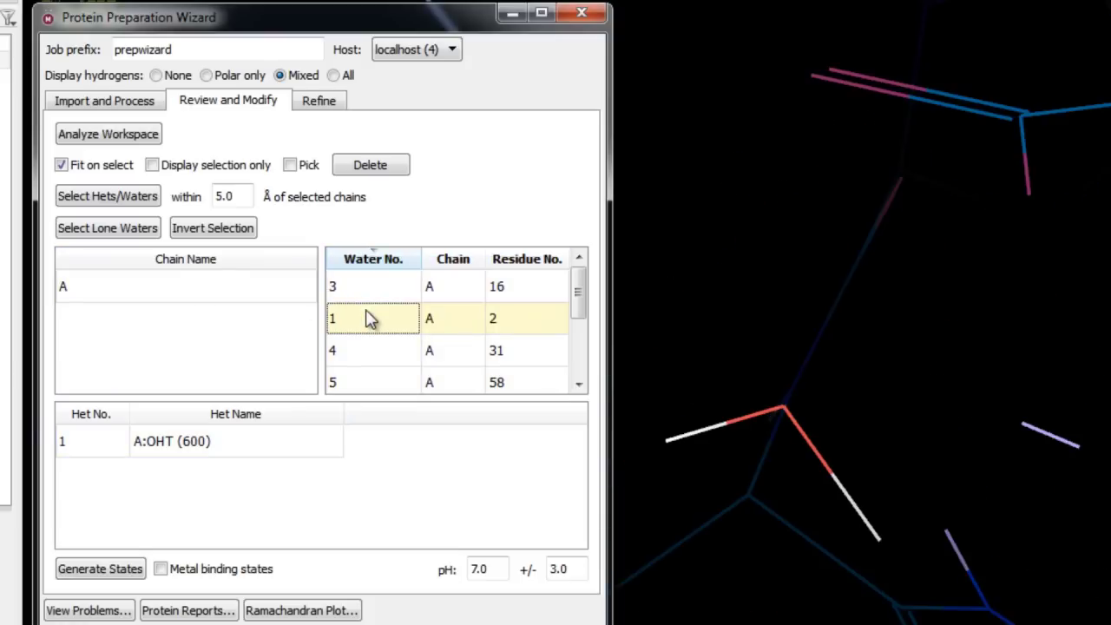
left_click(239, 447)
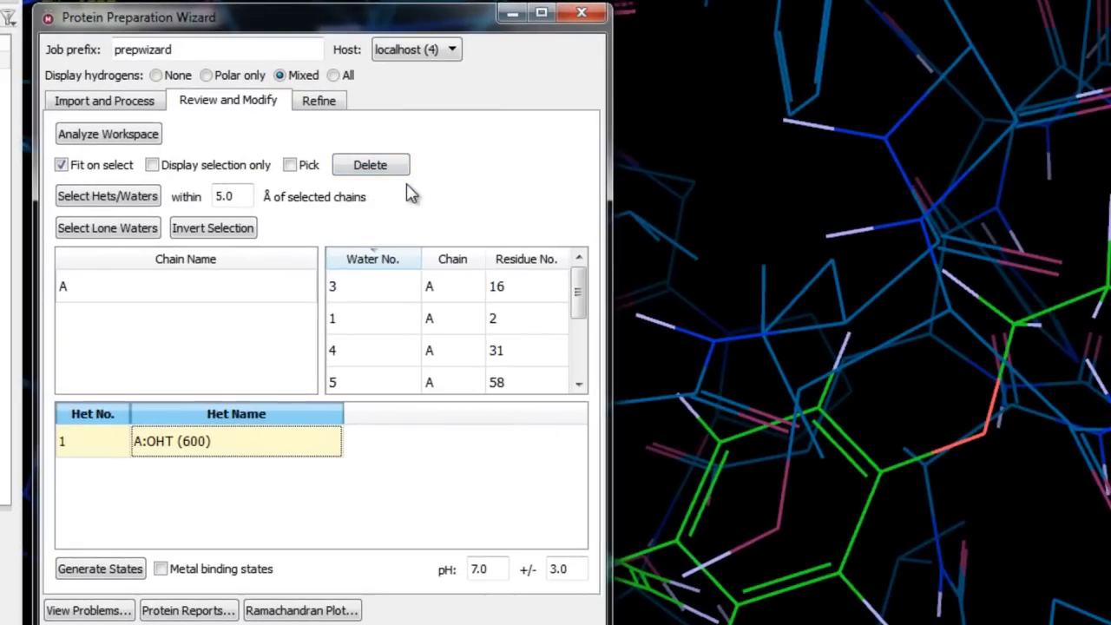
Delete water number 5 (chain A, residue 58) from the structure.
left_click(347, 382)
middle_click_drag(819, 427, 525, 387)
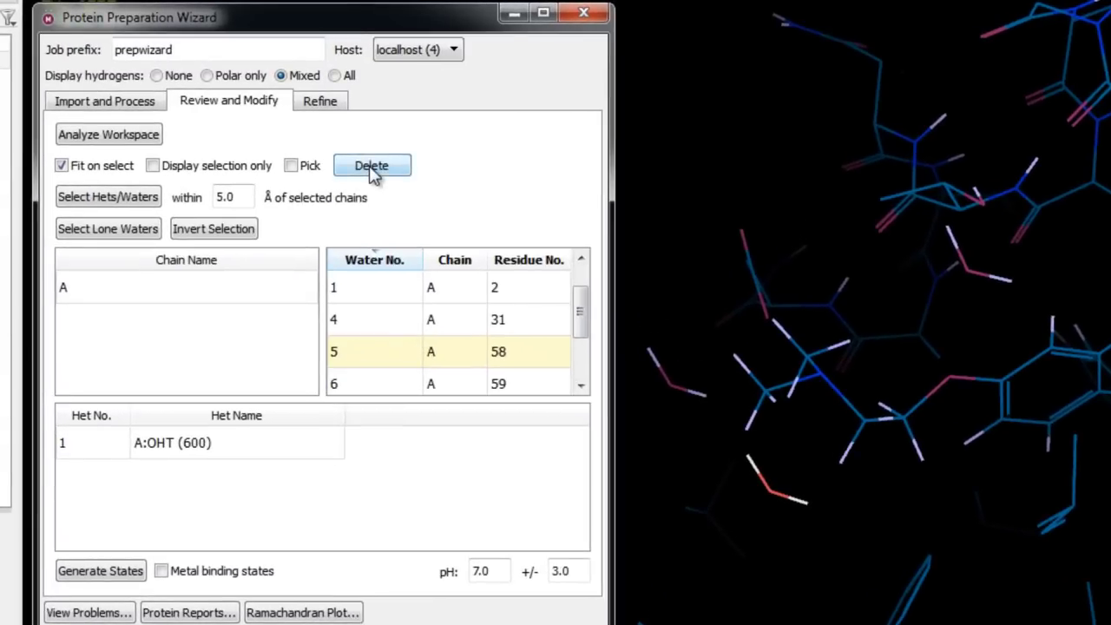
left_click(291, 132)
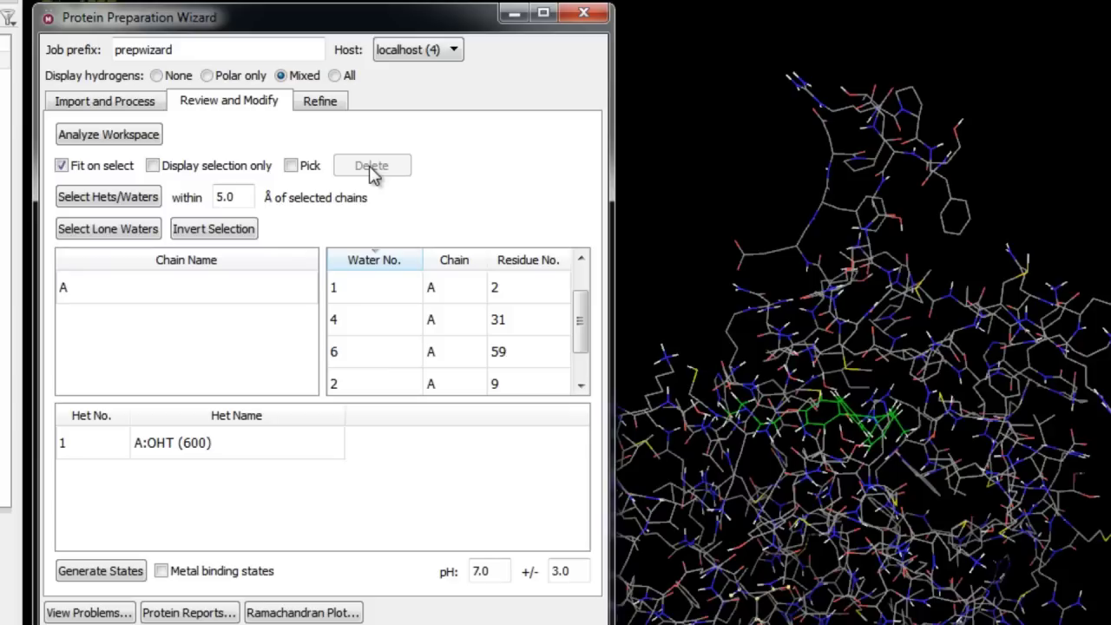
Generate the possible states of the ligand A:OHT (600) at pH 7.0 +/- 3.0.
left_click(261, 455)
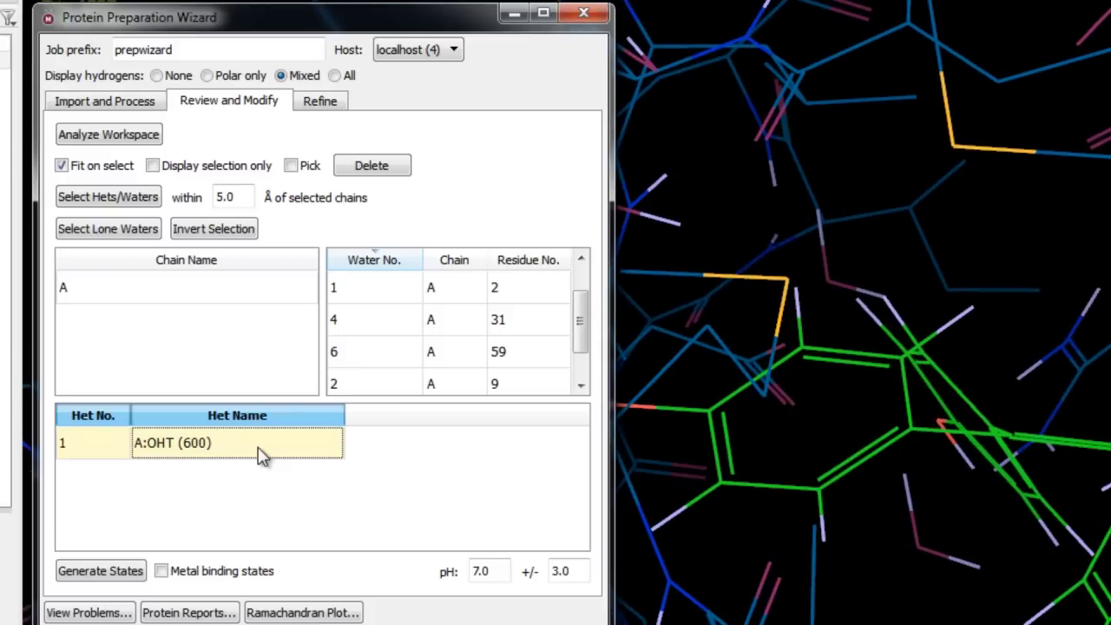
left_click(101, 568)
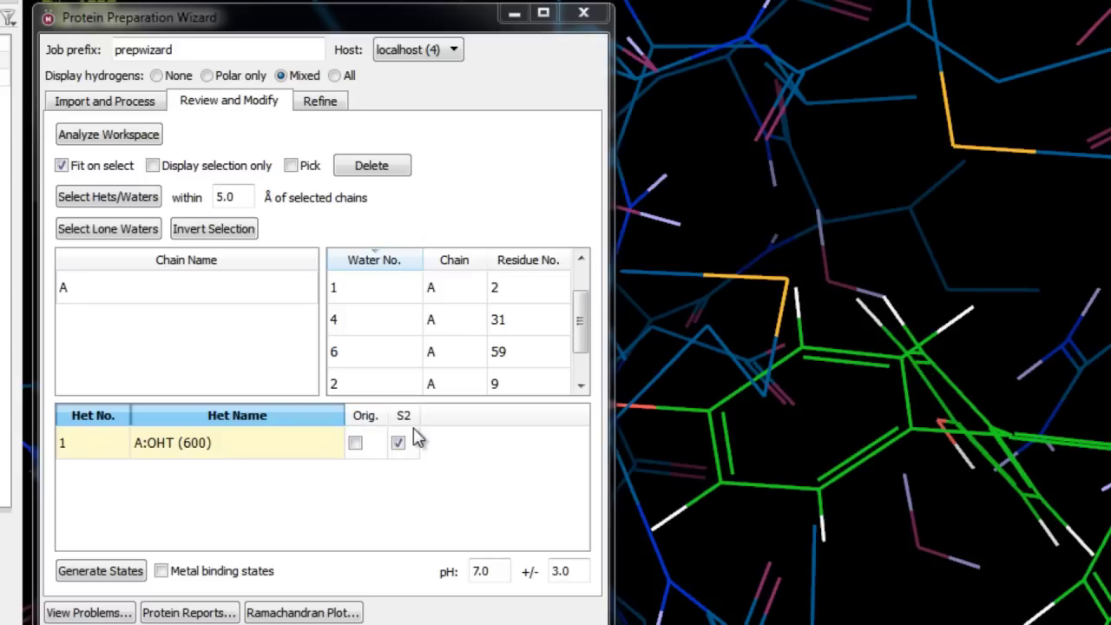
Compare the ligand's original state with state S2 around its amine nitrogen, leaving S2 selected.
left_click(356, 444)
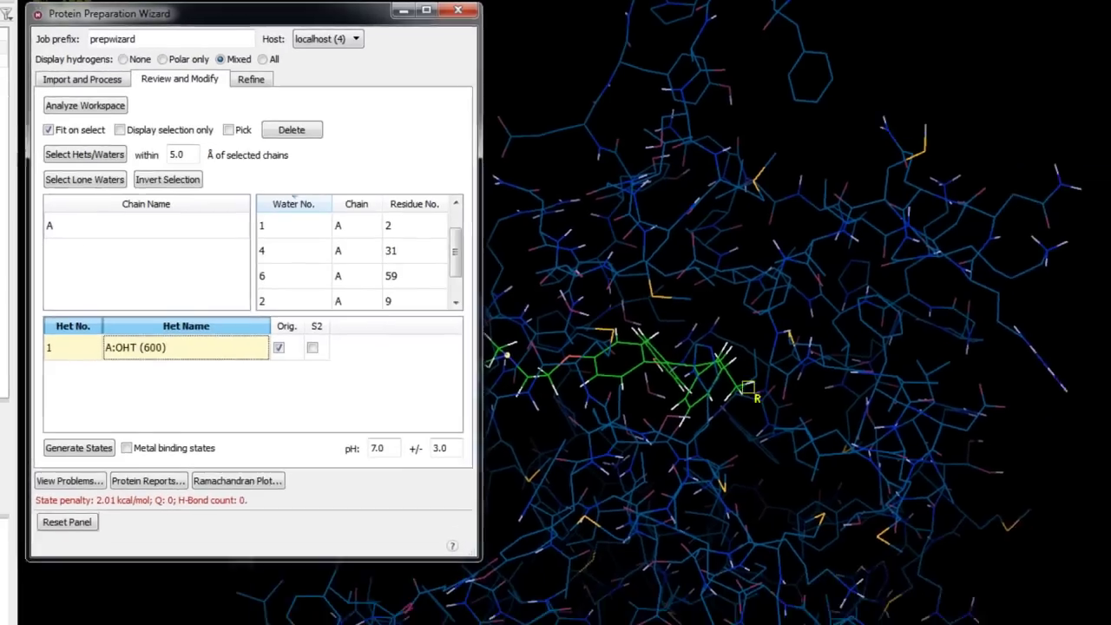
left_click(598, 492)
scroll(597, 492, "up", 5)
middle_click_drag(266, 501, 537, 278)
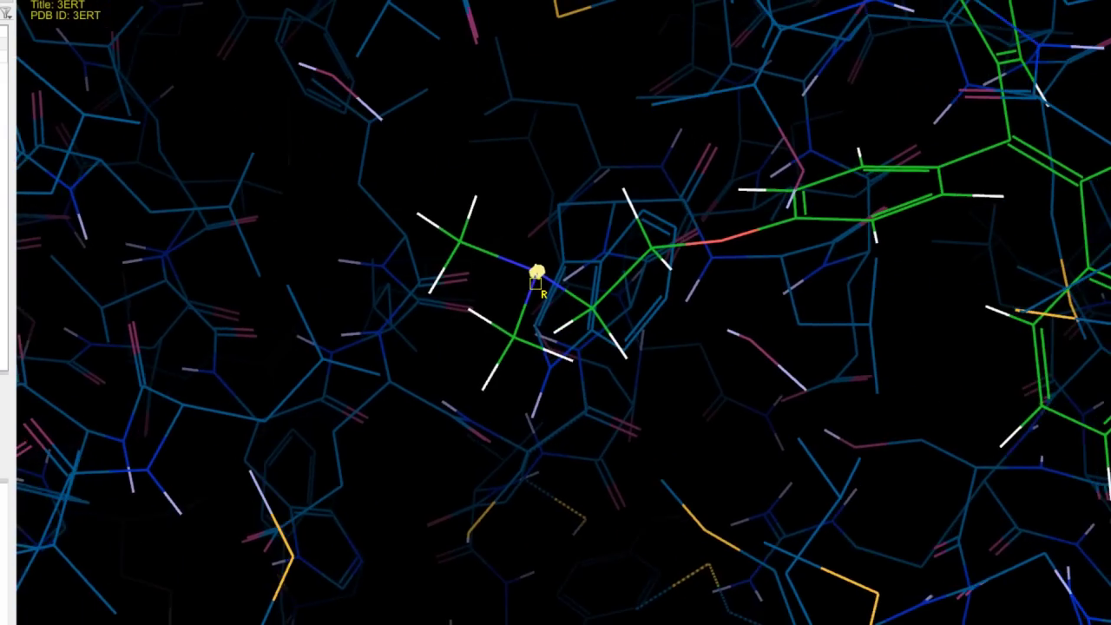
scroll(537, 278, "up", 3)
key("alt+Tab")
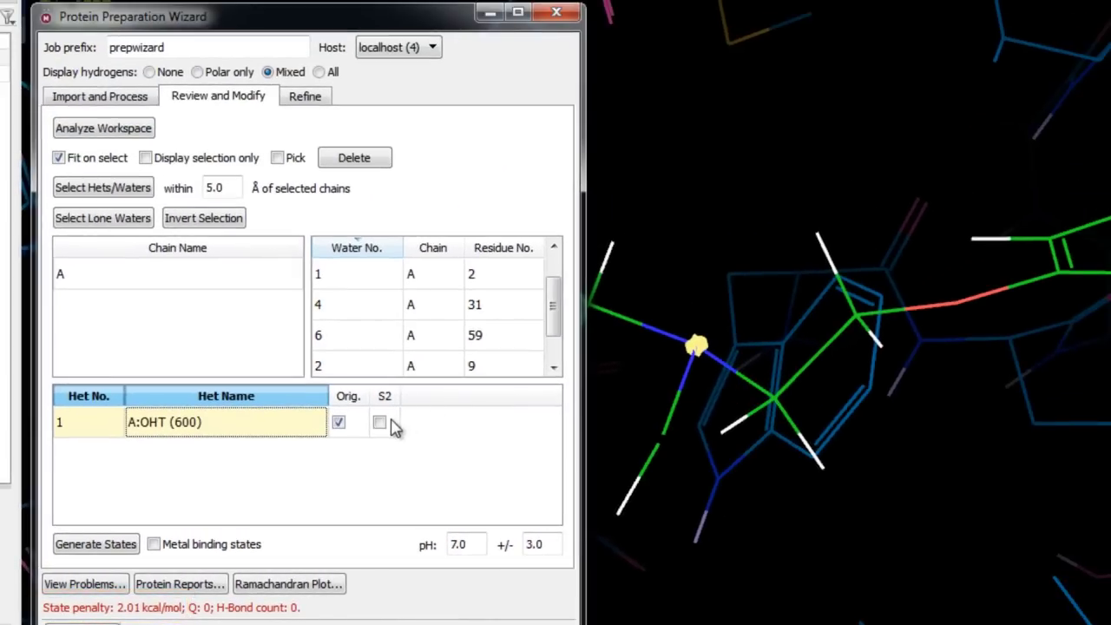
left_click(381, 424)
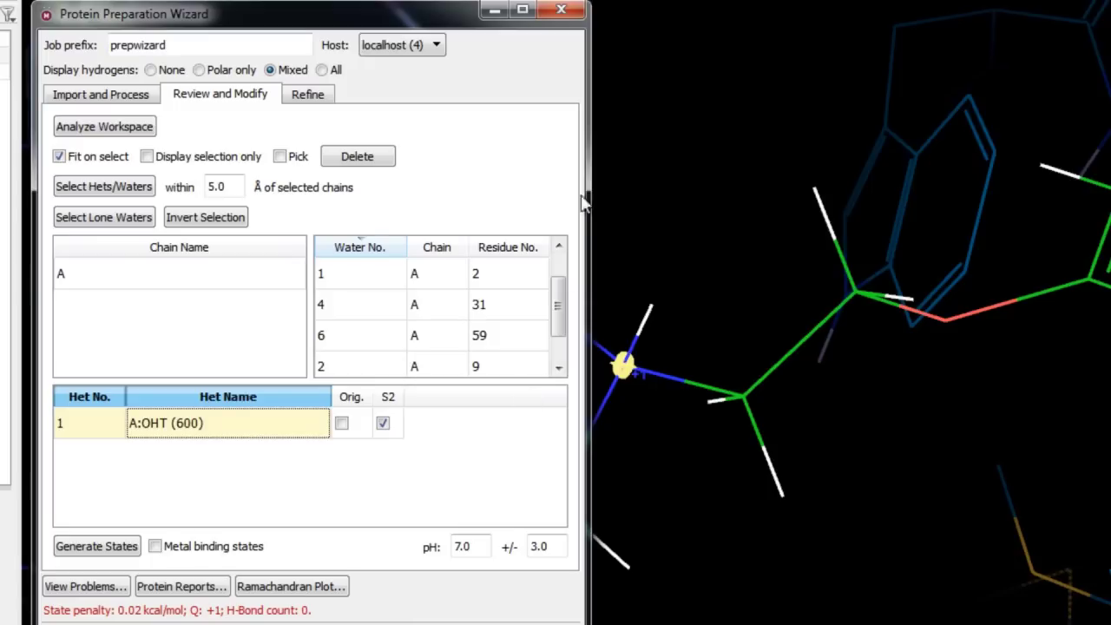
Set the H-bond assignment to simplified rules, trying the very low and low pH options before selecting Neutral.
left_click(300, 100)
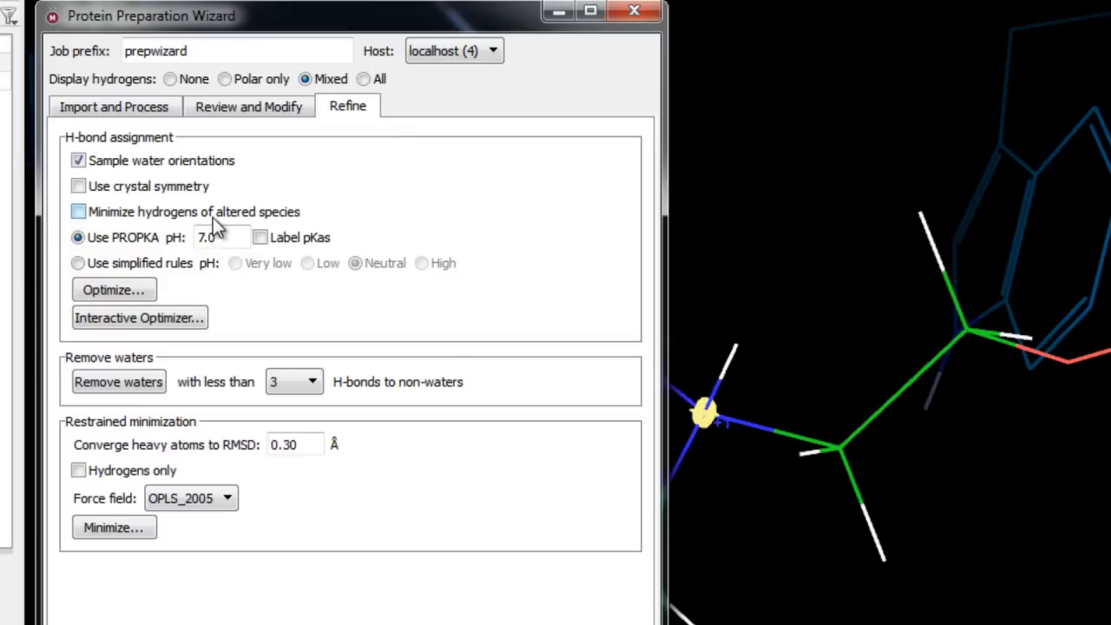
left_click(77, 263)
left_click(78, 237)
left_click(188, 263)
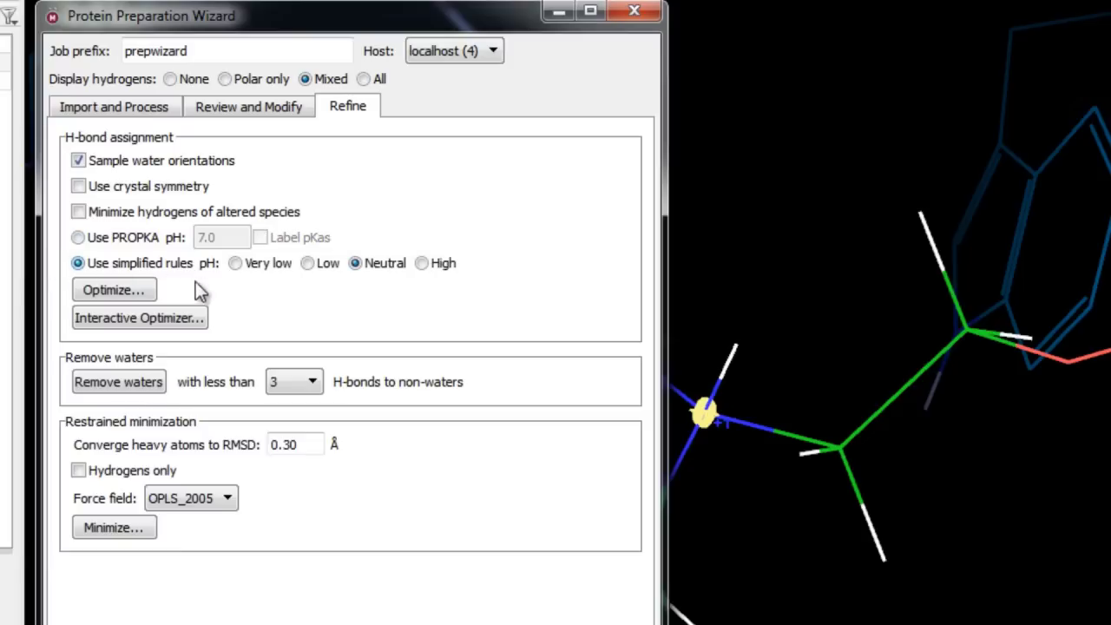
left_click(234, 265)
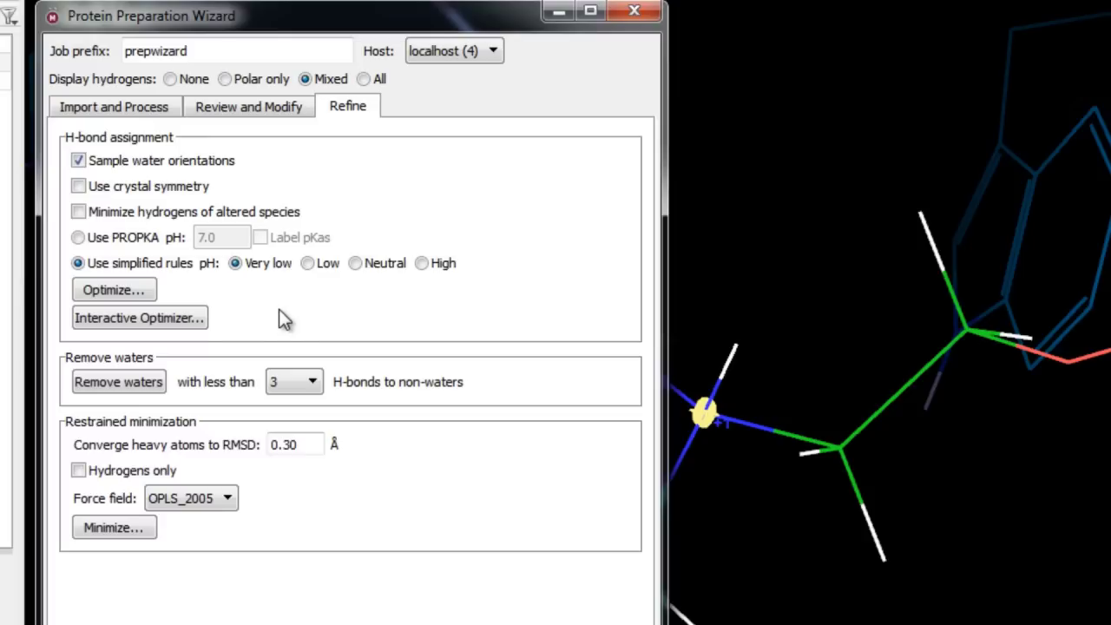
left_click(307, 263)
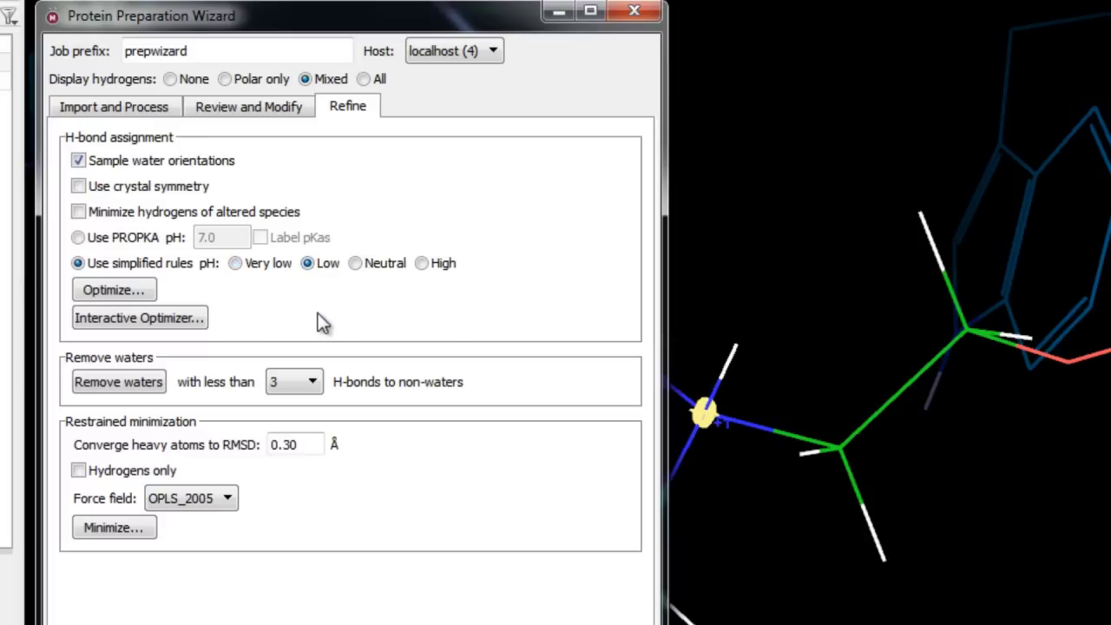
left_click(355, 264)
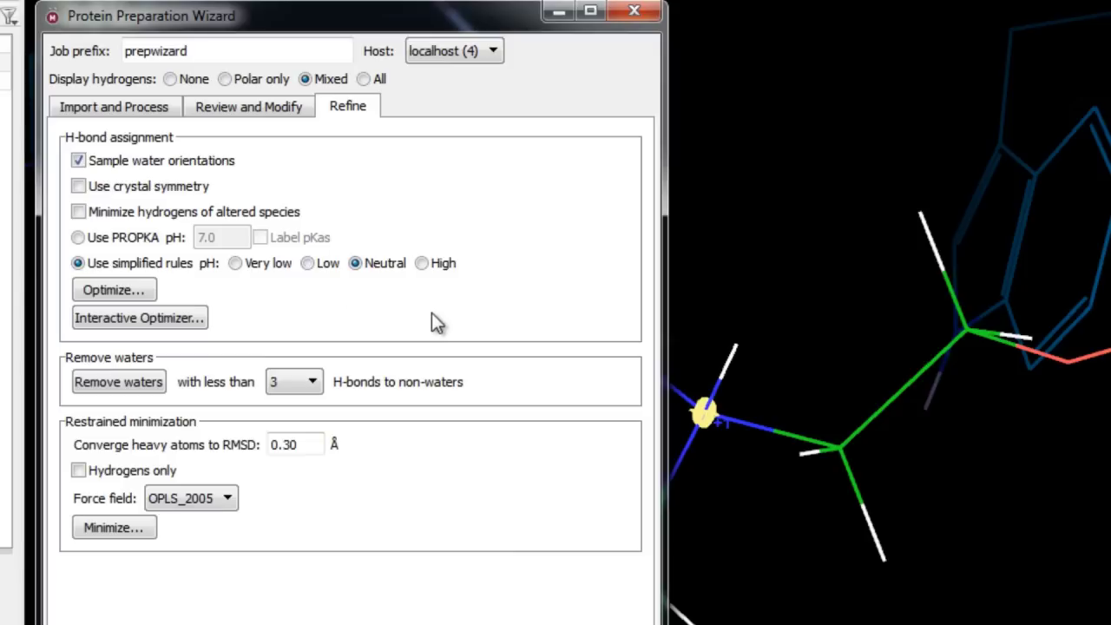
Optimize the H-bond assignment using PROPKA at pH 7.0 and inspect the flip labels across the structure.
left_click(427, 264)
left_click(78, 238)
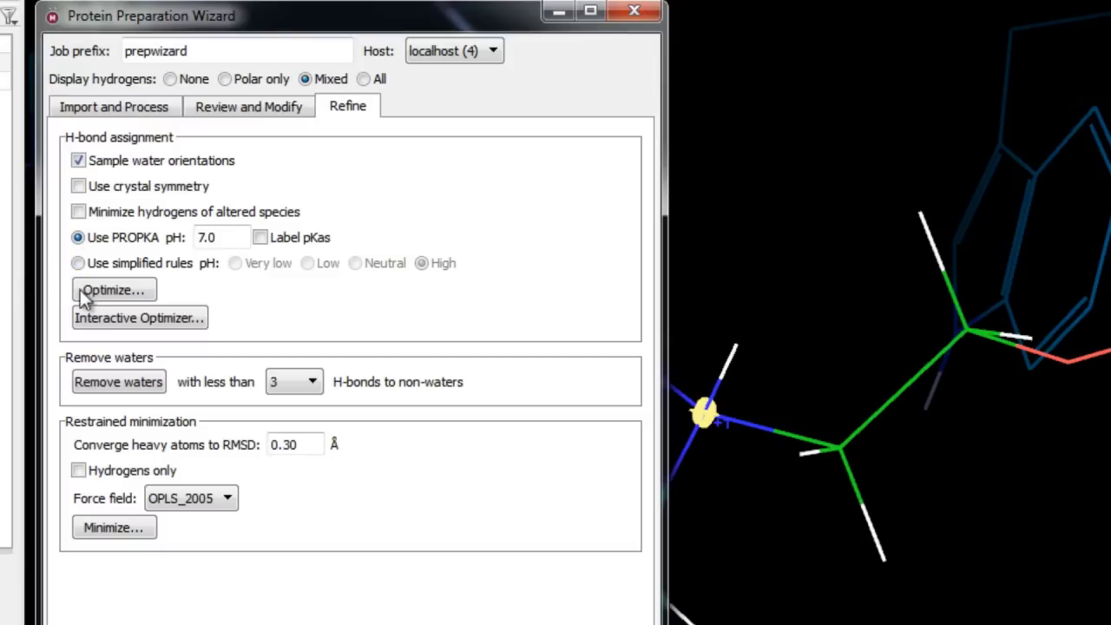
left_click(109, 293)
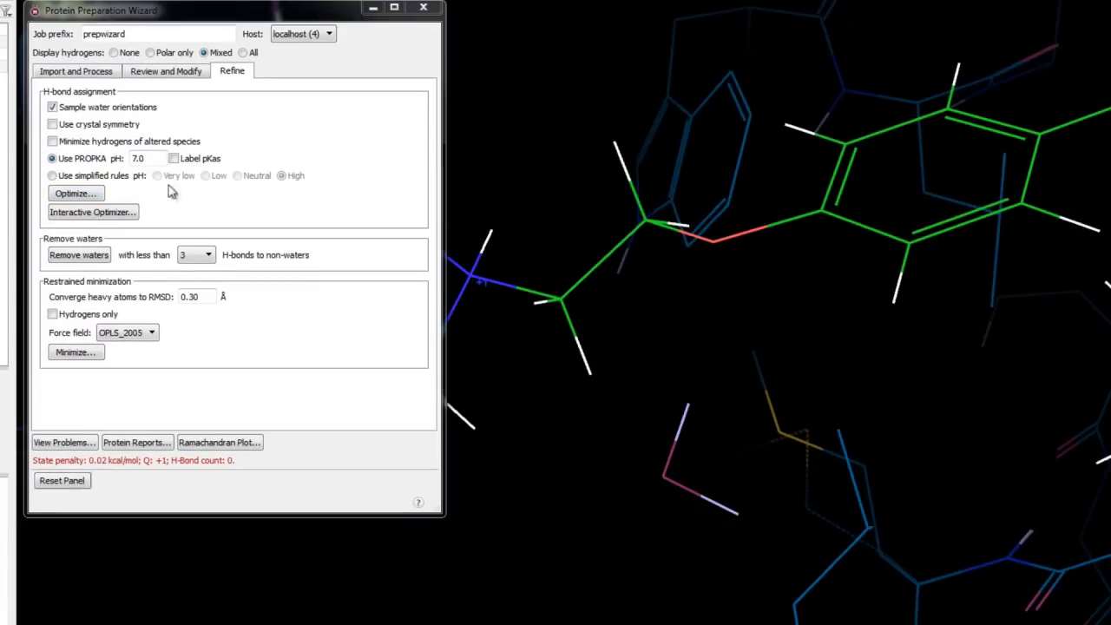
left_click(578, 251)
scroll(563, 251, "down", 5)
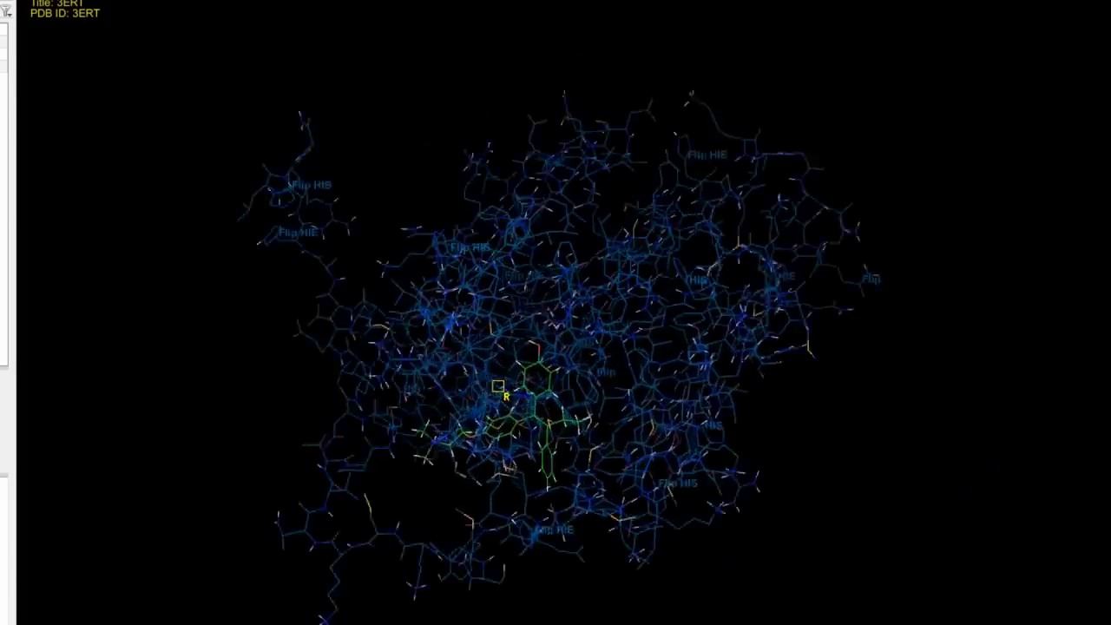
scroll(575, 338, "up", 5)
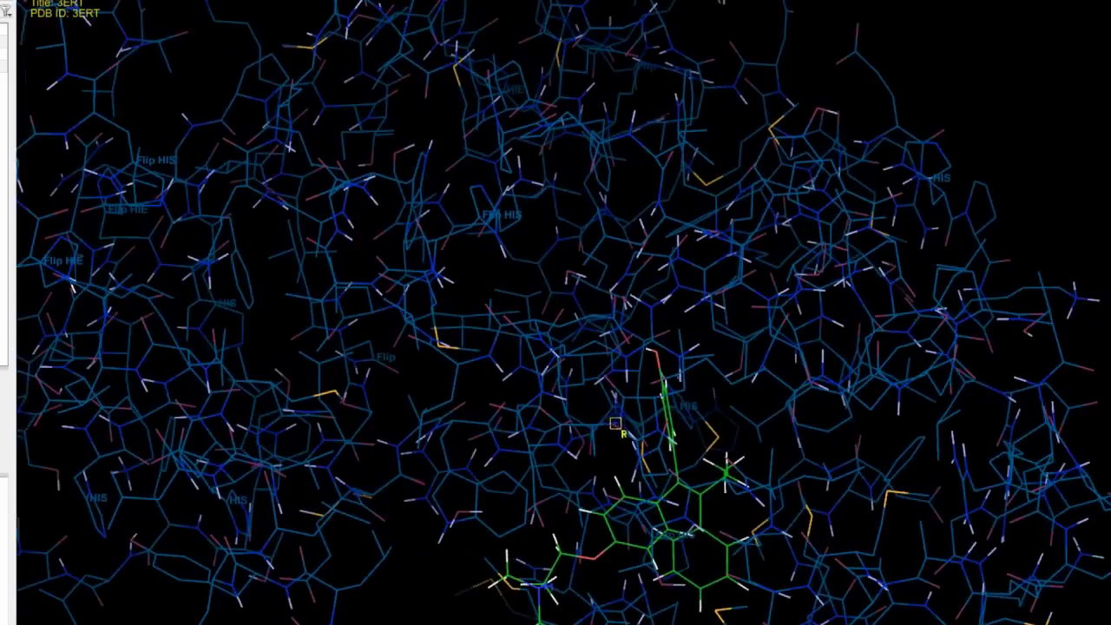
middle_click_drag(576, 338, 464, 320)
middle_click_drag(456, 432, 556, 434)
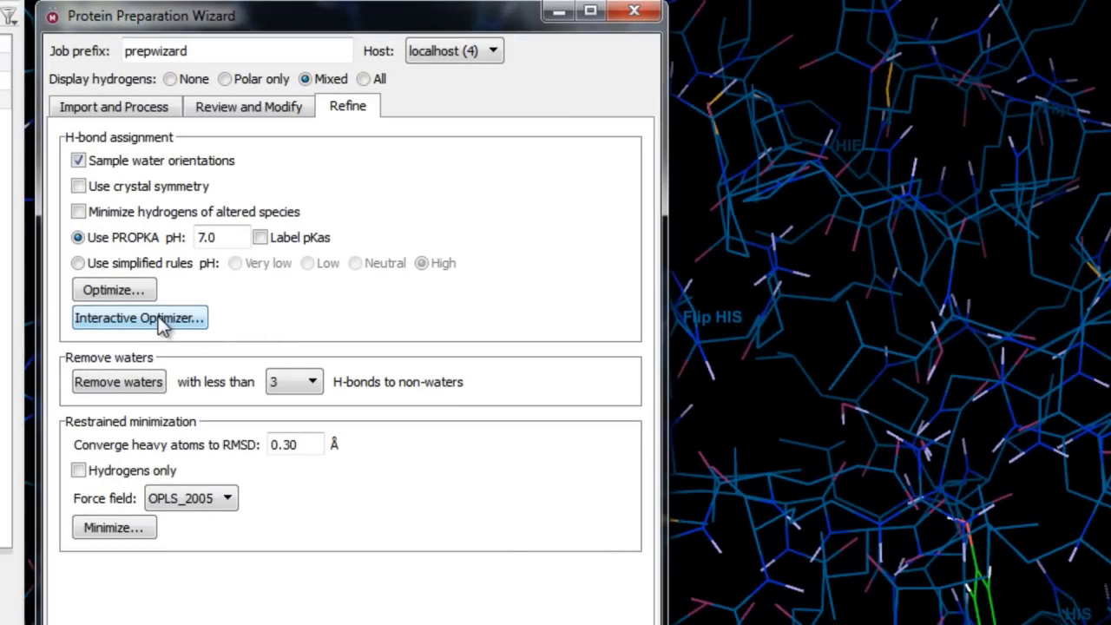
Analyze the H-bond network in the Interactive Optimizer using PROPKA at pH 7.0.
left_click(138, 318)
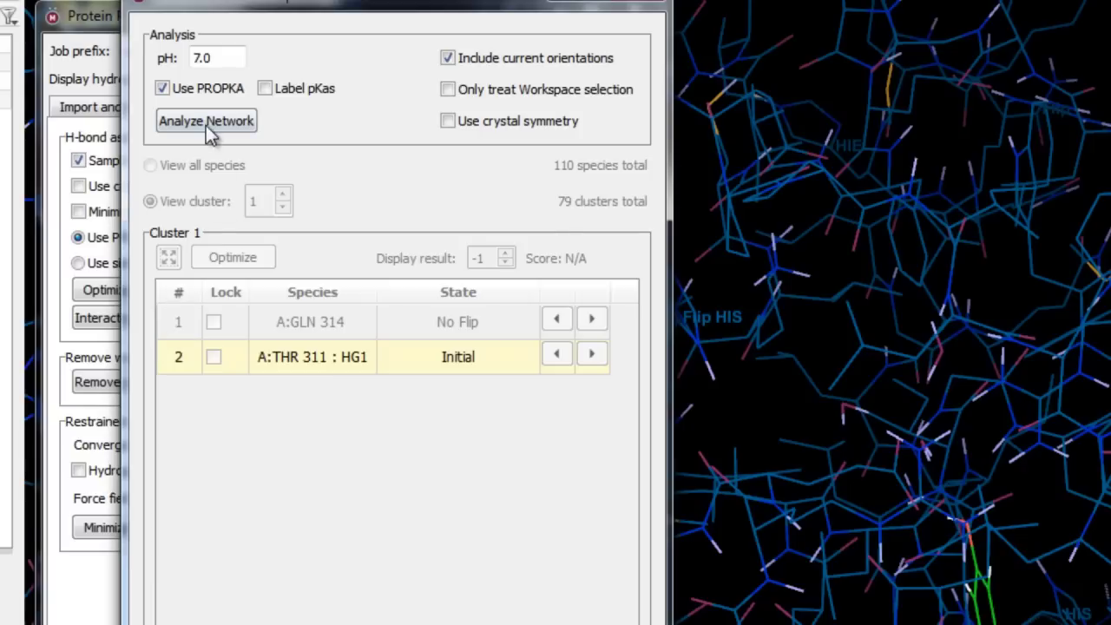
left_click(209, 126)
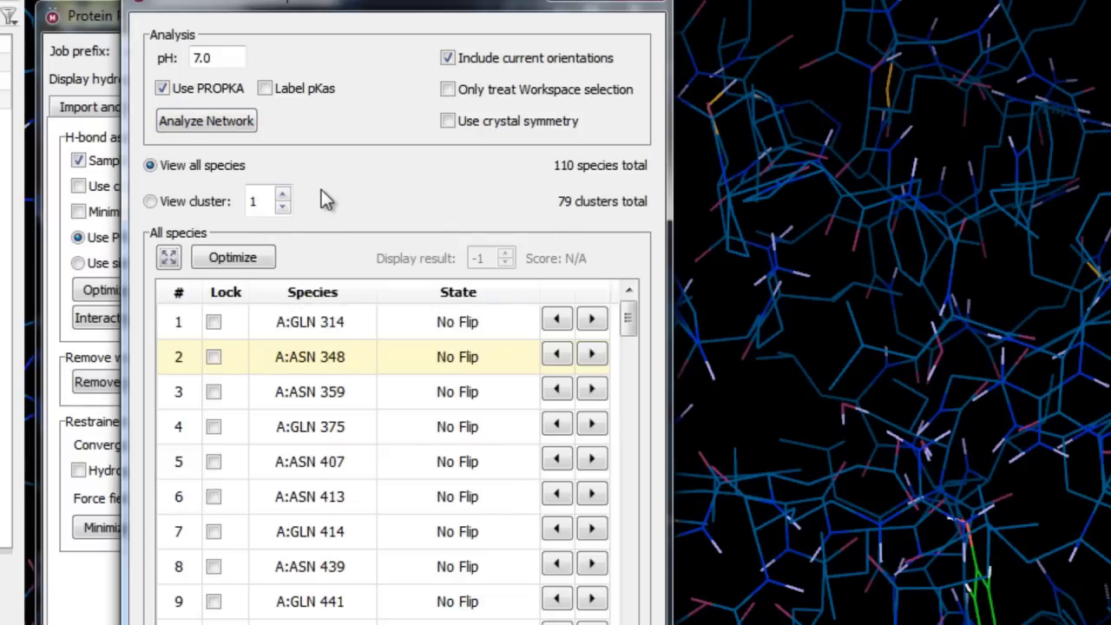
Compare the Flip and No Flip states of A:ASN 359, leaving No Flip, and view cluster 1 before closing the optimizer.
left_click(328, 394)
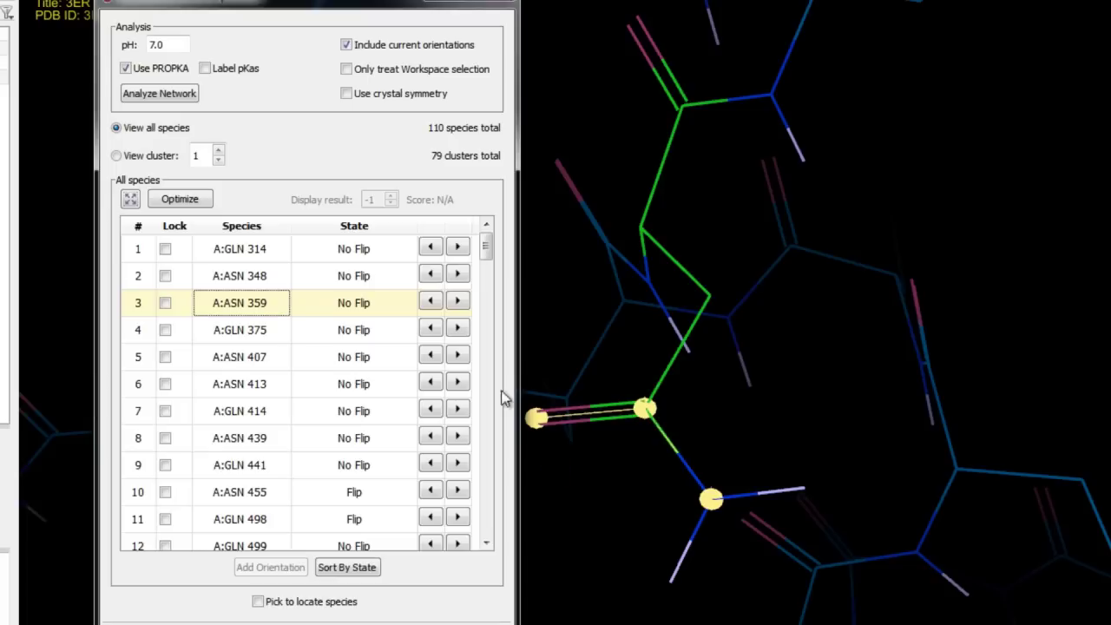
left_click(457, 301)
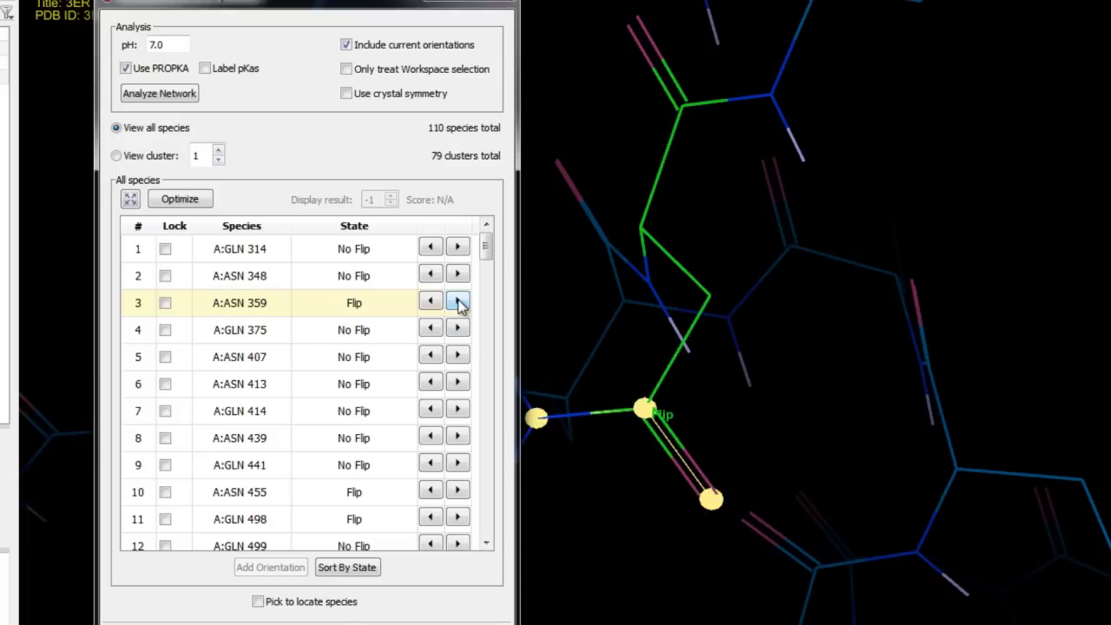
left_click(457, 302)
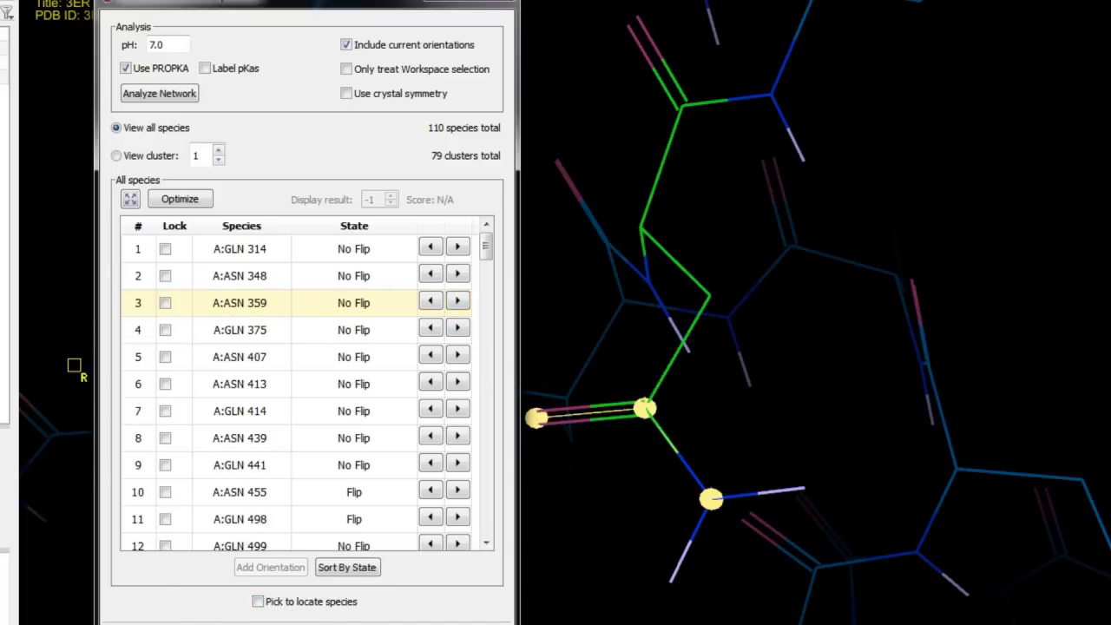
left_click(136, 159)
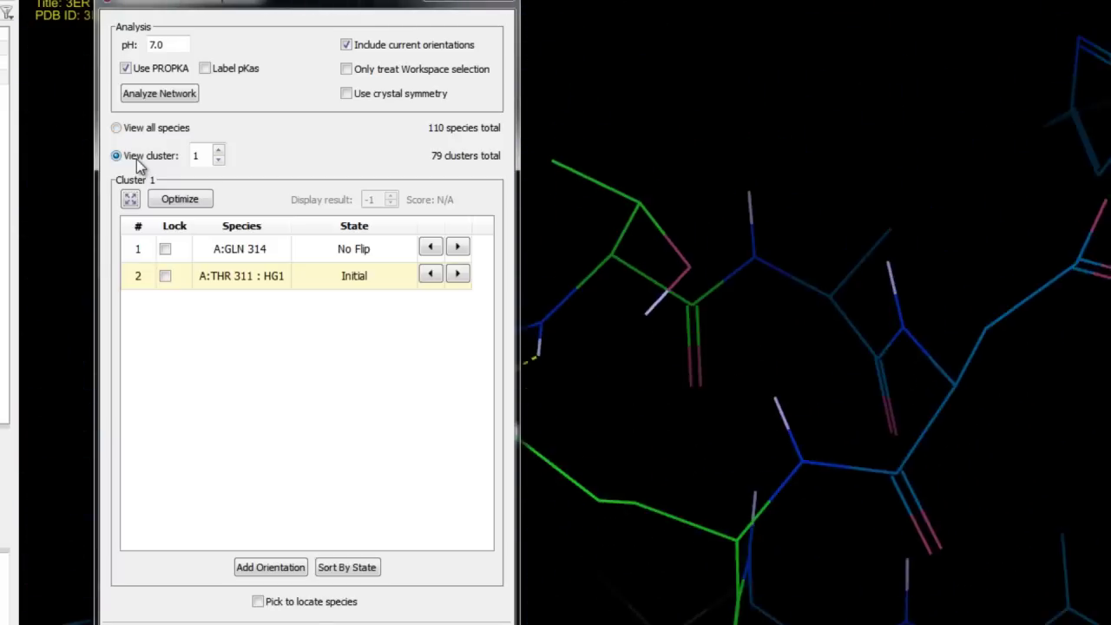
left_click(491, 8)
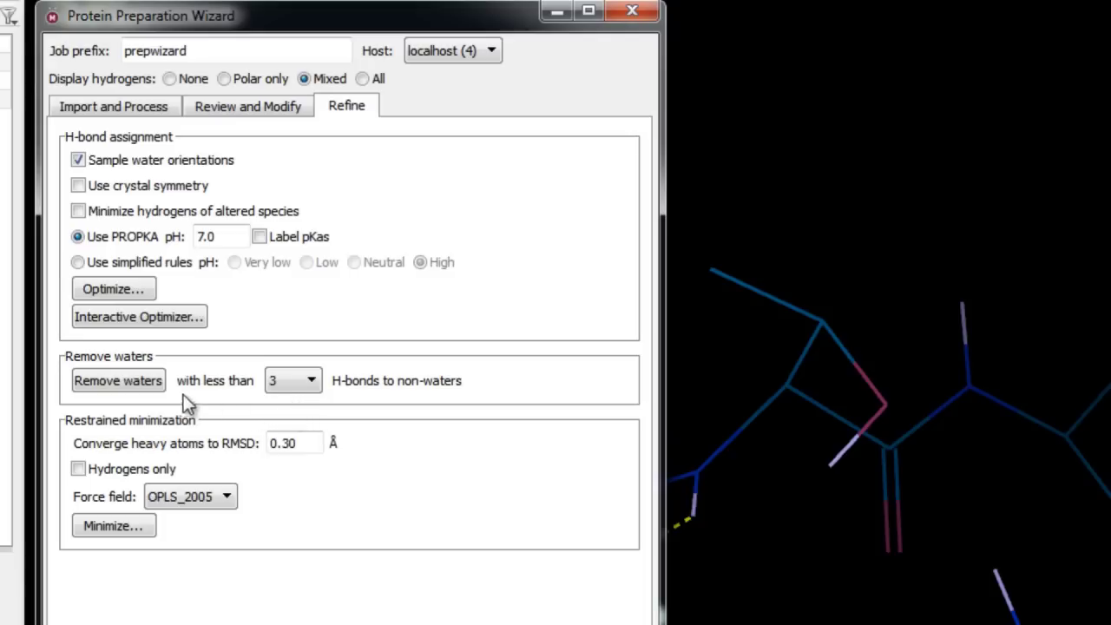
Remove waters with less than 3 H-bonds to non-waters and inspect the remaining structure around the ligand.
left_click(128, 381)
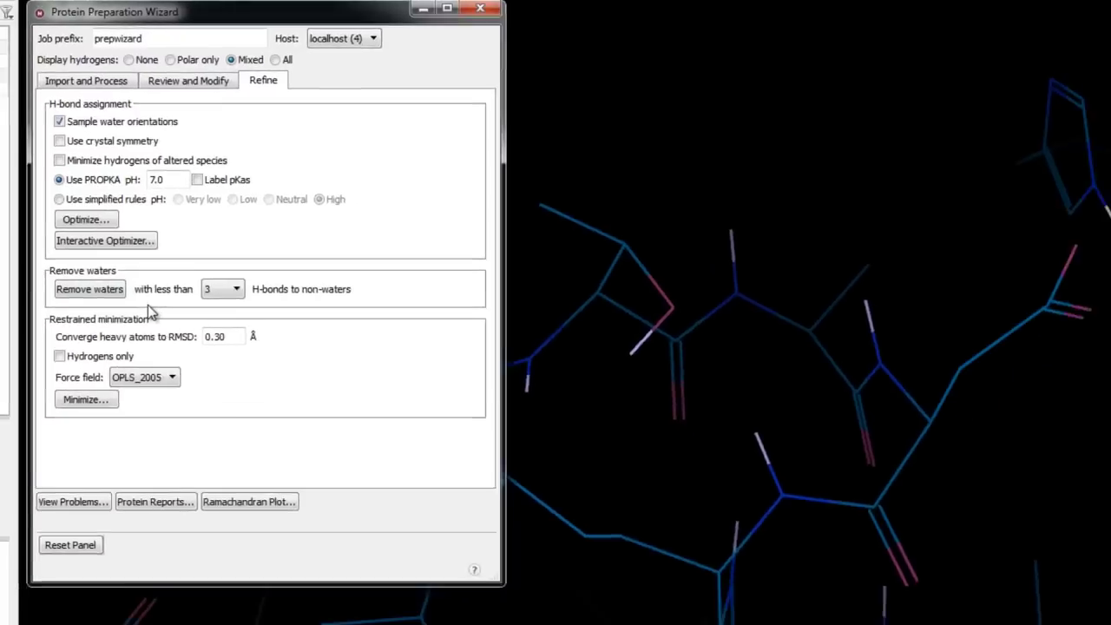
left_click(556, 315)
scroll(543, 315, "down", 5)
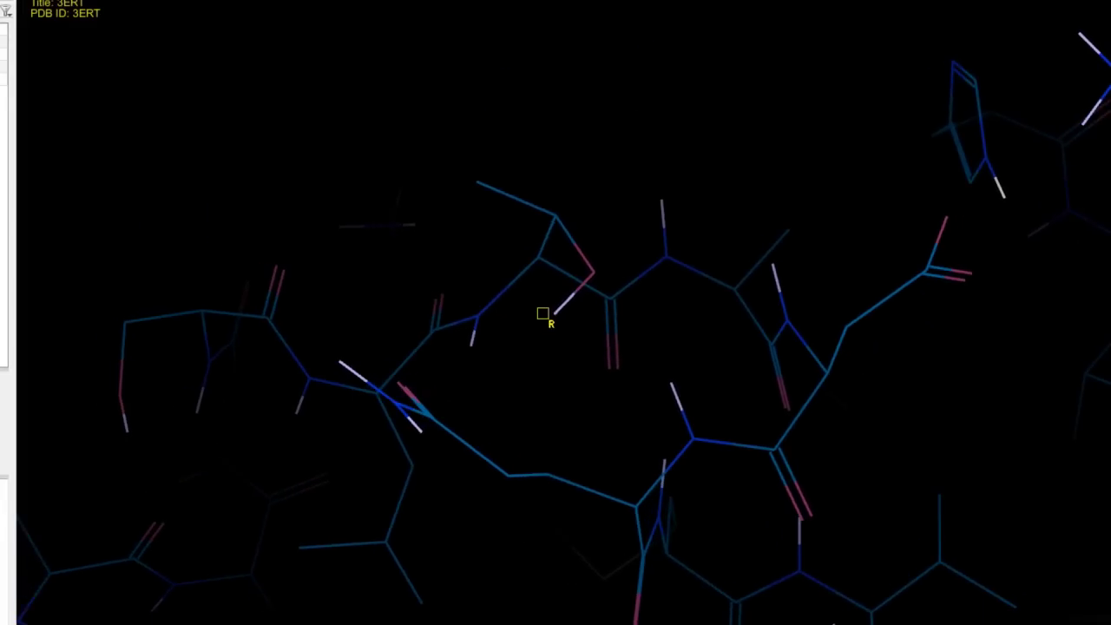
scroll(542, 314, "up", 10)
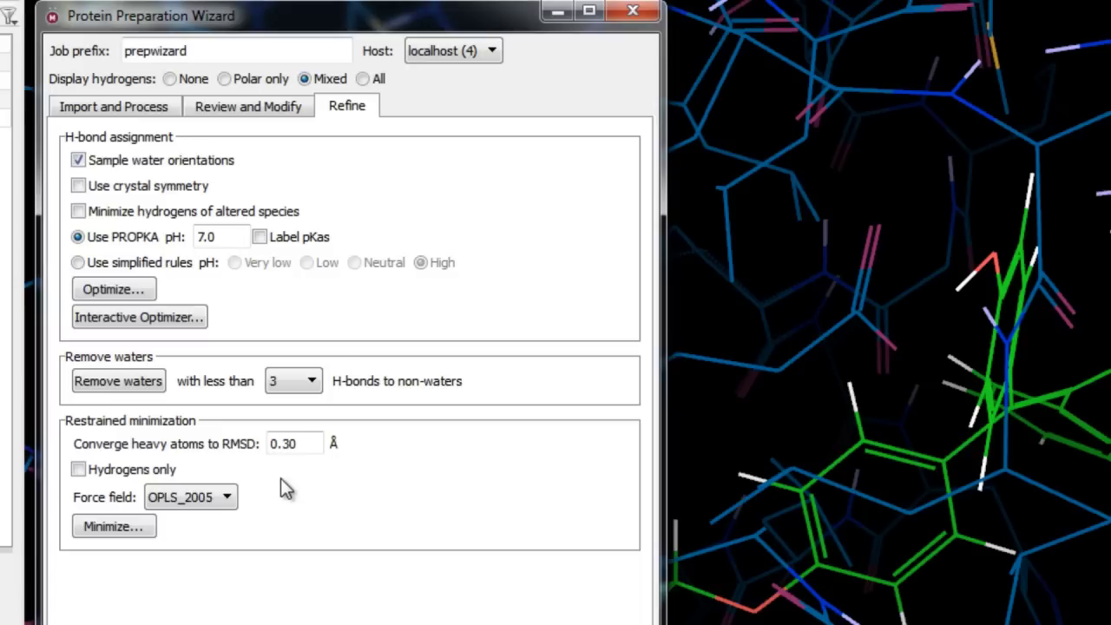
Run the restrained minimization with heavy atoms converging to RMSD 0.30 Å and the OPLS_2005 force field, and check the job.
left_click_drag(317, 447, 234, 454)
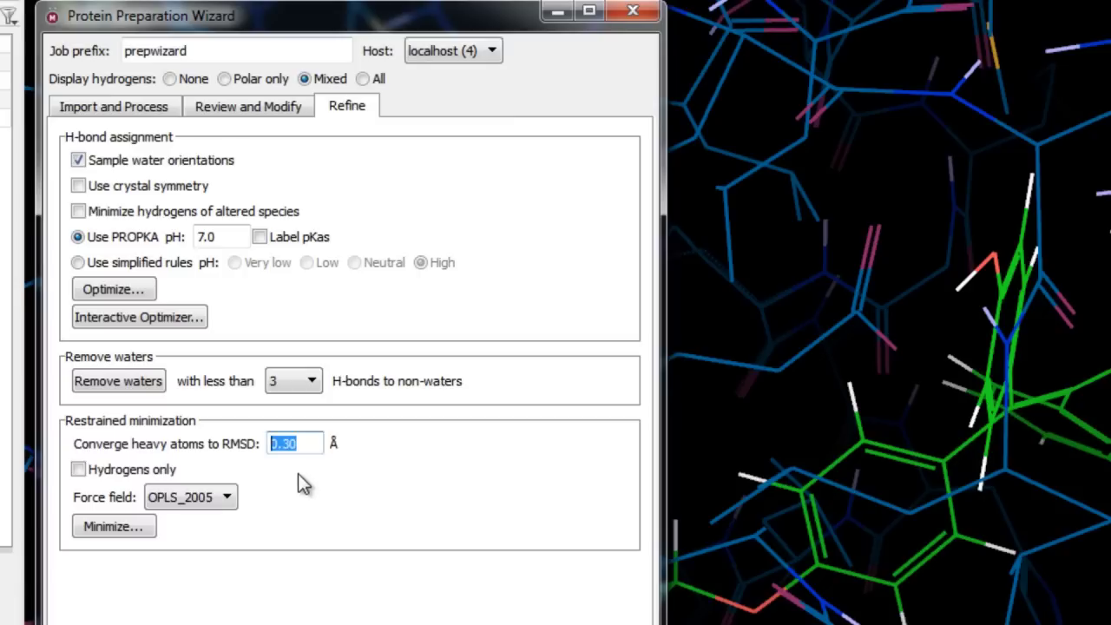
left_click(308, 444)
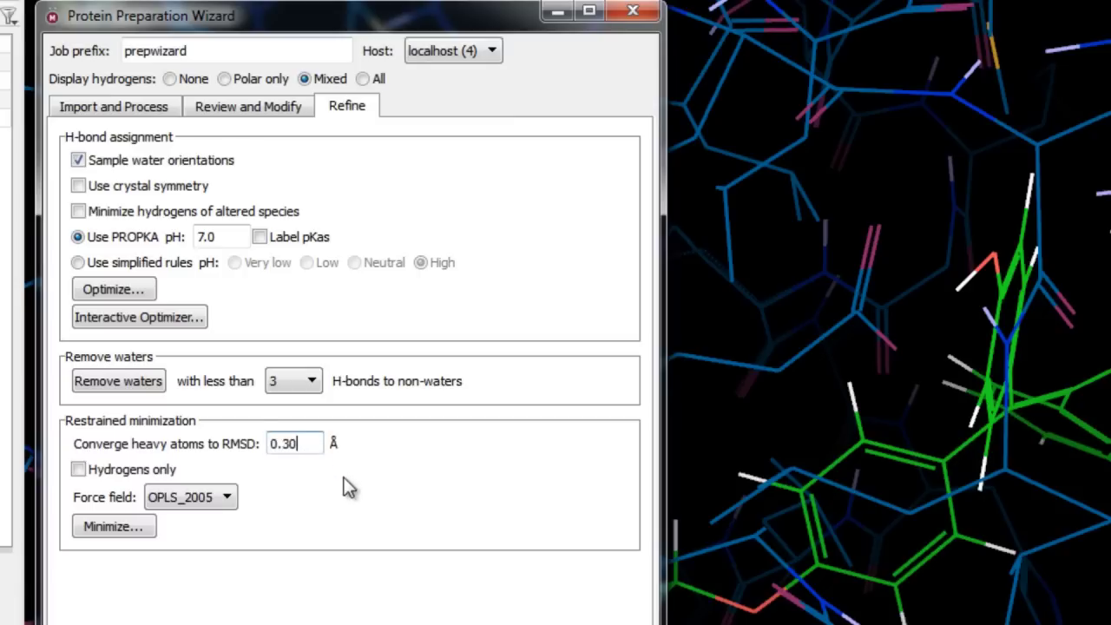
left_click(120, 525)
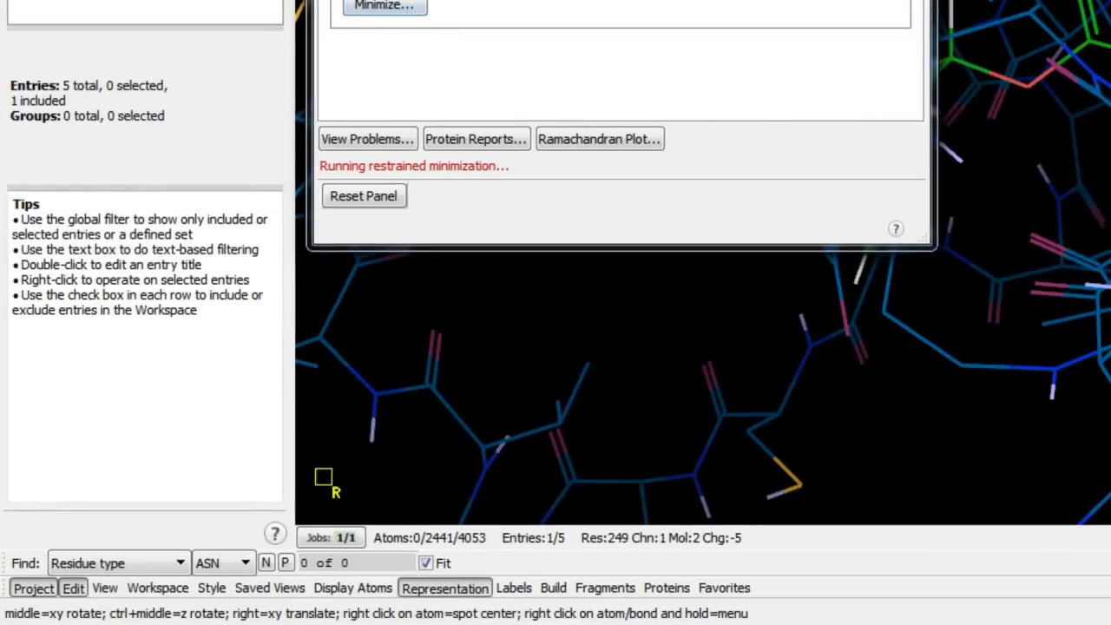
left_click(322, 538)
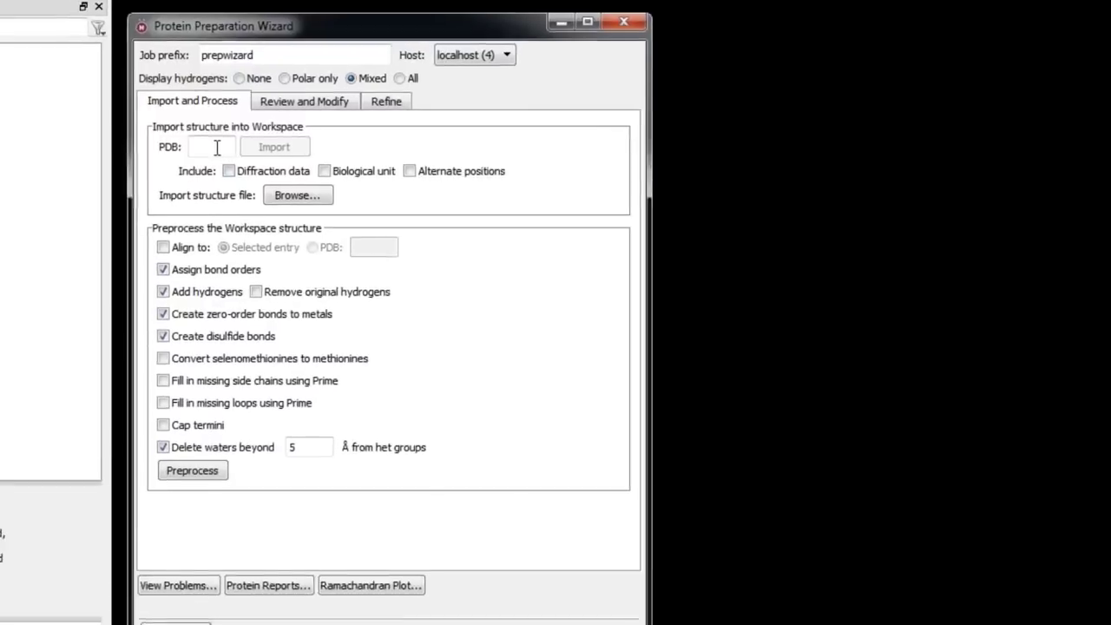
Import the PDB structure 1kim into the workspace and inspect its colored residues and chain breaks up close.
left_click(210, 133)
type("1kim")
left_click(275, 153)
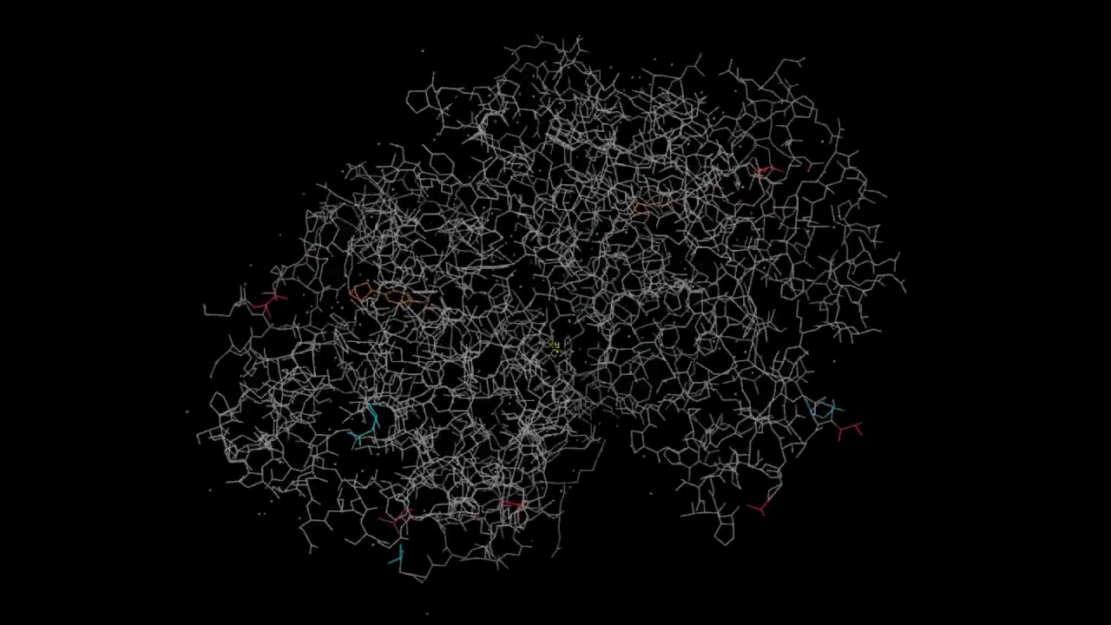
middle_click_drag(521, 287, 484, 281)
middle_click_drag(467, 510, 503, 464)
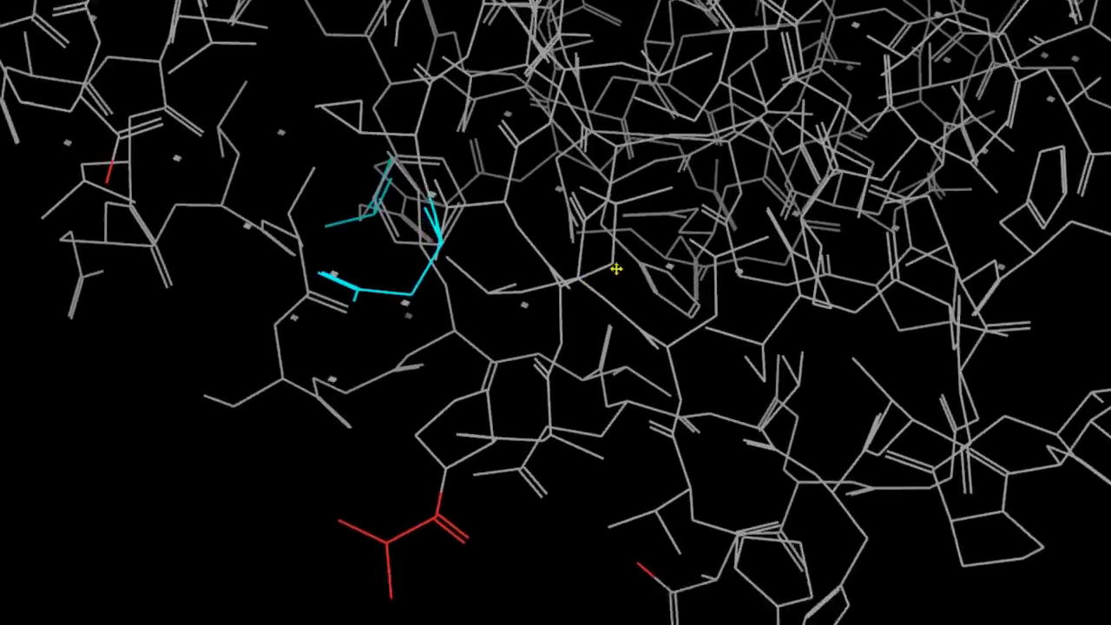
middle_click_drag(615, 270, 509, 254)
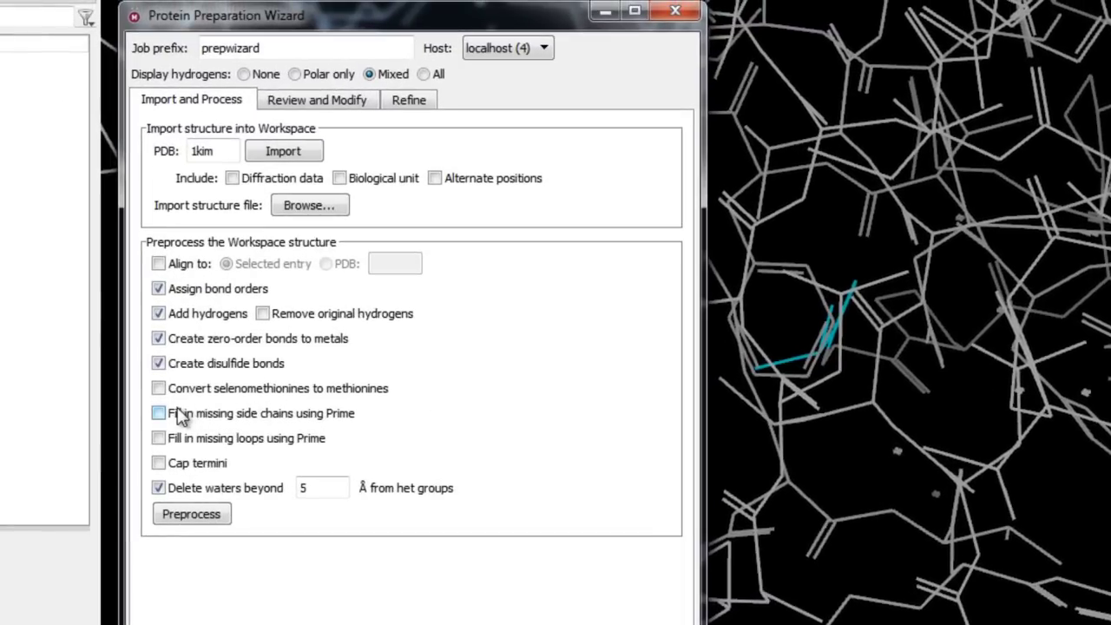
Preprocess 1KIM with missing side chains and missing loops filled in using Prime, continuing without showing the confirmation again.
left_click(178, 414)
left_click(203, 441)
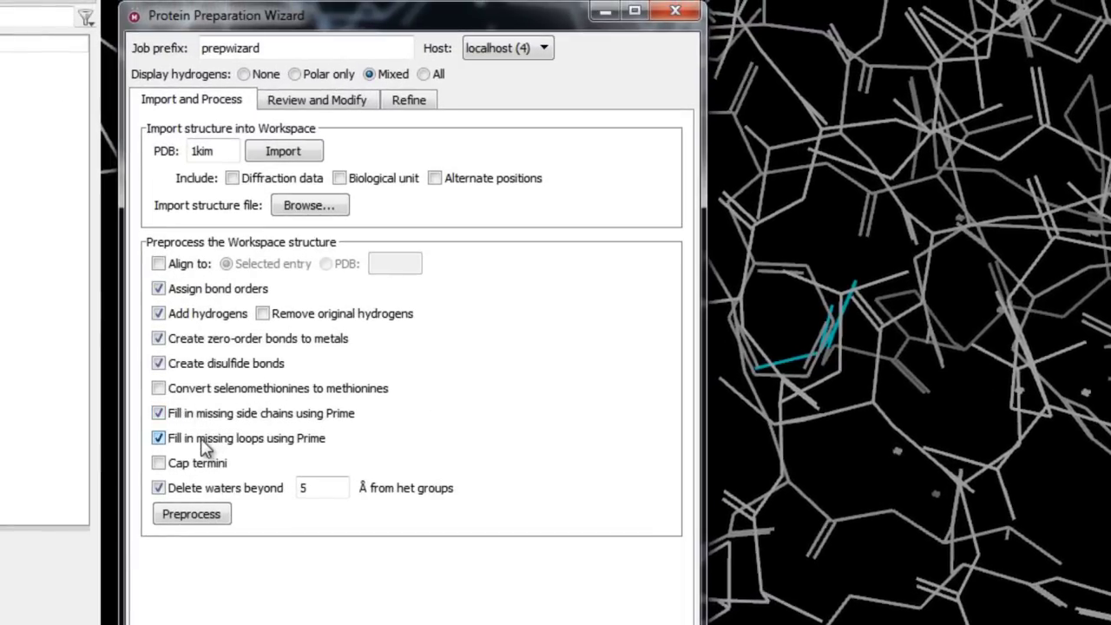
left_click(217, 519)
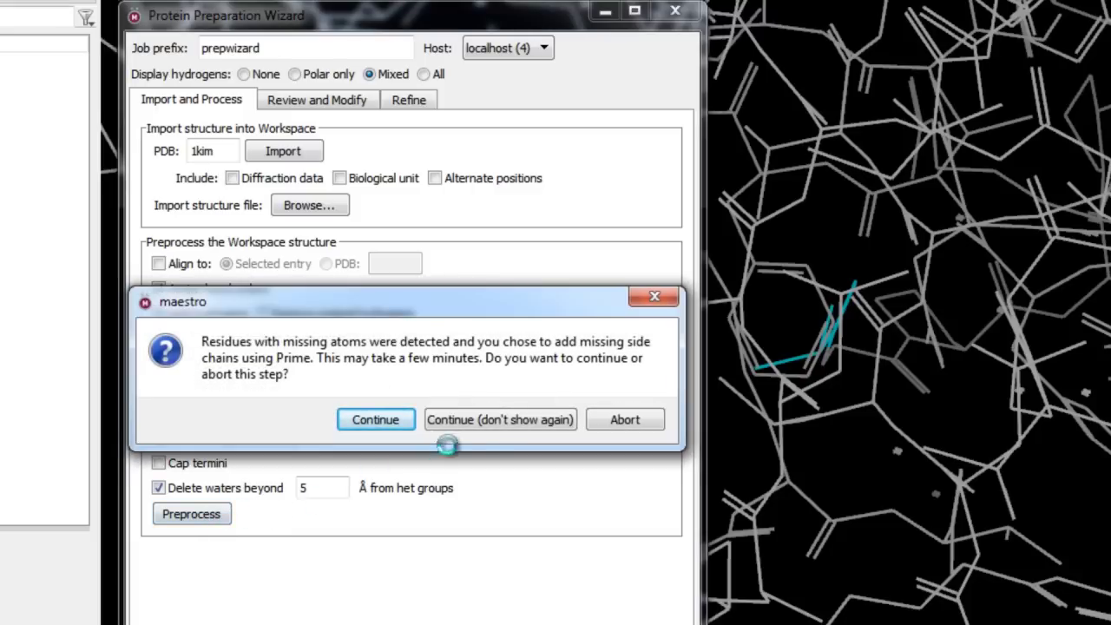
left_click(505, 422)
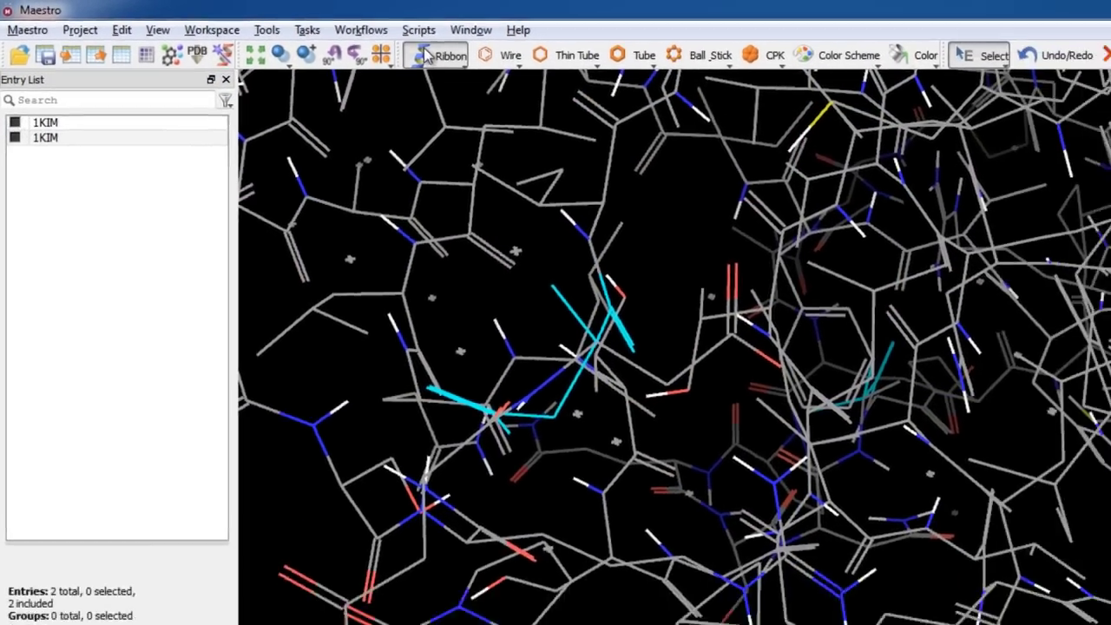
Show ribbons for all residues and tile the two 1KIM entries side by side to compare the filled-in loops.
left_click(504, 66)
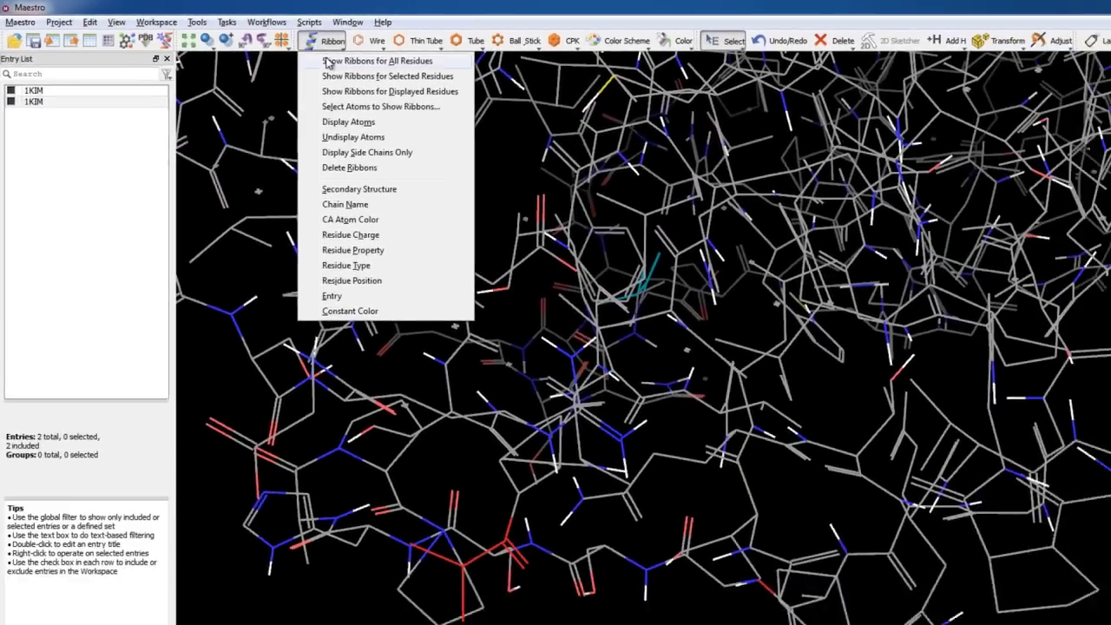
left_click(407, 64)
left_click(235, 35)
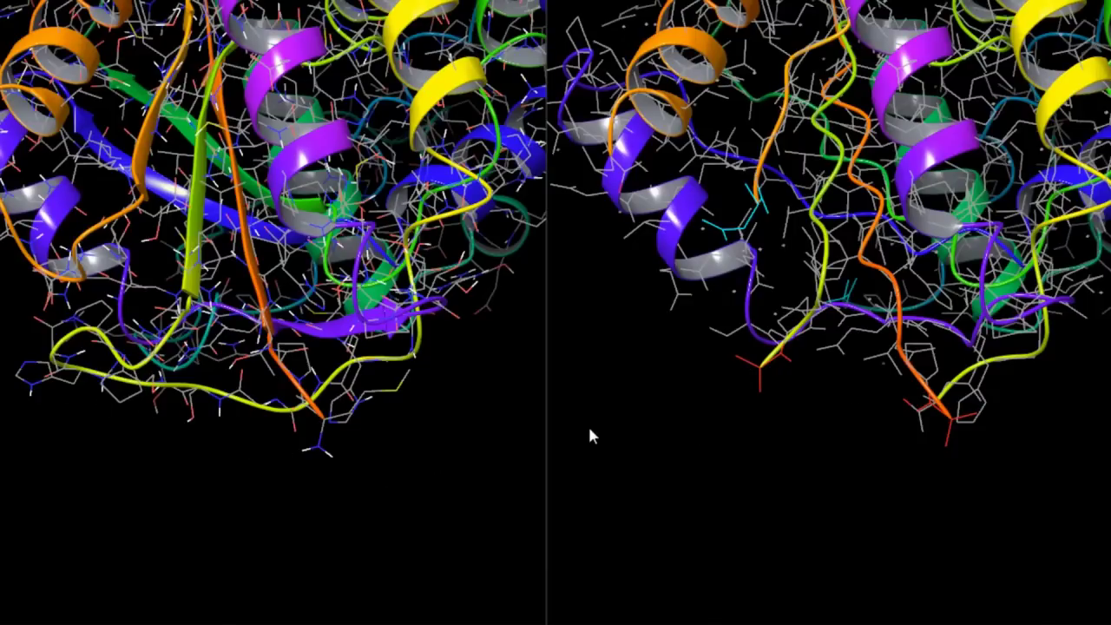
left_click_drag(571, 434, 588, 461)
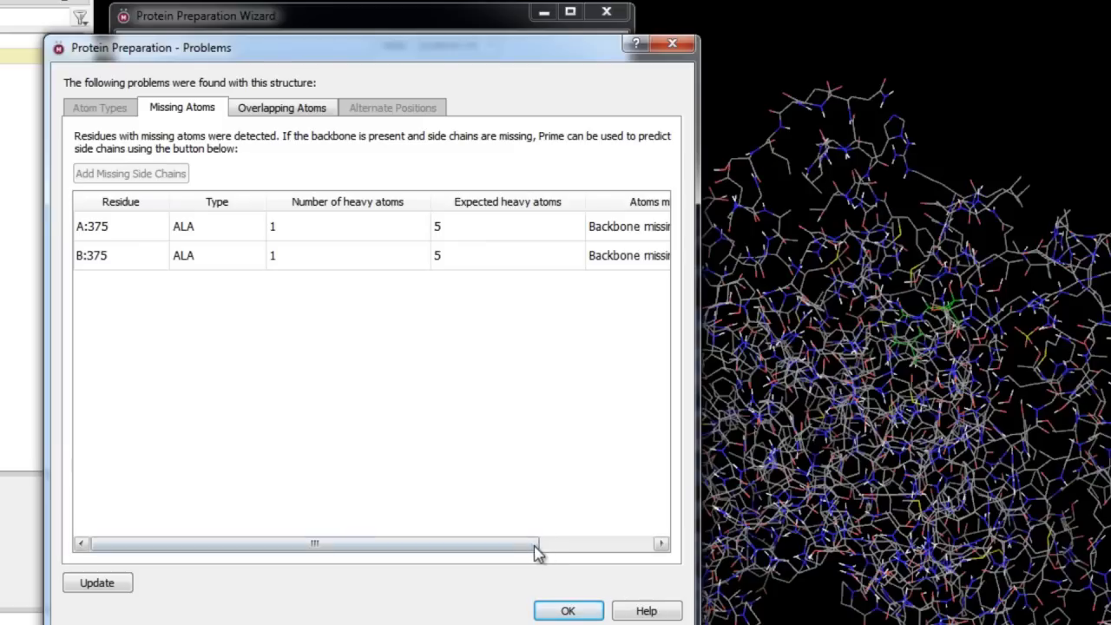
Review the structure's missing-atom residues and overlapping atom pairs, locating the first entry of each, and close the problems report.
left_click_drag(443, 532, 558, 552)
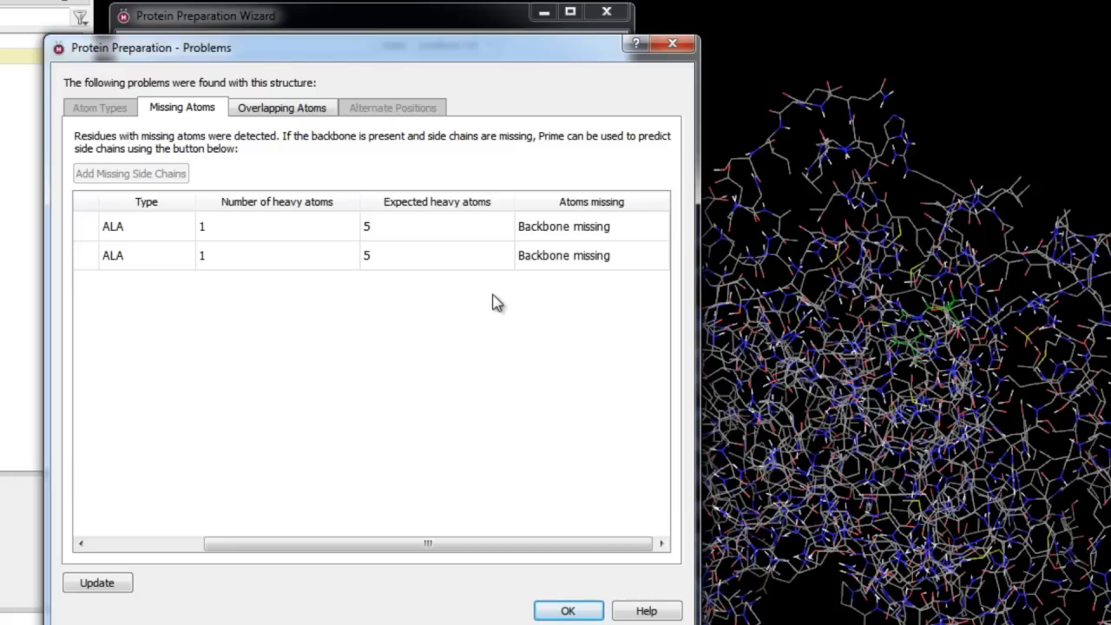
left_click(446, 232)
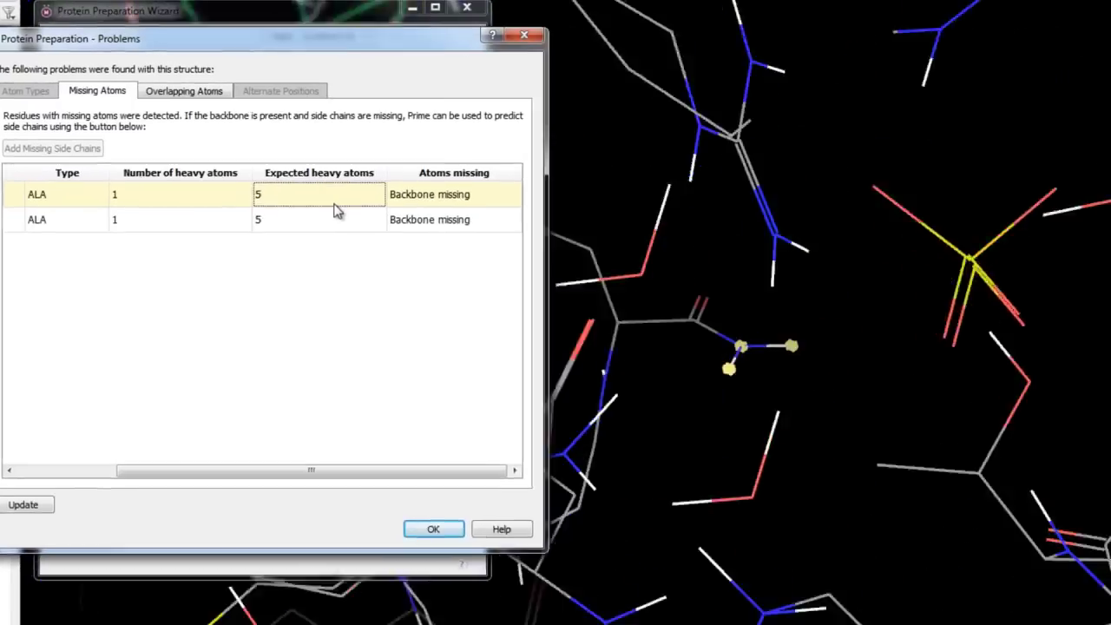
left_click(694, 295)
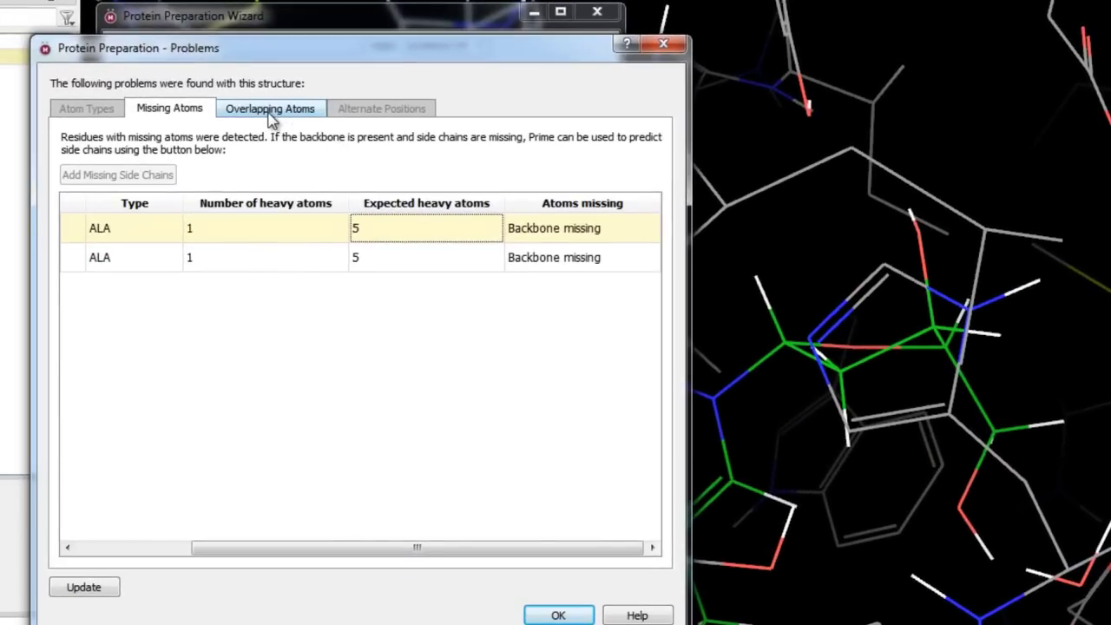
left_click(271, 111)
left_click(178, 193)
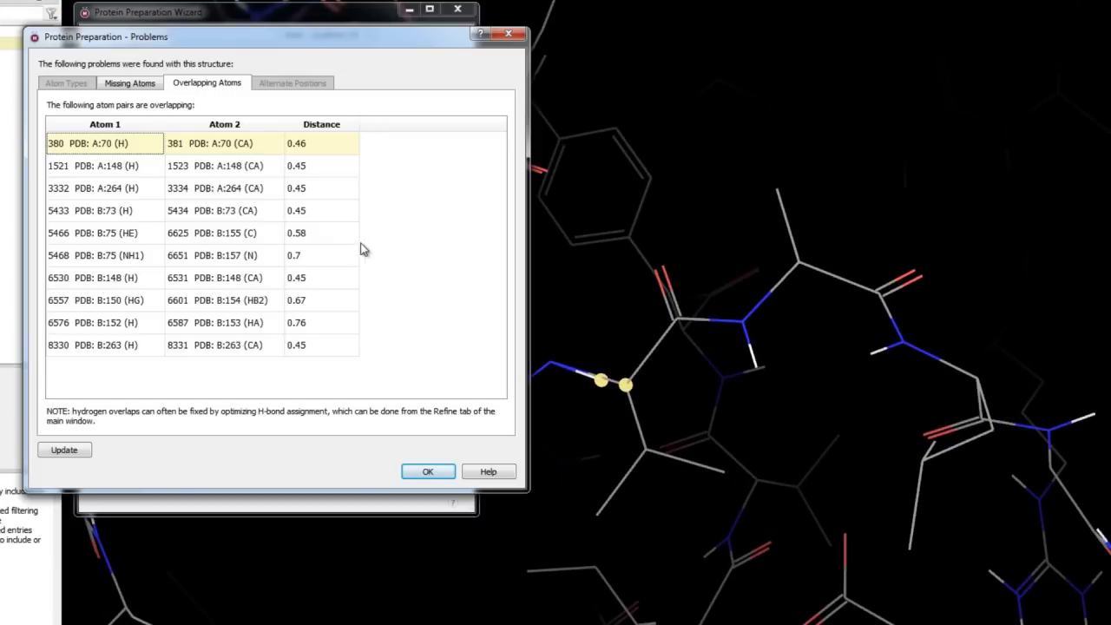
left_click(425, 471)
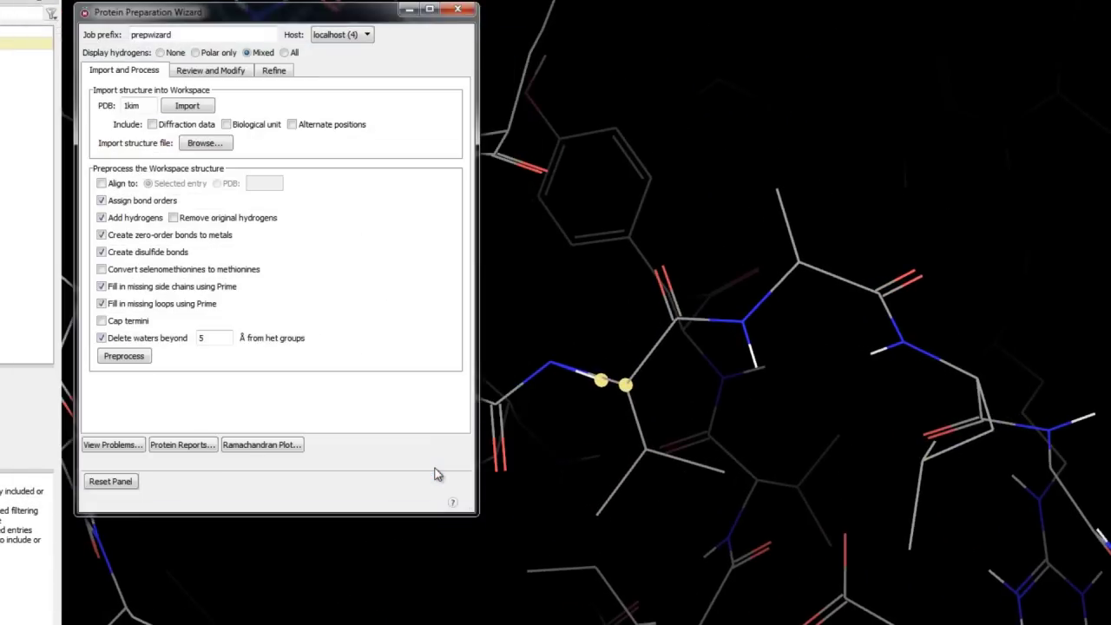
Analyze the workspace to list the chains, waters and het groups of the preprocessed 1KIM structure.
left_click(208, 72)
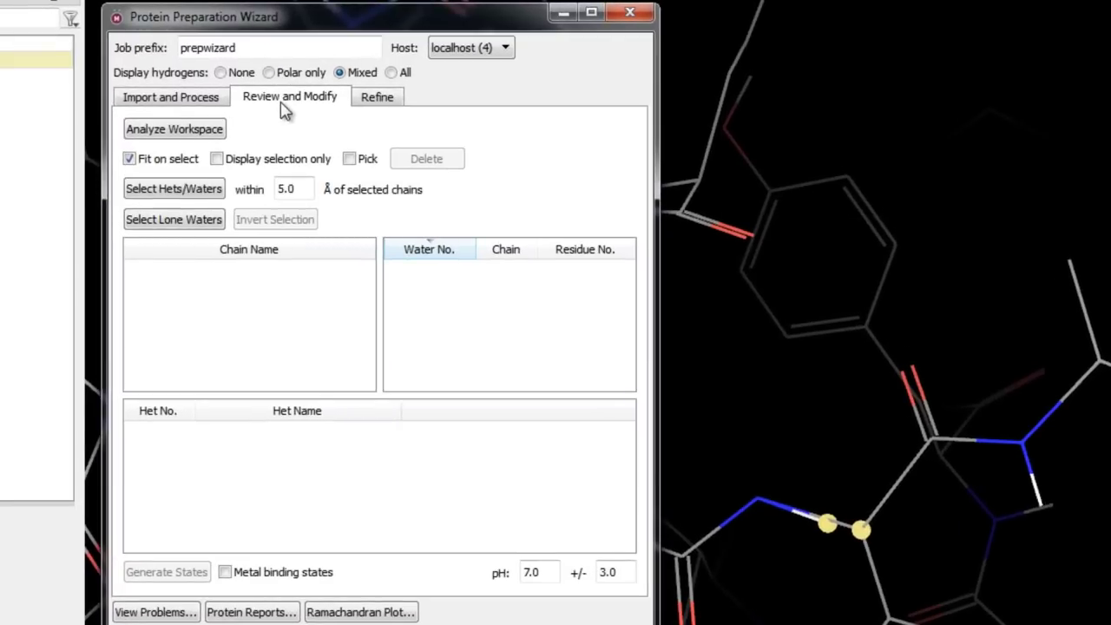
left_click(182, 131)
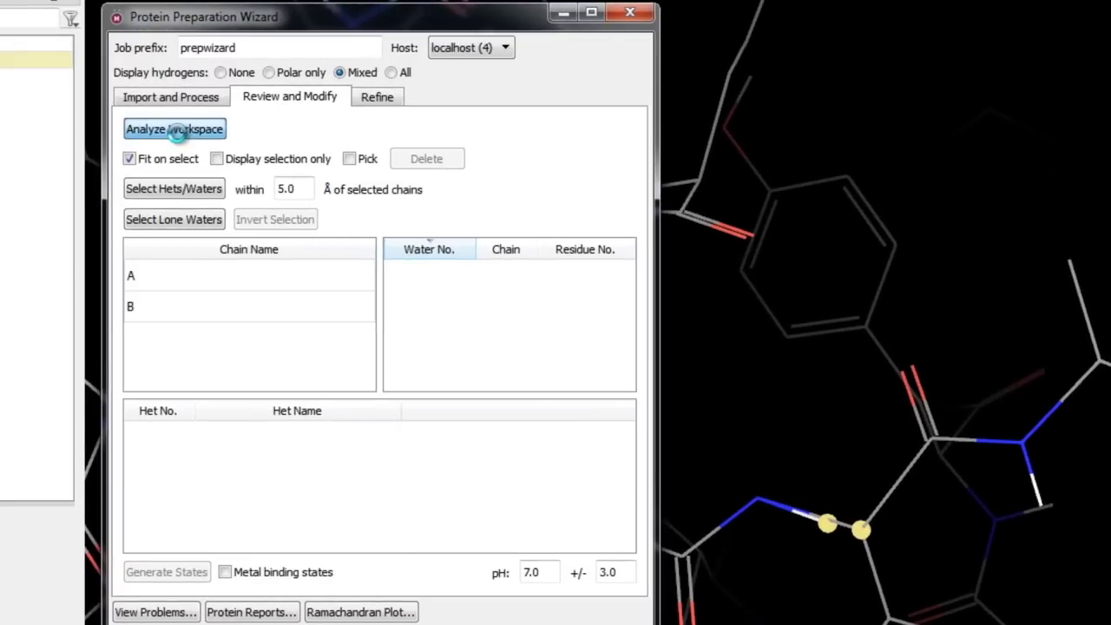
Inspect chains A and B, and generate states for the het groups at pH 7.0 +/- 3.0 with ligand A:THM (1) selected.
left_click(245, 274)
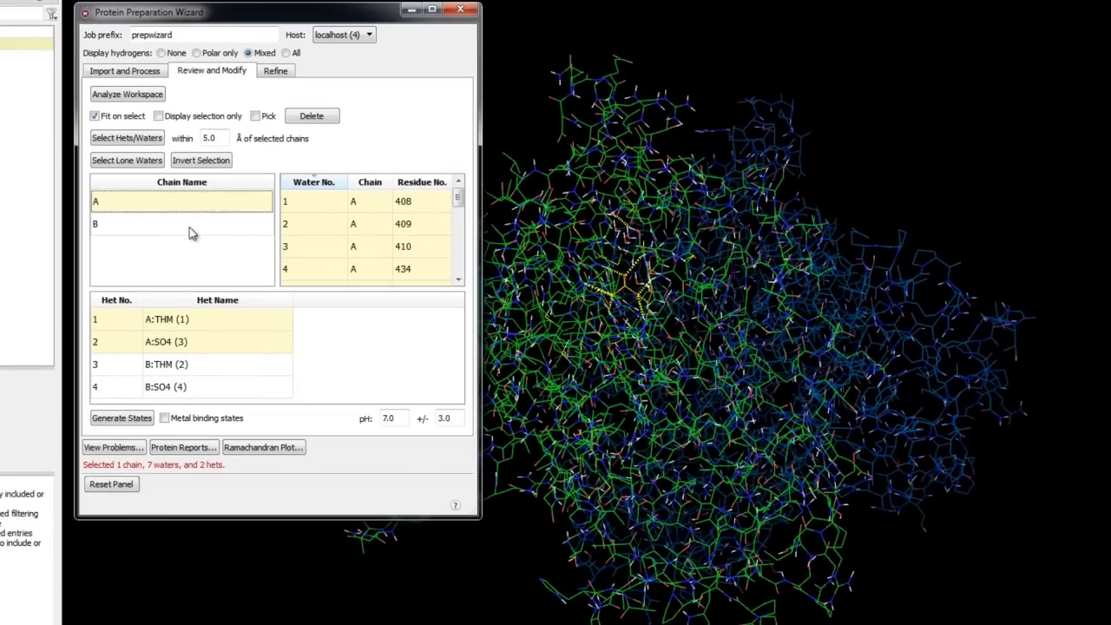
left_click(261, 316)
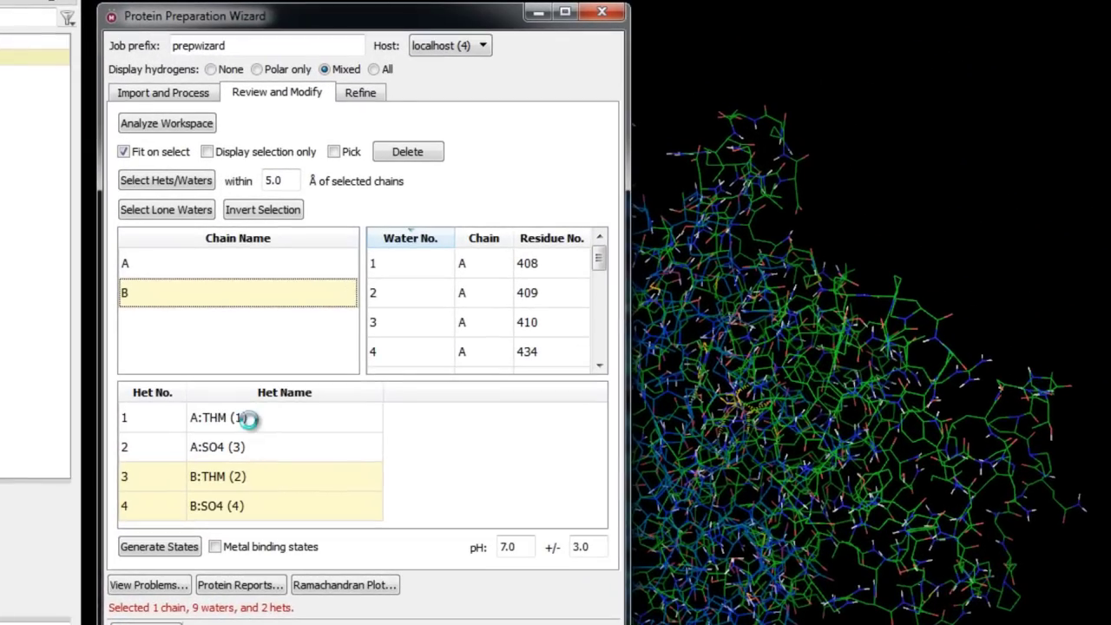
left_click(250, 419)
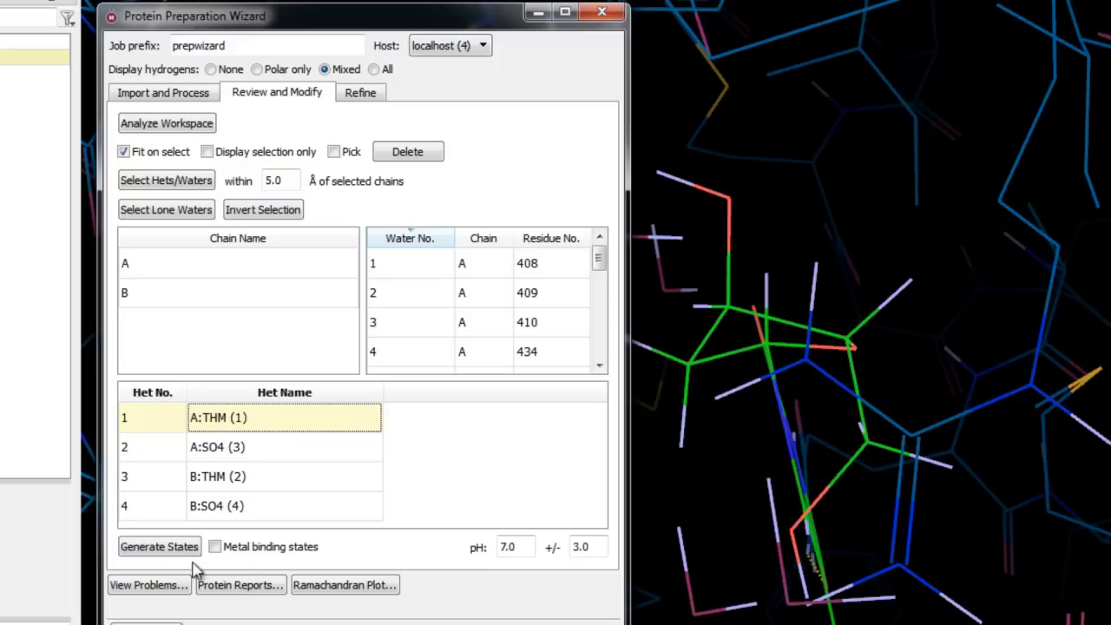
left_click(144, 556)
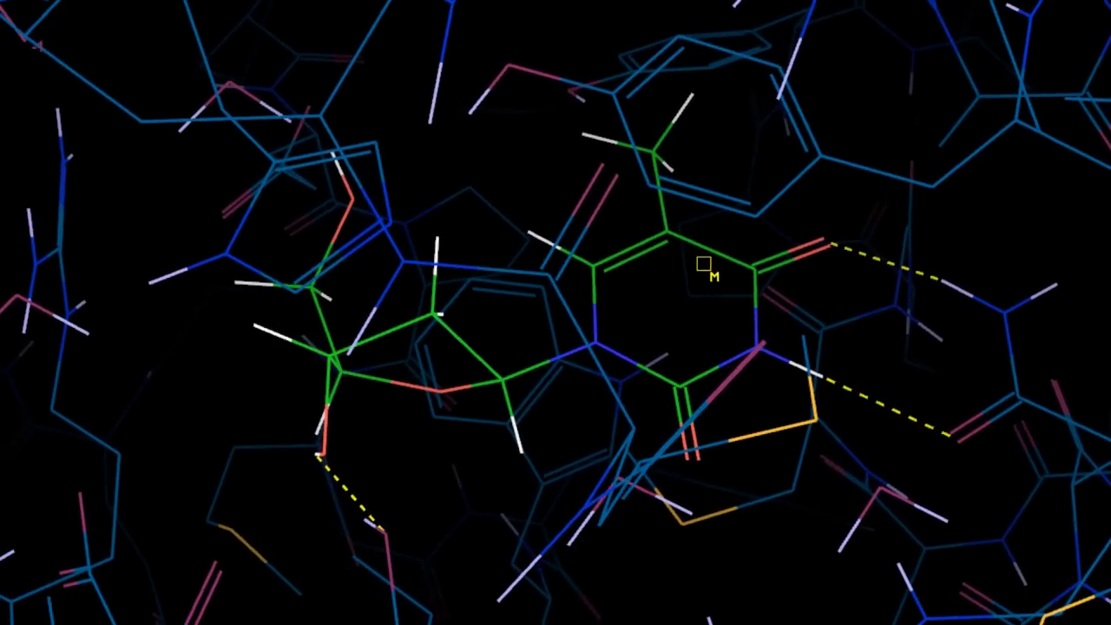
Compare state S2 of ligand A:THM (1) with the original state, and keep the original.
middle_click_drag(705, 264, 653, 375)
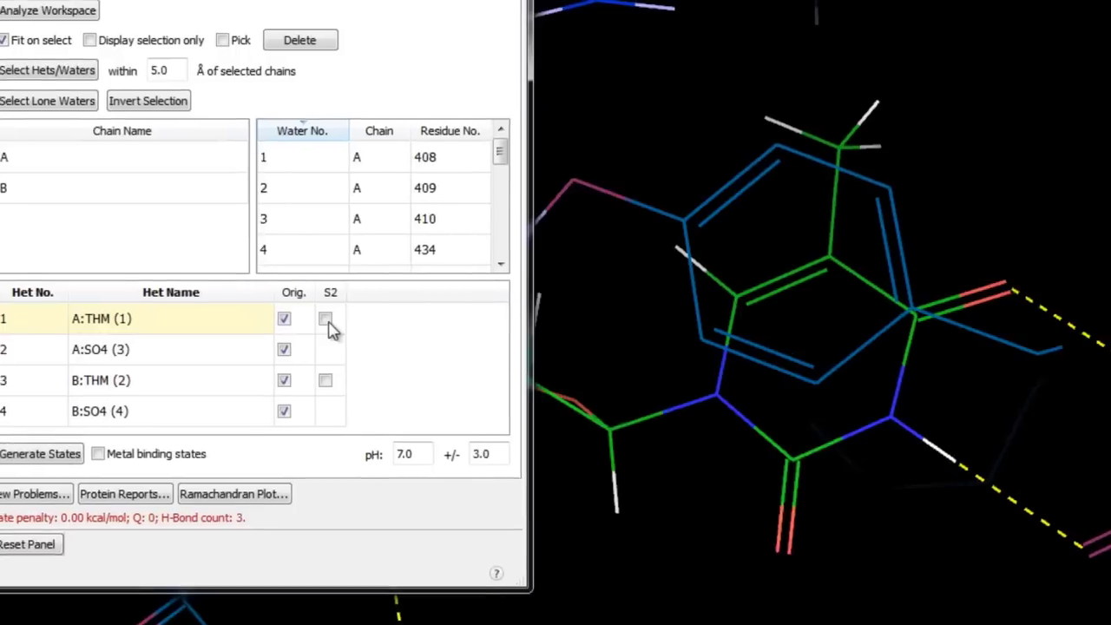
left_click(326, 320)
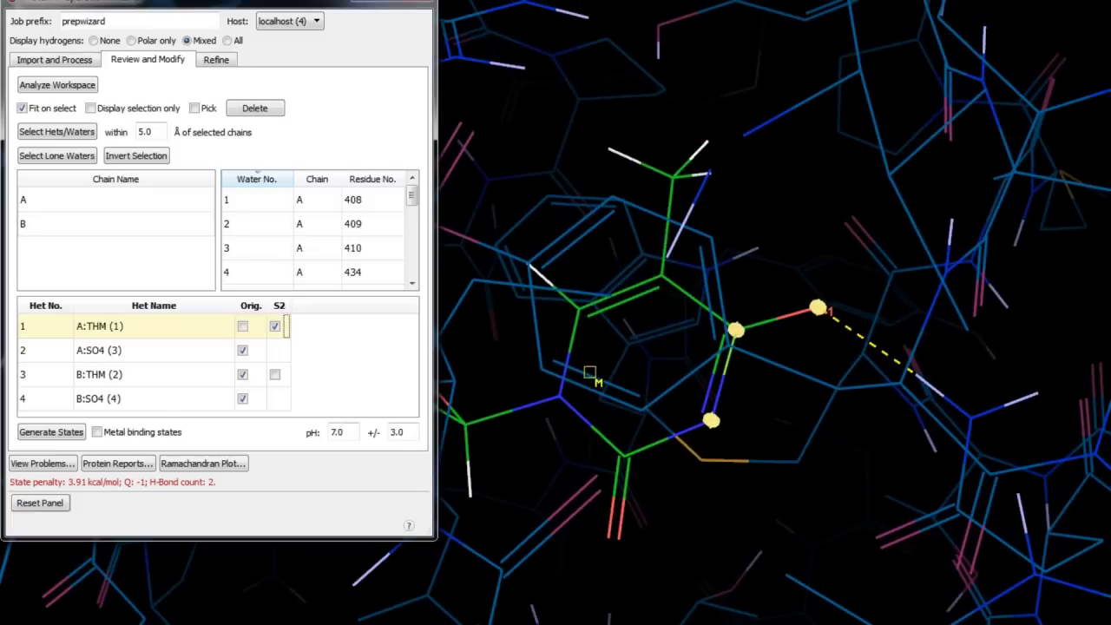
left_click(243, 328)
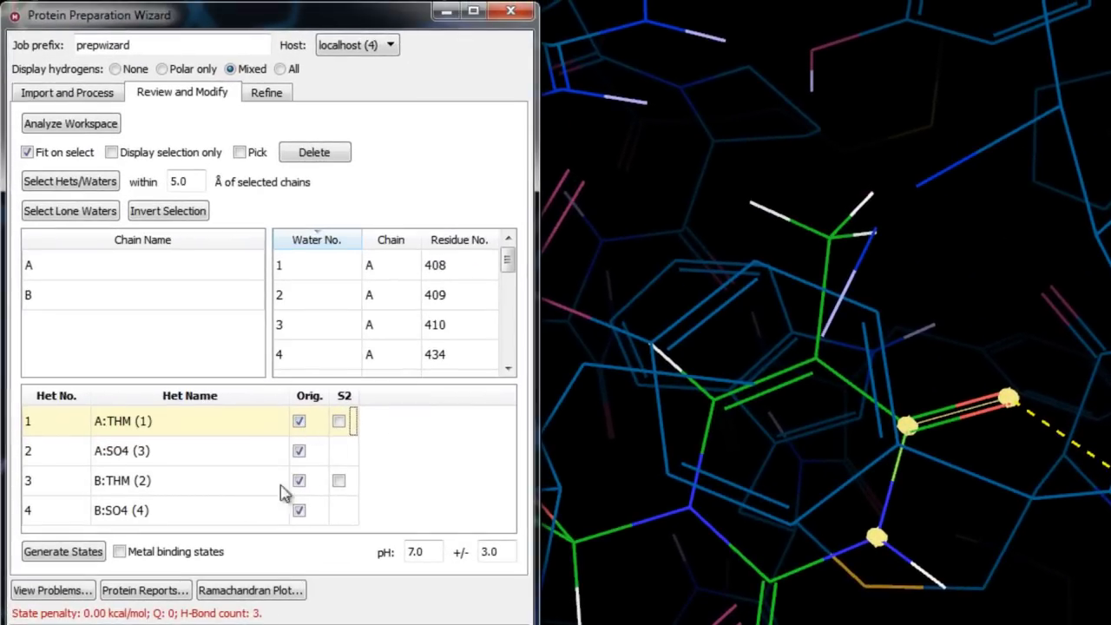
Optimize the H-bond assignment with sampled water orientations and PROPKA at pH 7.0, and inspect the flipped histidine near the ligand.
left_click(271, 97)
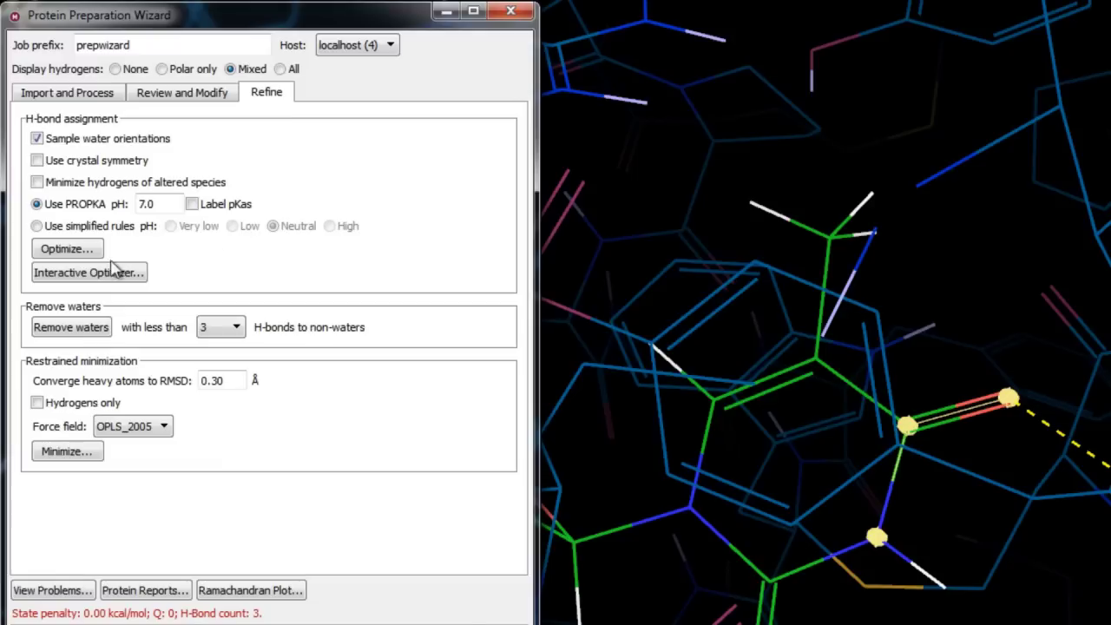
left_click(76, 249)
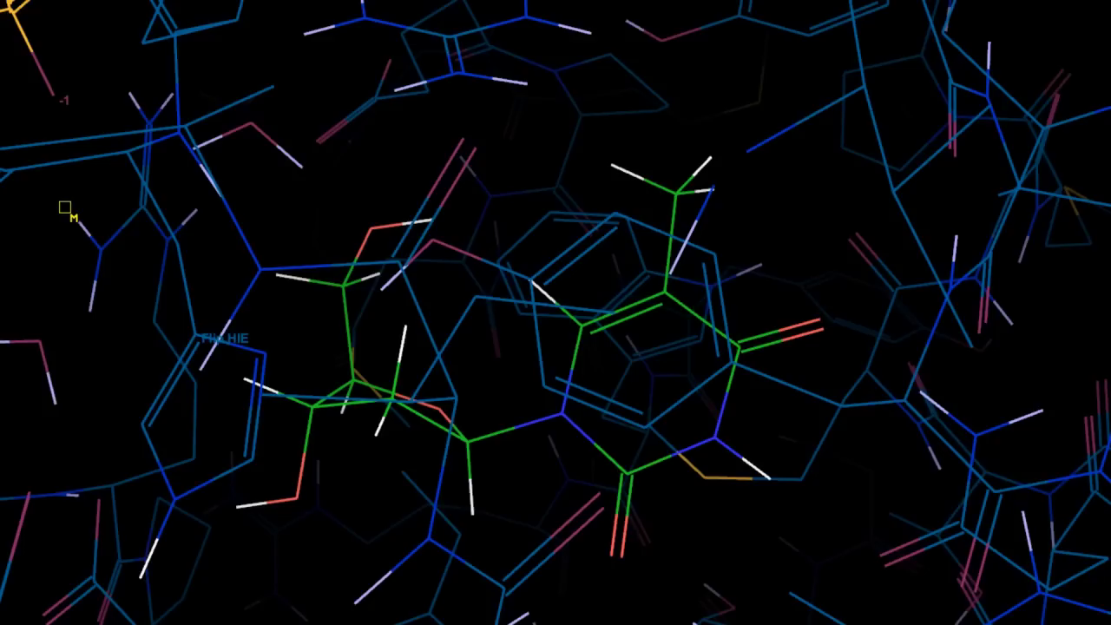
left_click(179, 317)
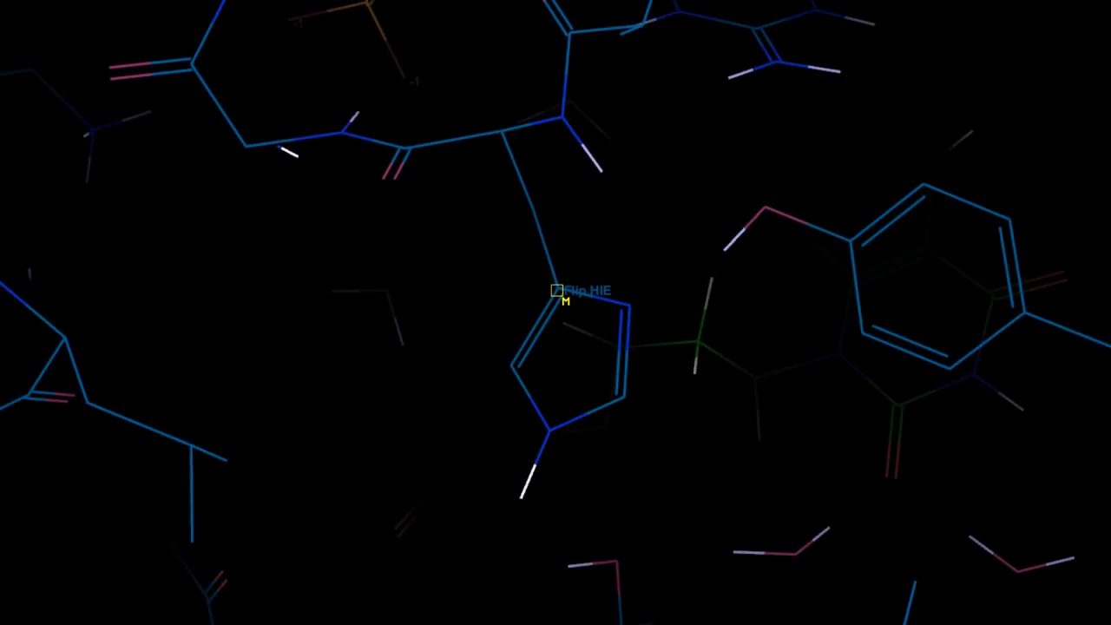
middle_click_drag(556, 290, 665, 330)
right_click_drag(724, 356, 665, 355)
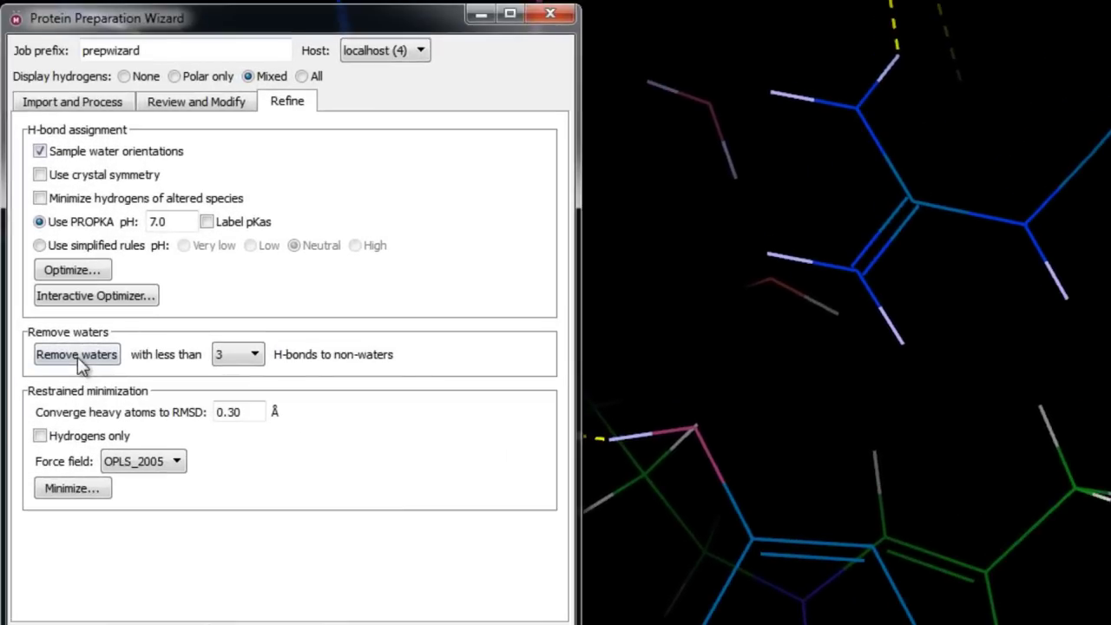
Remove waters with fewer than 3 H-bonds to non-waters, and examine the remaining waters bridging the ligand and protein.
left_click(77, 356)
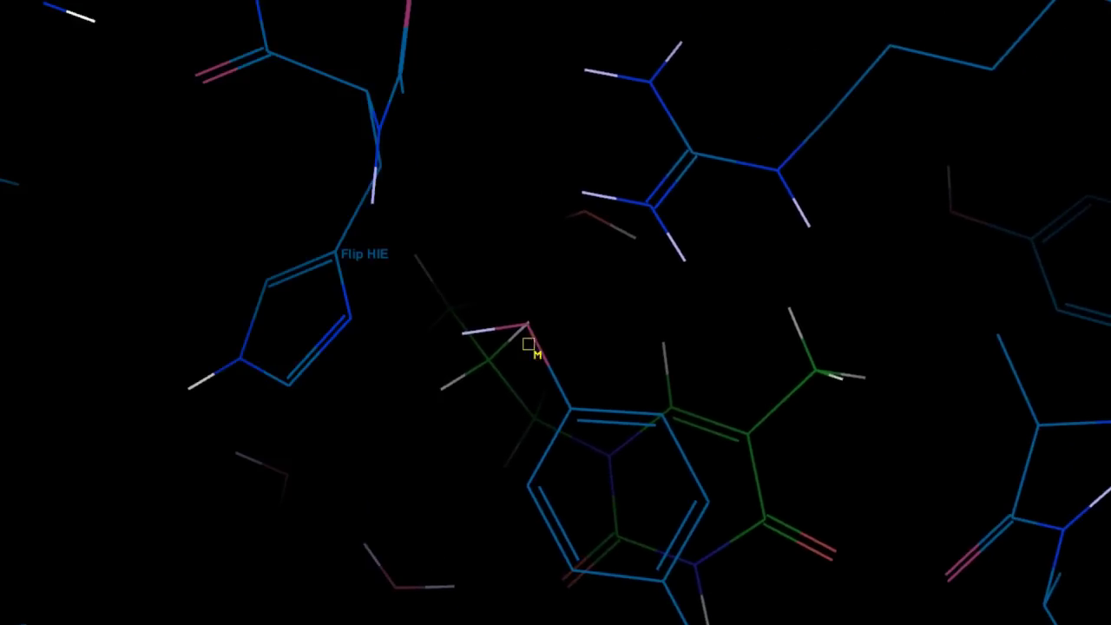
middle_click_drag(521, 352, 640, 270)
right_click_drag(448, 618, 443, 461)
left_click_drag(323, 246, 657, 540)
middle_click_drag(653, 545, 648, 599)
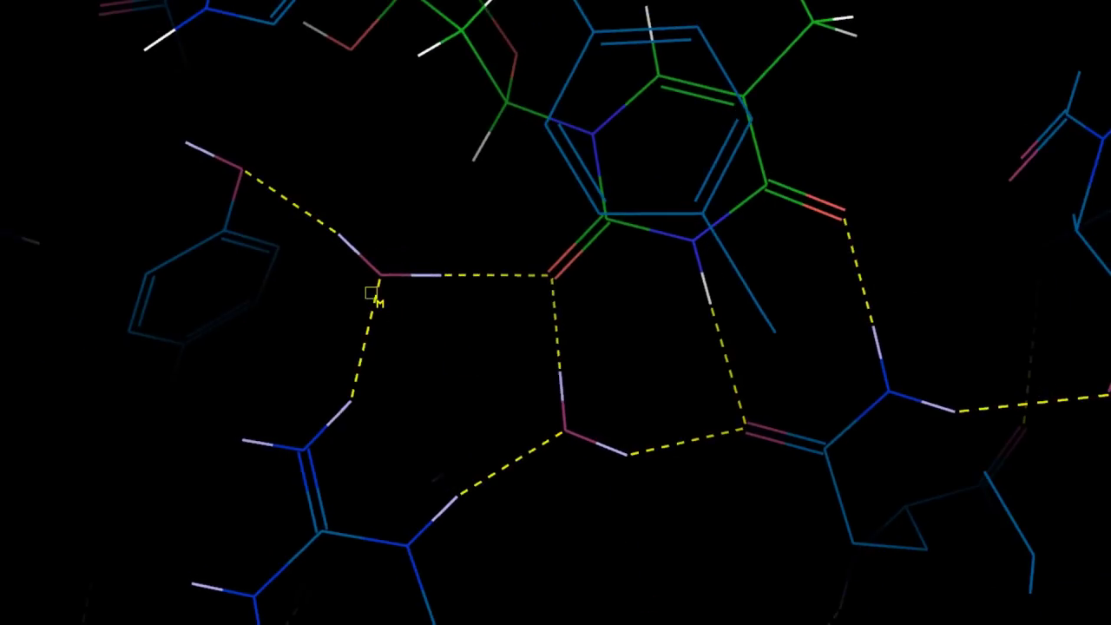
left_click_drag(464, 383, 460, 441)
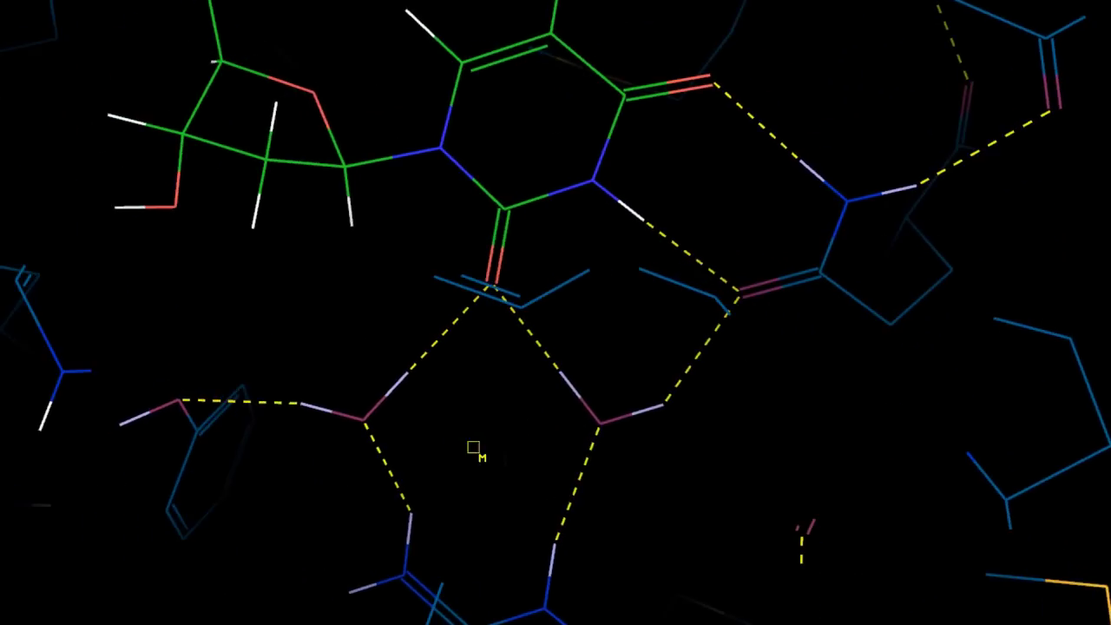
left_click_drag(740, 523, 814, 483)
scroll(808, 480, "up", 2)
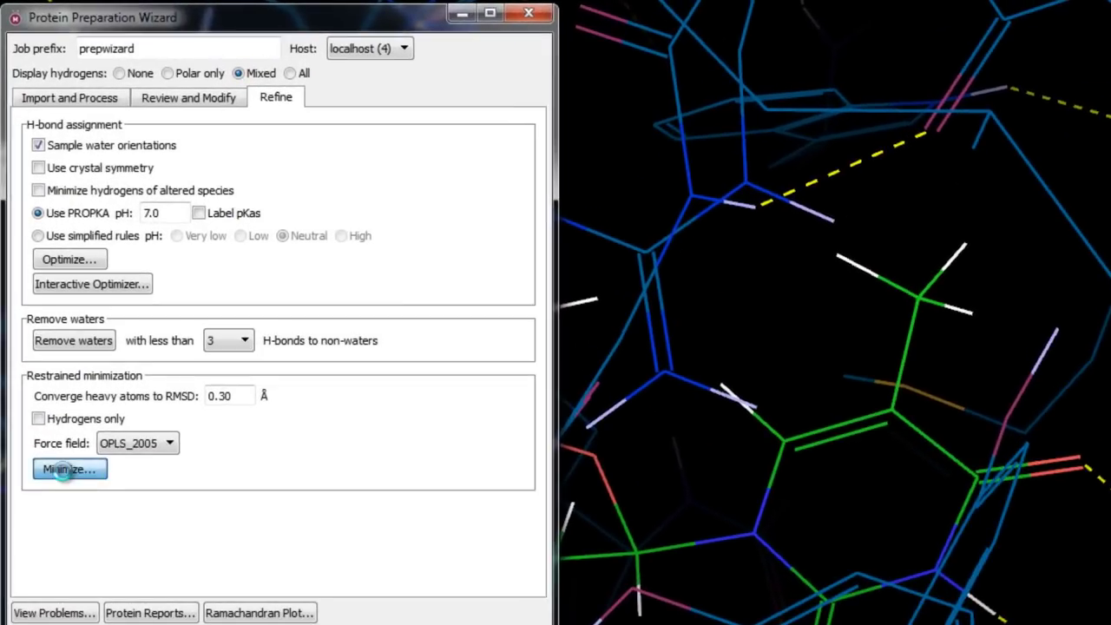
Run the restrained minimization of 1KIM with the OPLS_2005 force field, converging heavy atoms to an RMSD of 0.30 Å.
left_click(81, 382)
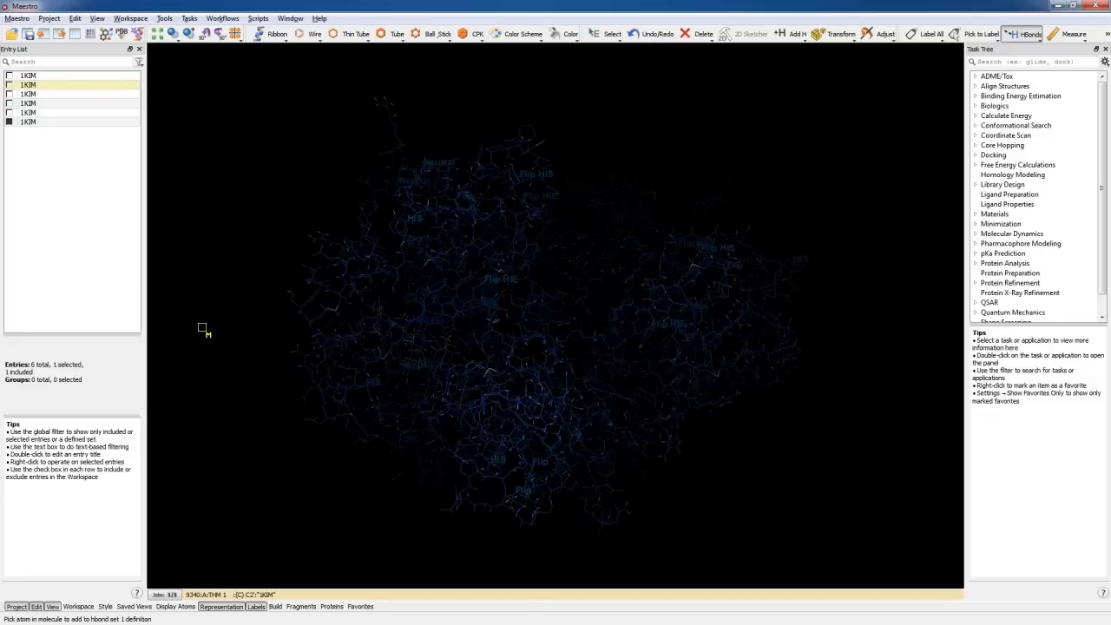
middle_click_drag(374, 346, 660, 373)
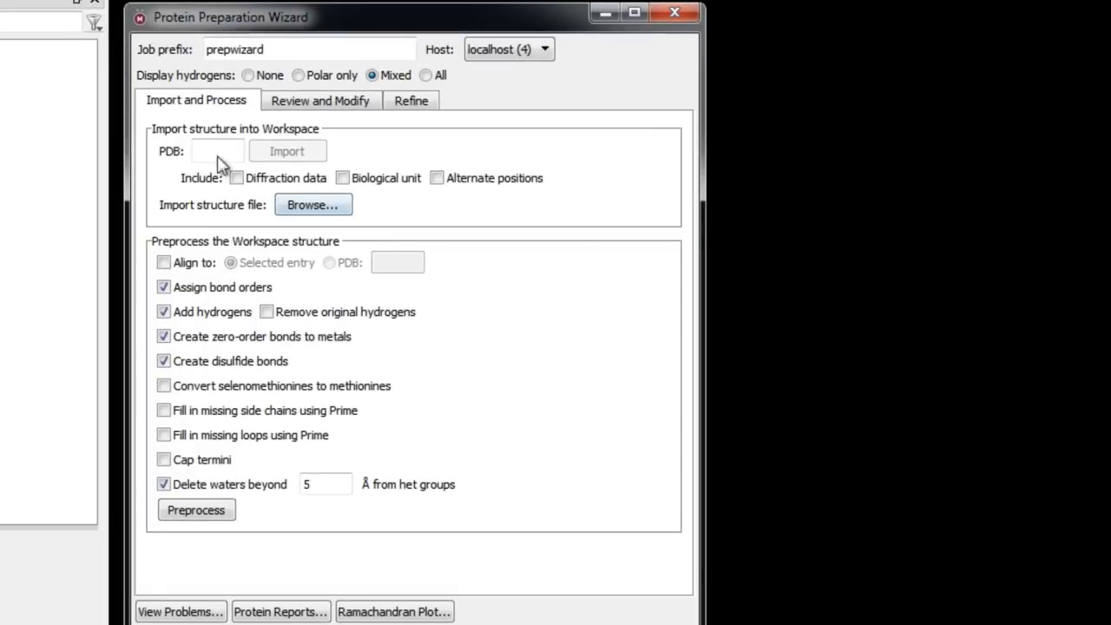
Import PDB structure 1tmn and preprocess it with zero-order bonds to metals and waters beyond 5 Å from het groups deleted.
left_click(218, 154)
type("1tmn")
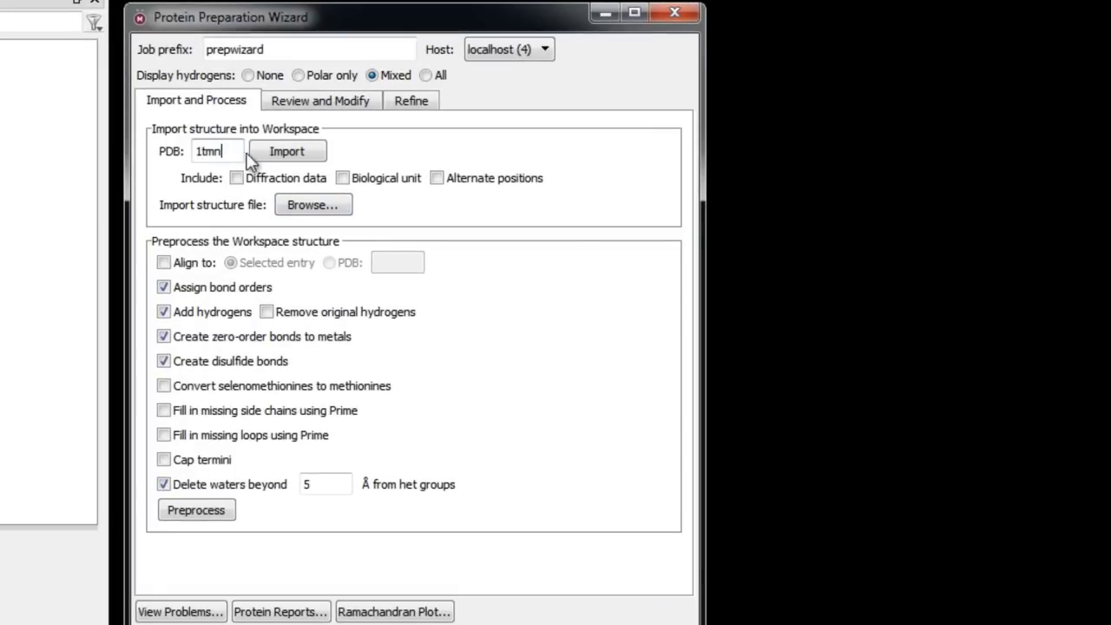
left_click(289, 156)
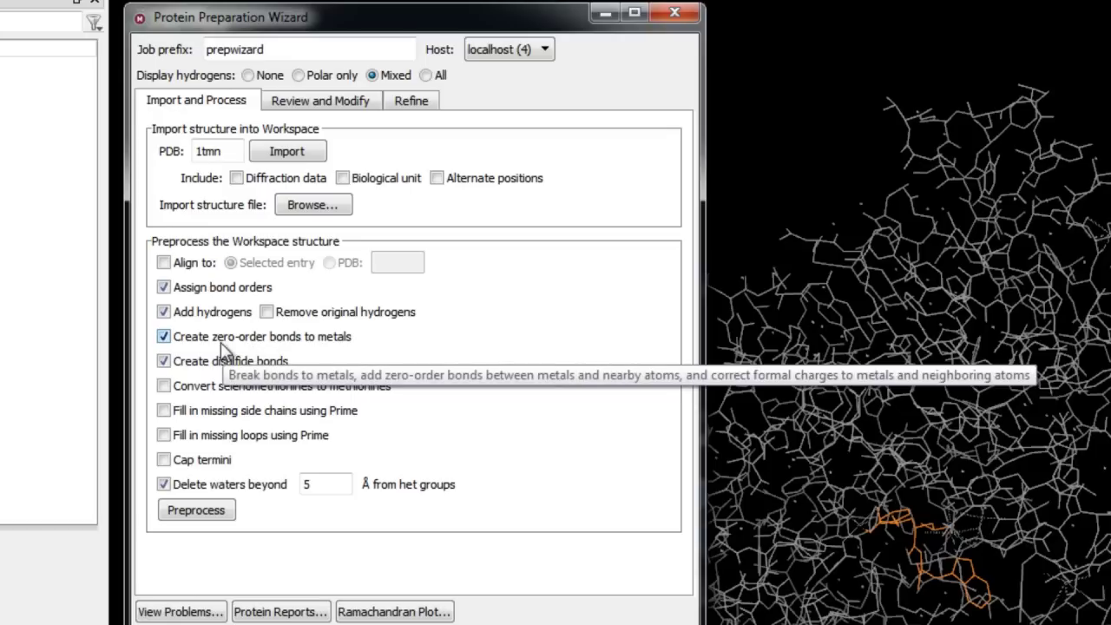
left_click(193, 511)
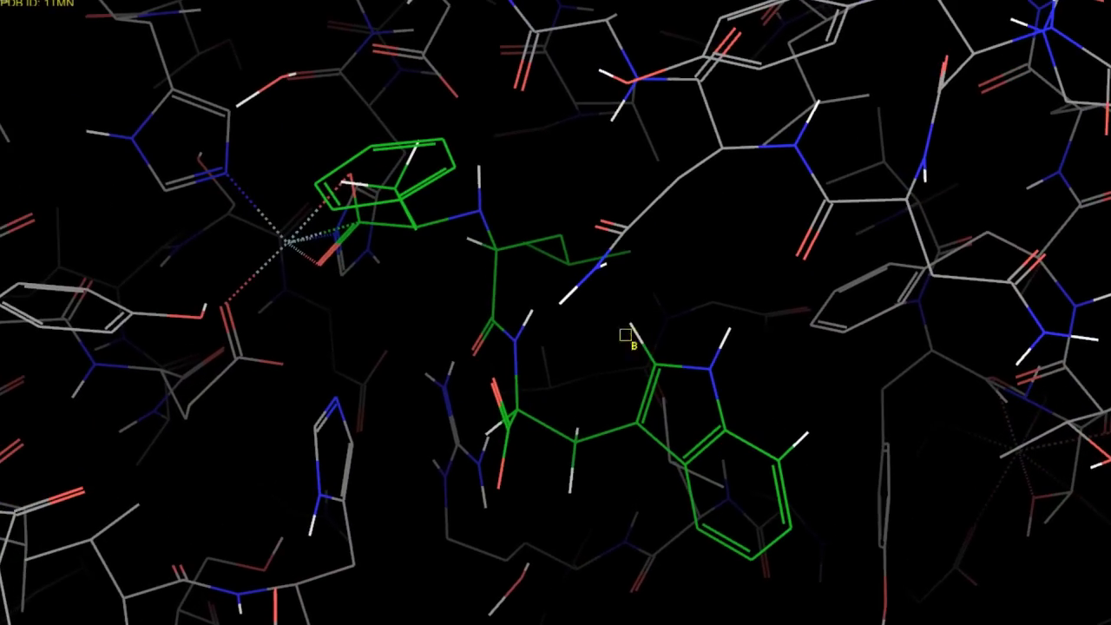
Examine the zero-order bonds around the metal ion beside the ligand, and close the report of overlapping atoms.
middle_click_drag(414, 322, 404, 307)
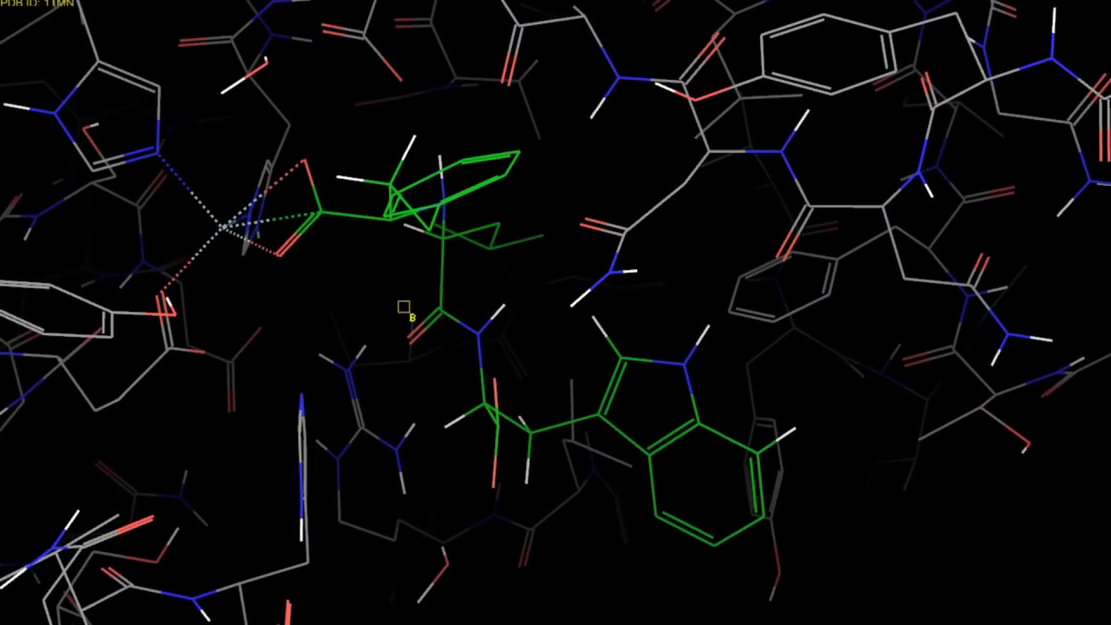
middle_click(228, 237)
scroll(561, 377, "up", 5)
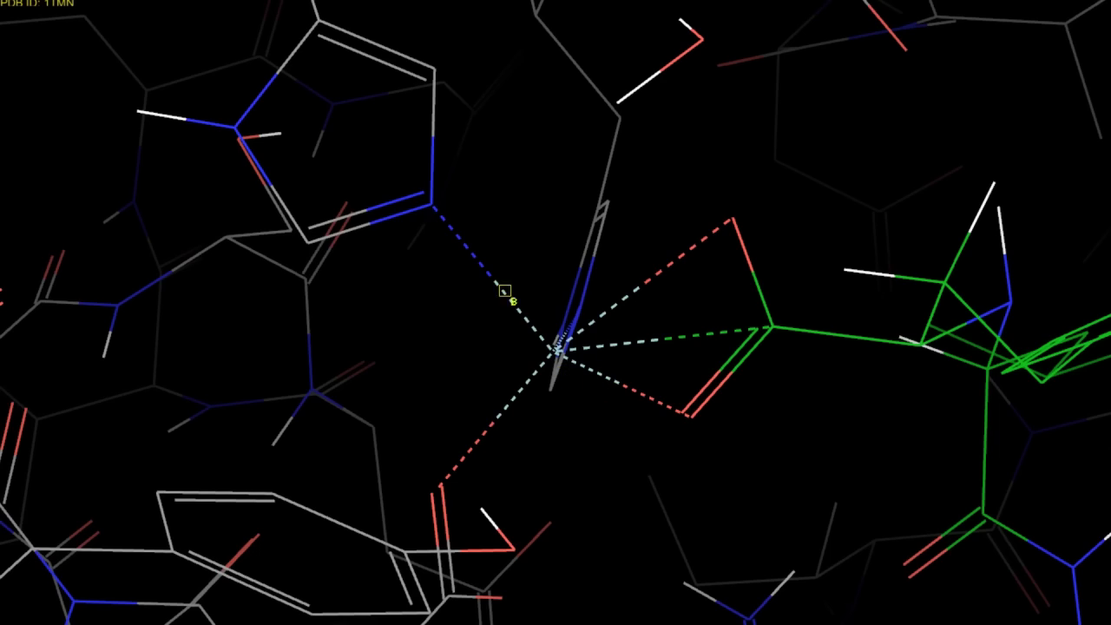
left_click_drag(565, 439, 573, 463)
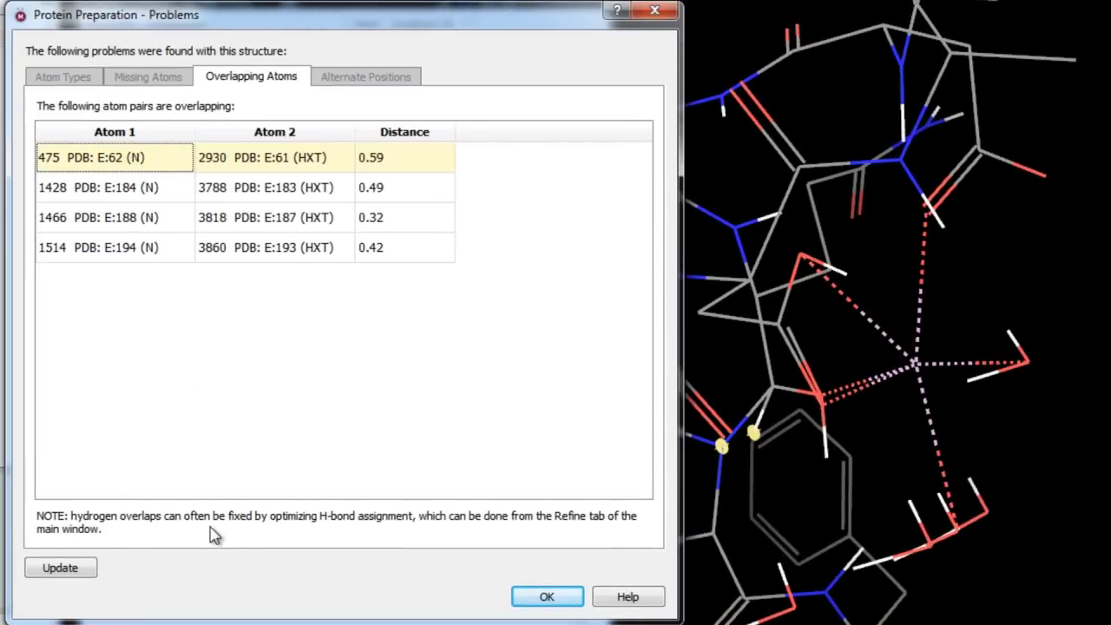
left_click(546, 596)
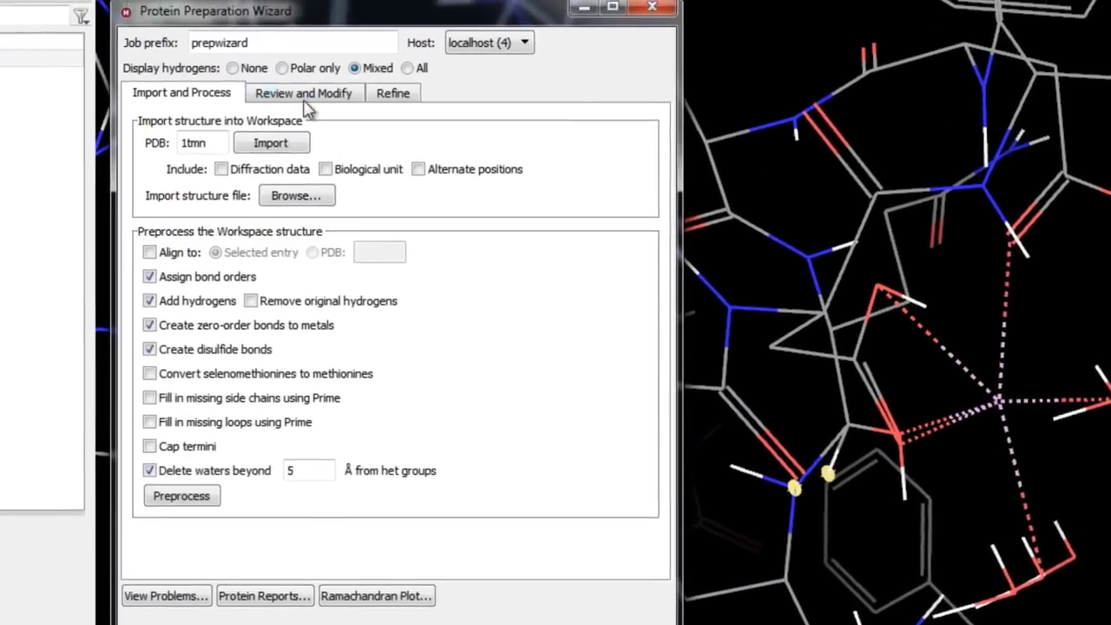
Analyze the workspace for 1TMN, and locate the zinc ion E:ZN (322) and the ligand E:0ZN (317).
left_click(304, 97)
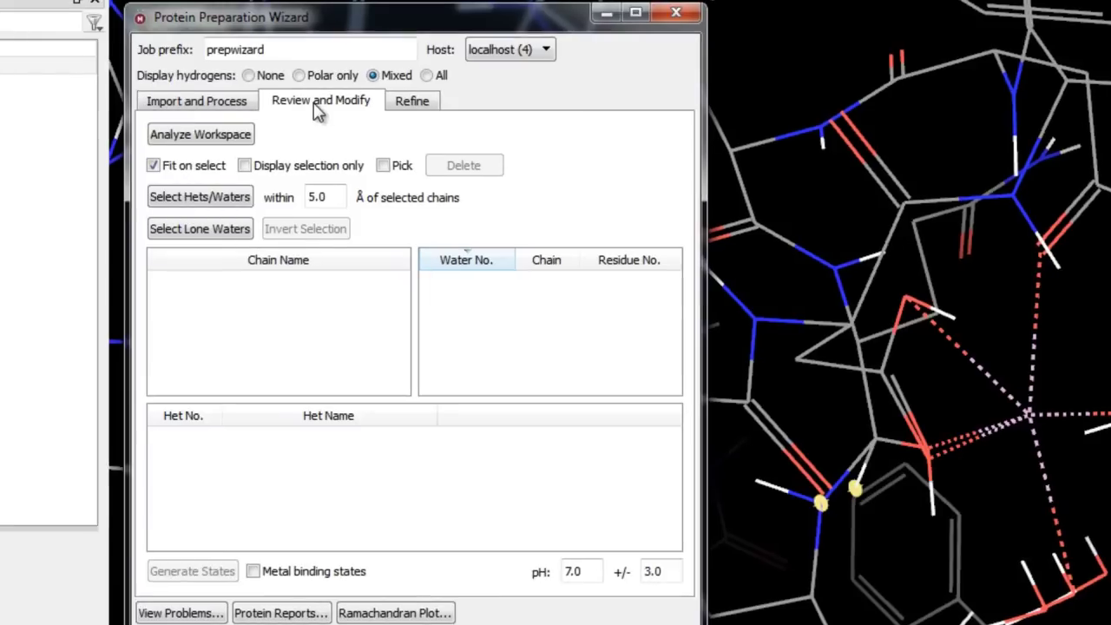
left_click(213, 142)
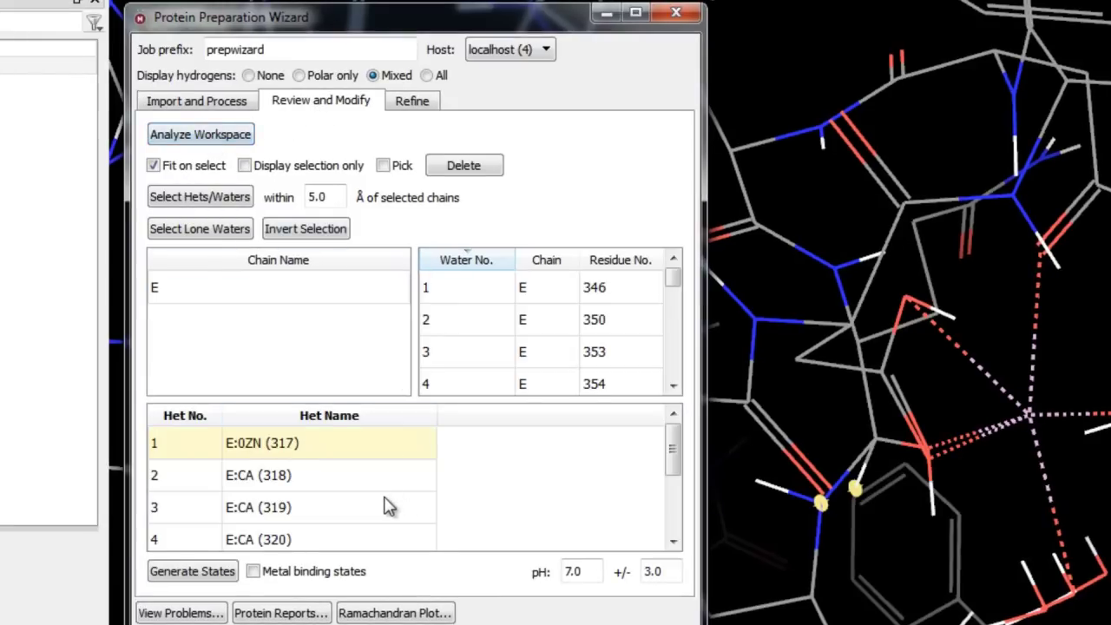
scroll(290, 510, "down", 1)
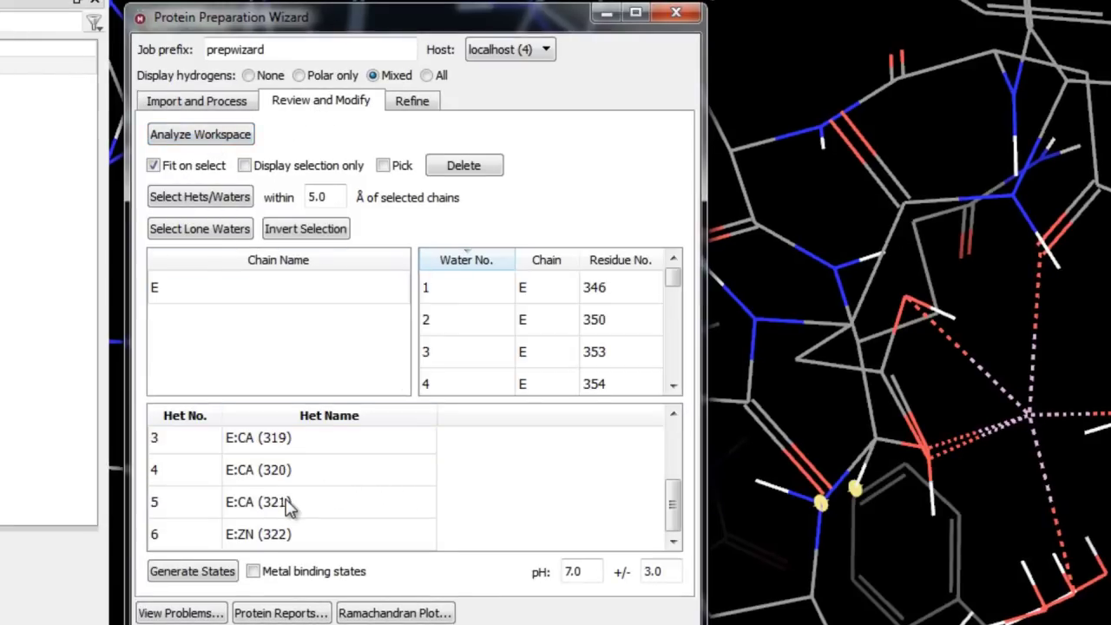
left_click(261, 540)
scroll(300, 526, "up", 2)
left_click(295, 446)
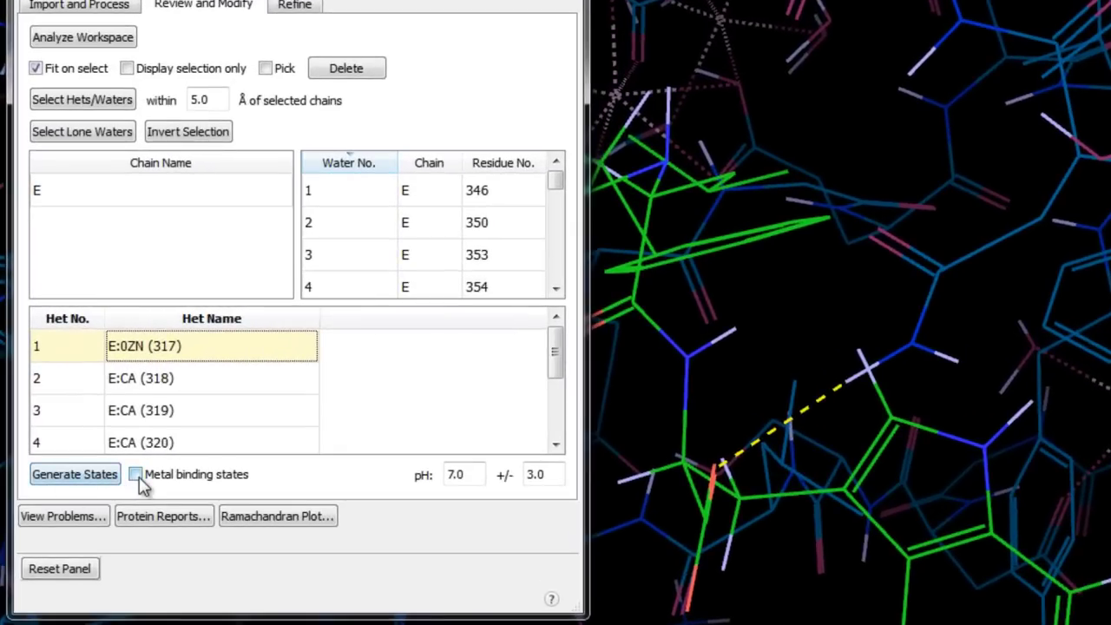
Generate het states at pH 7.0 +/- 3.0 with metal binding states included, and inspect the ligand's charged nitrogen.
left_click(136, 476)
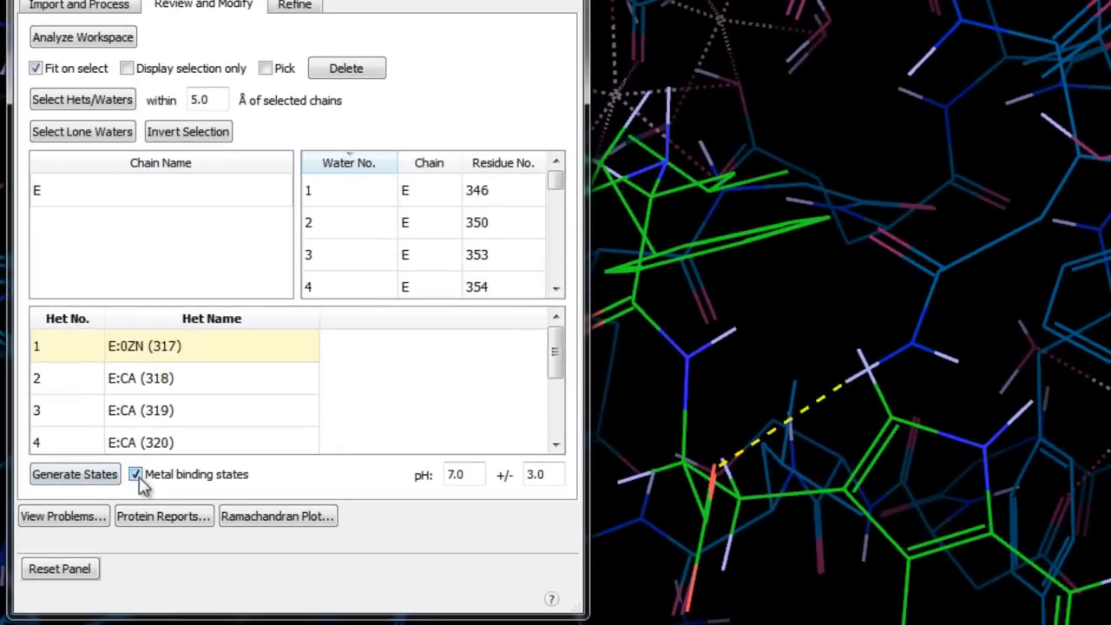
left_click(78, 473)
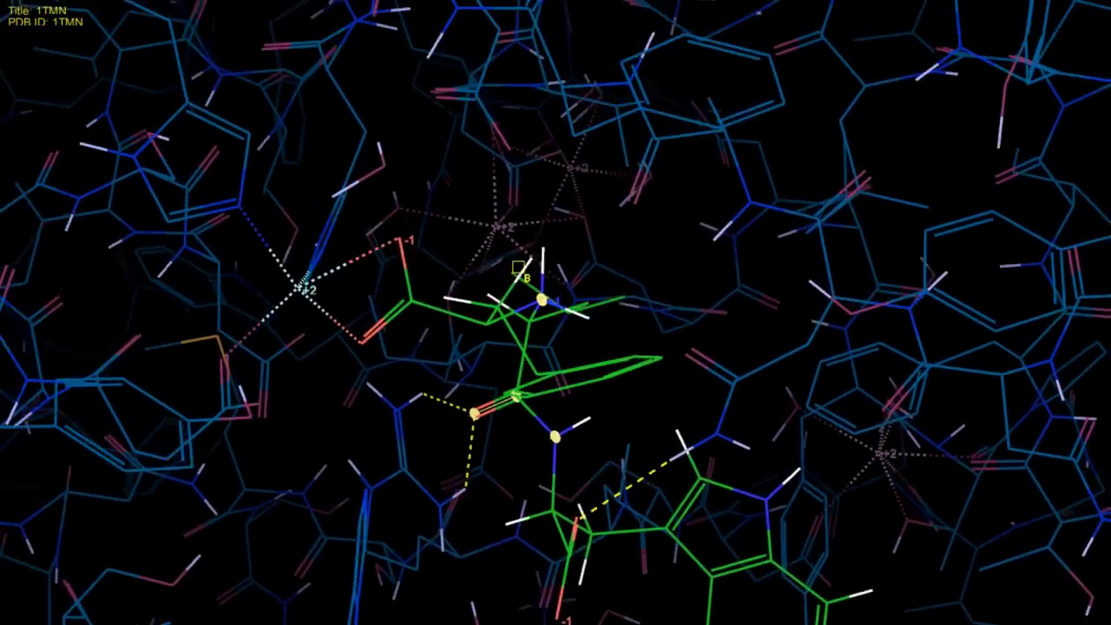
scroll(559, 348, "up", 10)
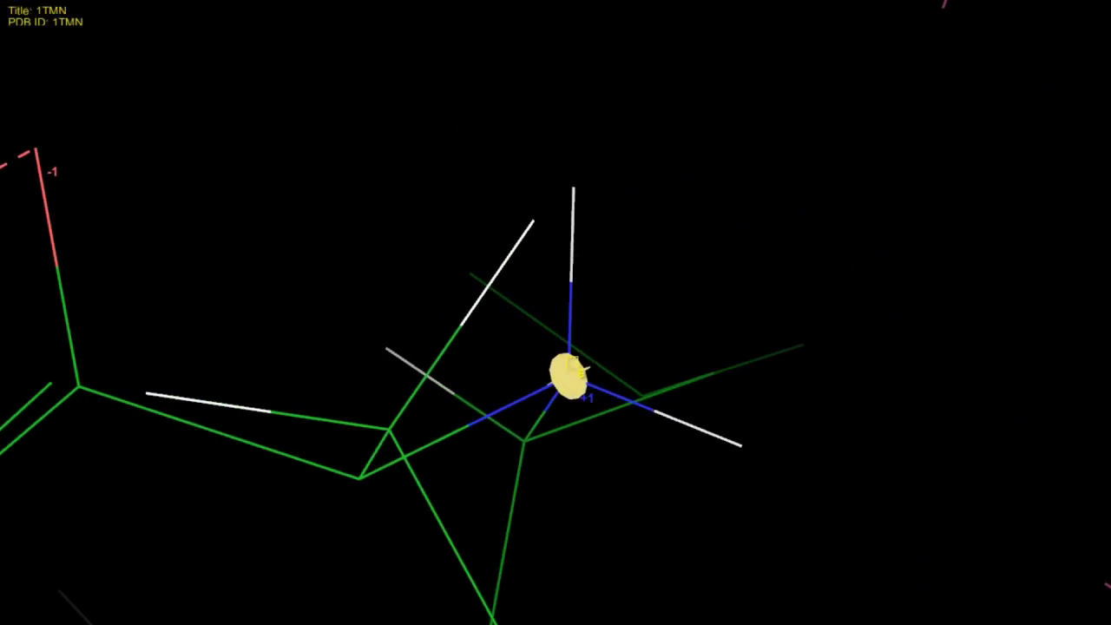
middle_click_drag(521, 350, 561, 365)
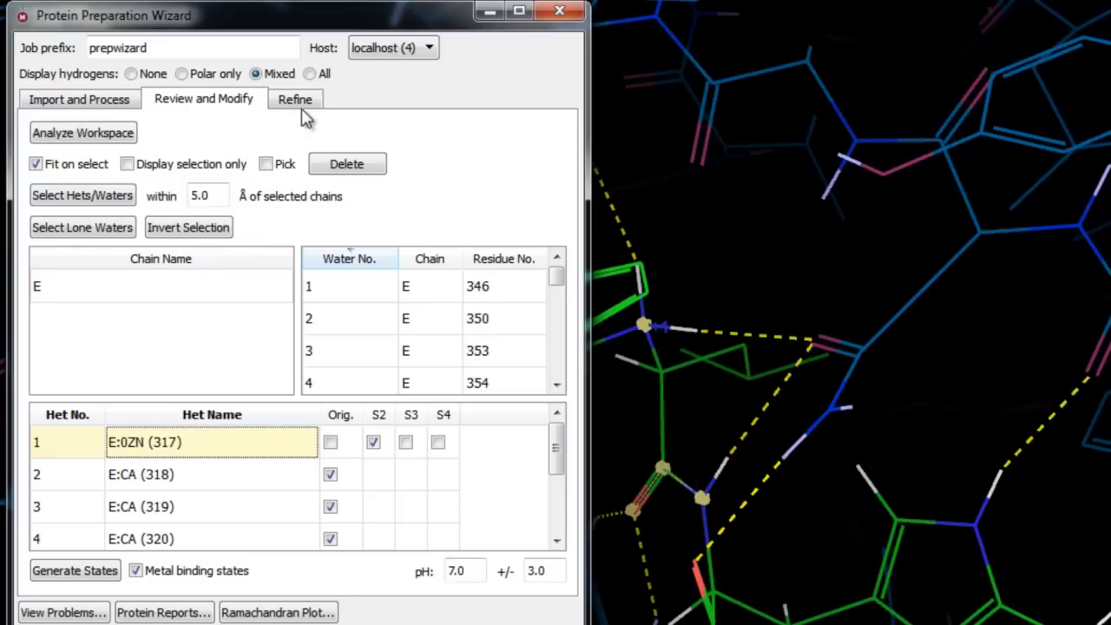
Optimize 1TMN's H-bond assignment with sampled water orientations and PROPKA at pH 7.0, and inspect the neutral residue near the ligand.
left_click(295, 101)
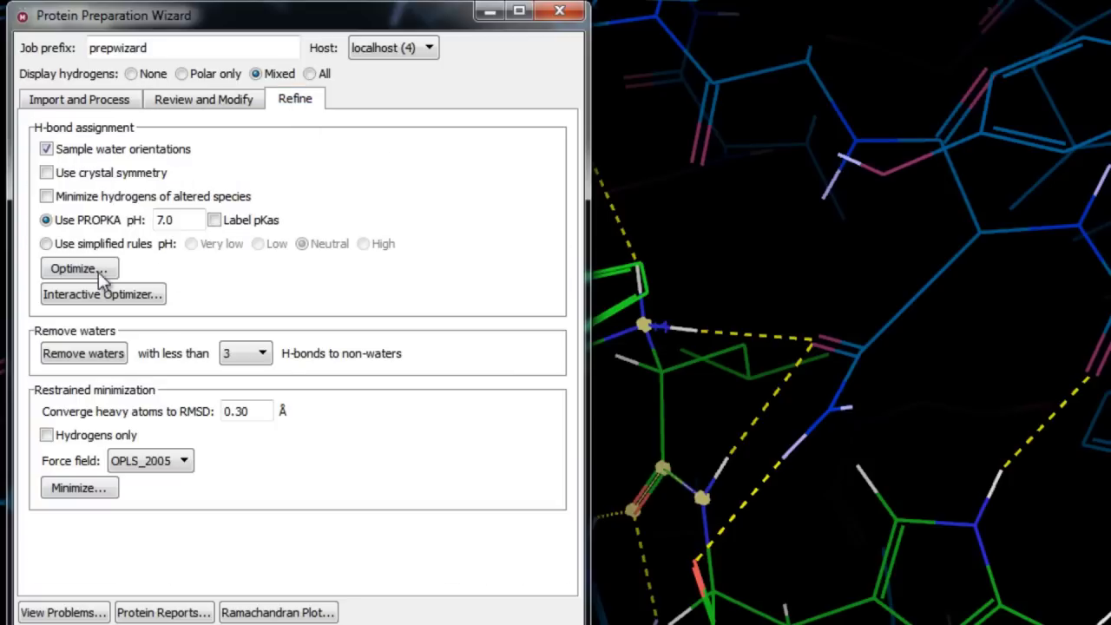
left_click(67, 273)
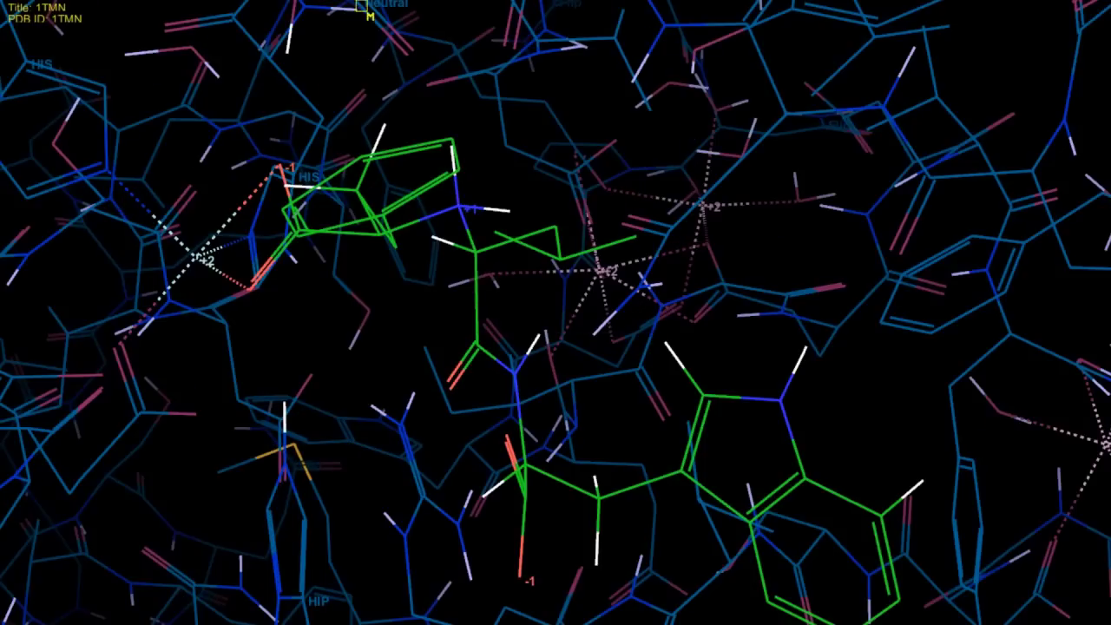
middle_click_drag(361, 7, 527, 290)
scroll(568, 343, "up", 3)
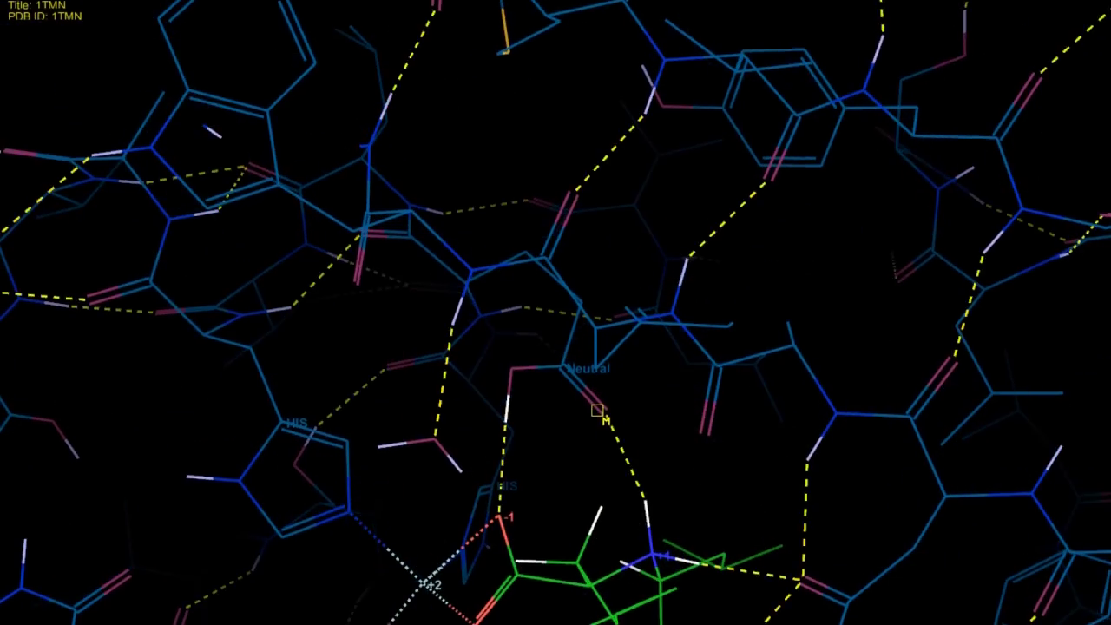
Remove 1TMN's waters with less than 3 H-bonds to non-waters, and run a restrained minimization to 0.30 Å RMSD with OPLS_2005.
scroll(692, 449, "up", 3)
right_click_drag(692, 449, 687, 223)
middle_click_drag(687, 223, 665, 235)
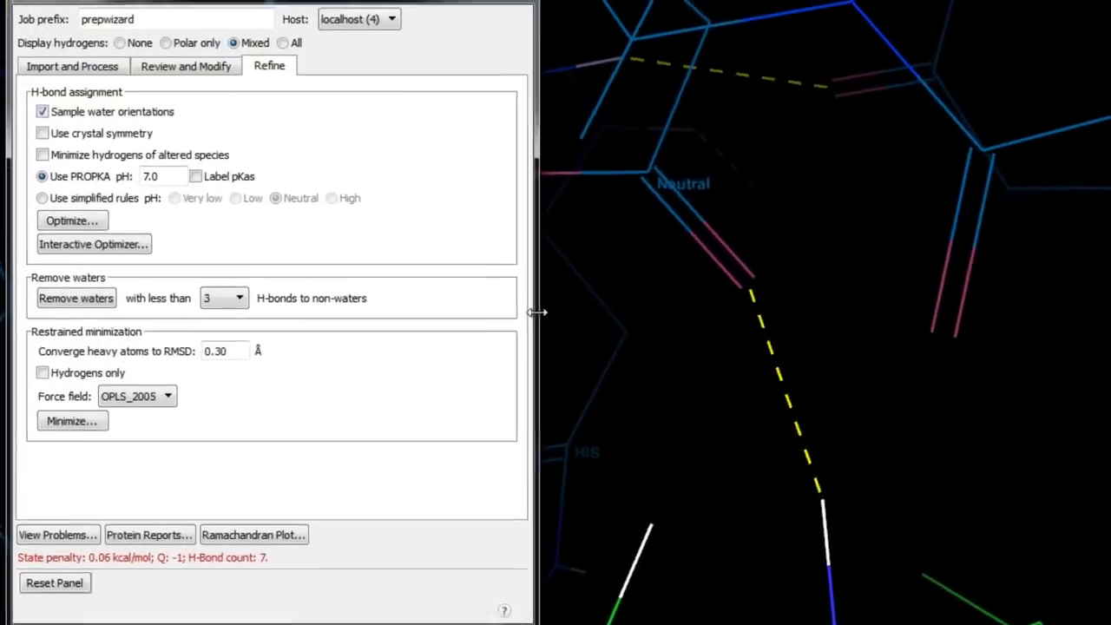
left_click(68, 219)
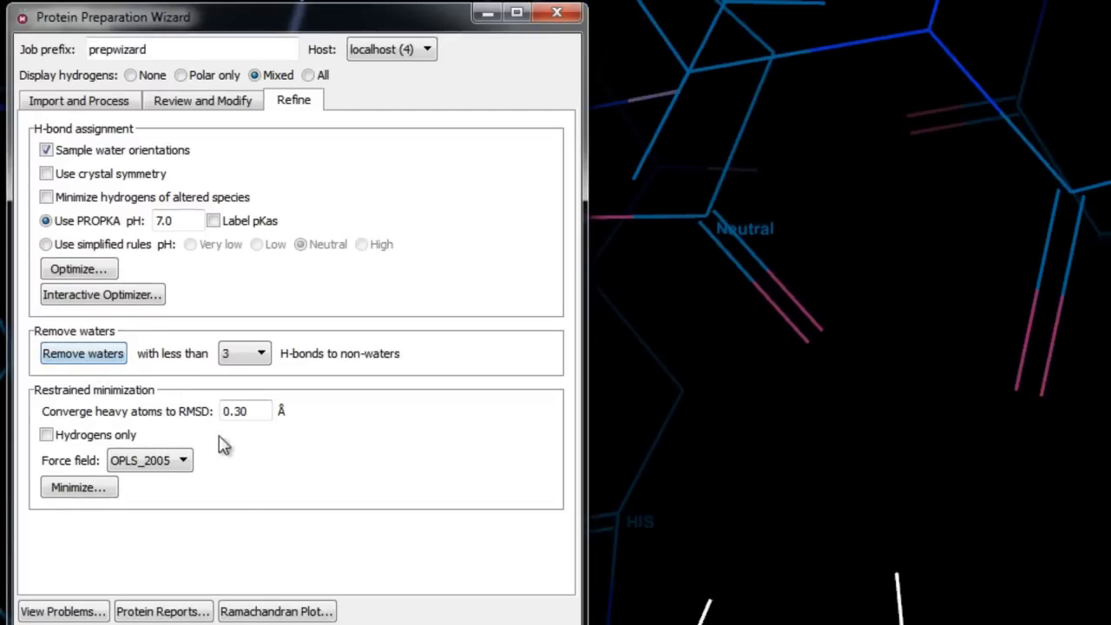
left_click(99, 492)
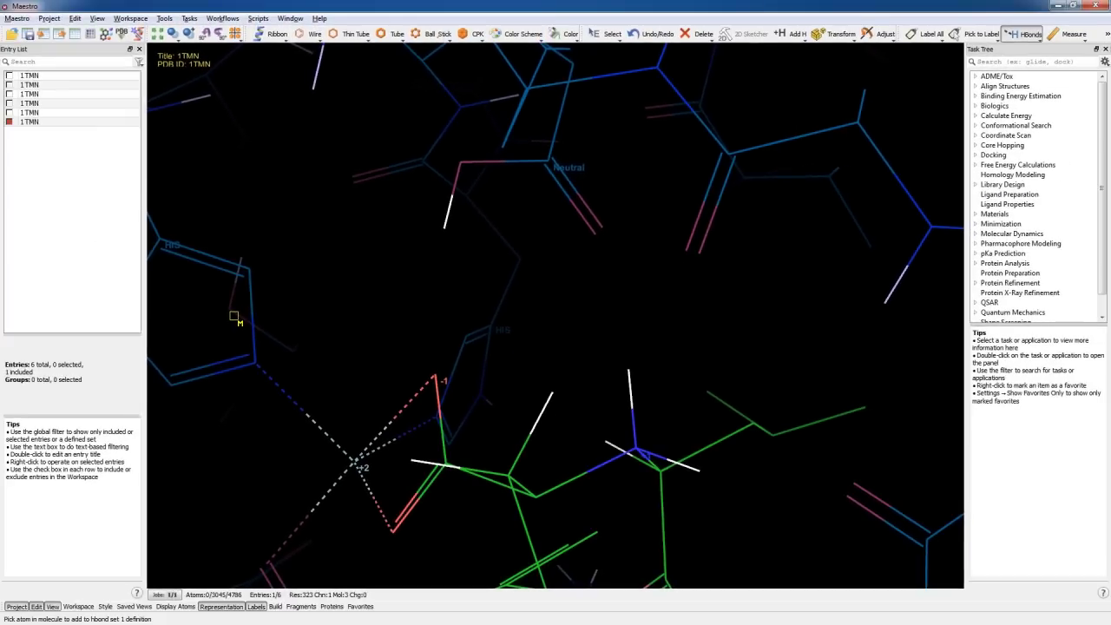
left_click_drag(235, 317, 408, 326)
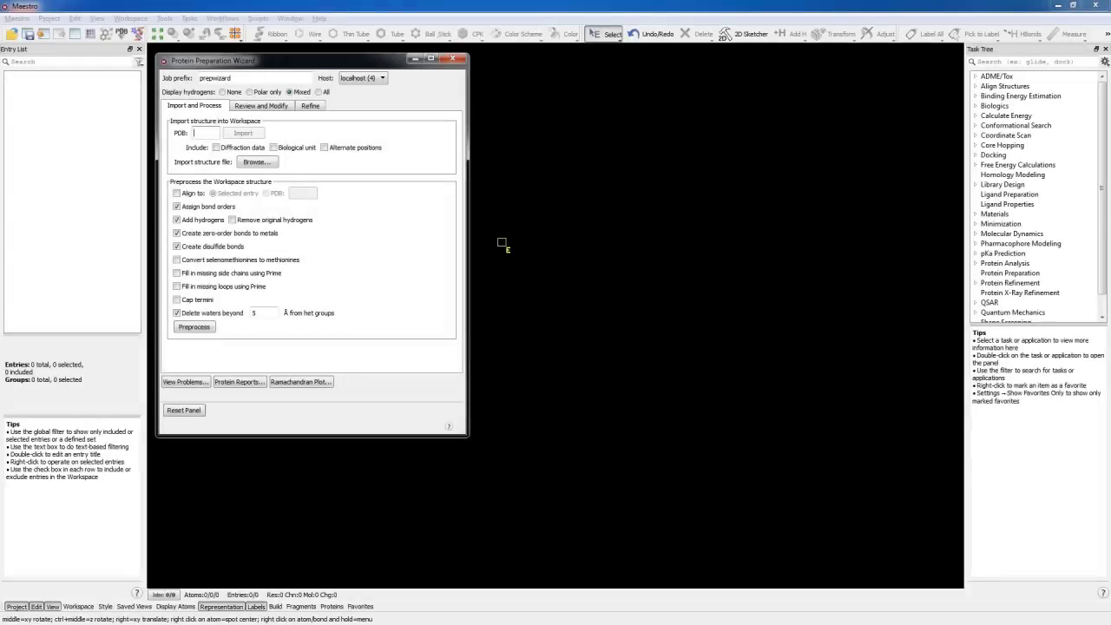
Import PDB structure 1a9u and preprocess it with bond orders, added hydrogens, zero-order metal bonds, disulfide bonds, and waters beyond 5 Å deleted.
left_click(217, 132)
type("1a9u")
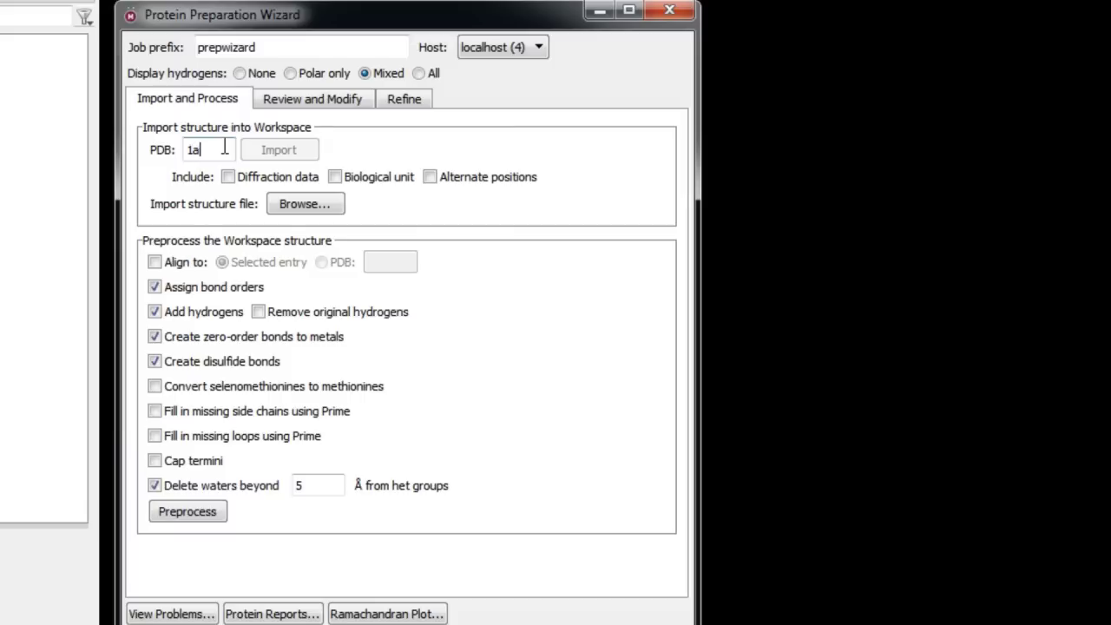
left_click(261, 153)
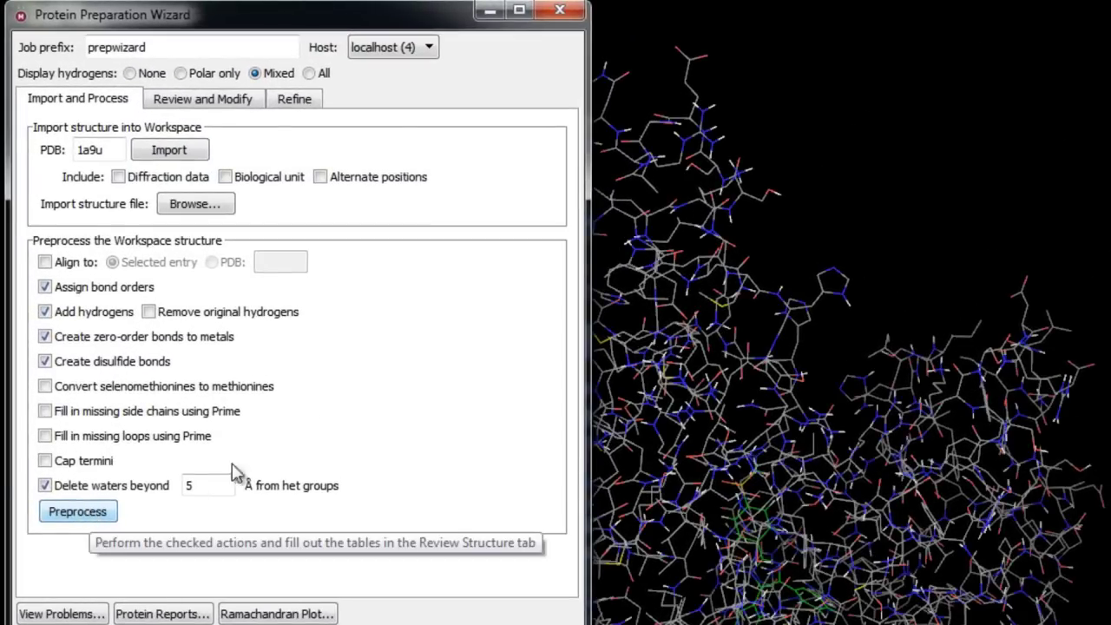
Generate het states at pH 7.0 +/- 3.0 for ligand A:SB2 (800), compare state S2 with the original, and keep the original state.
left_click(224, 102)
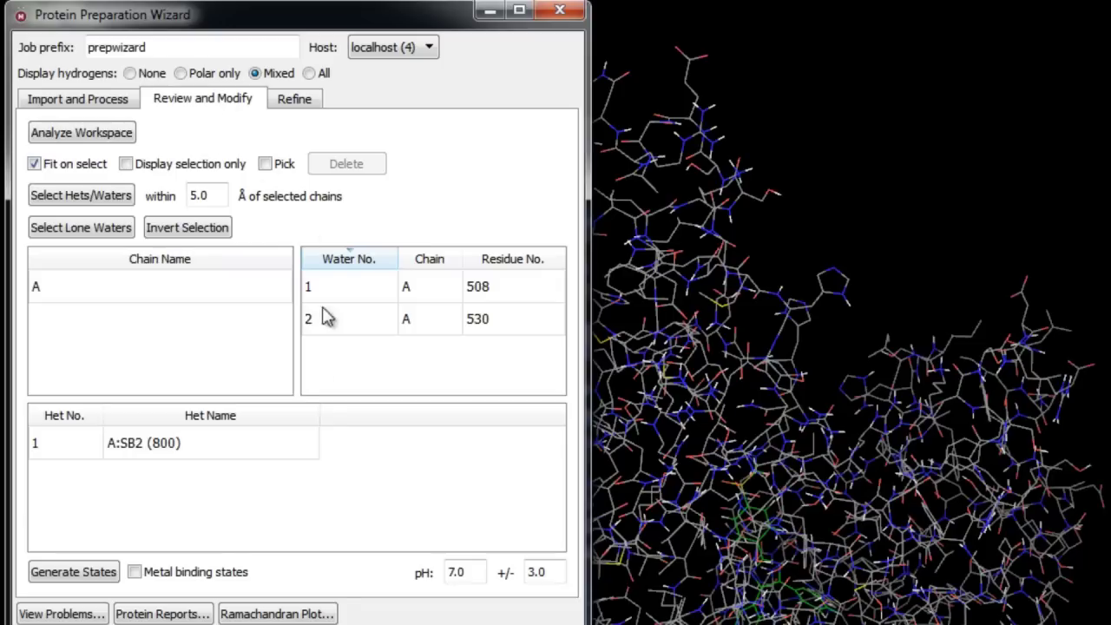
left_click(69, 572)
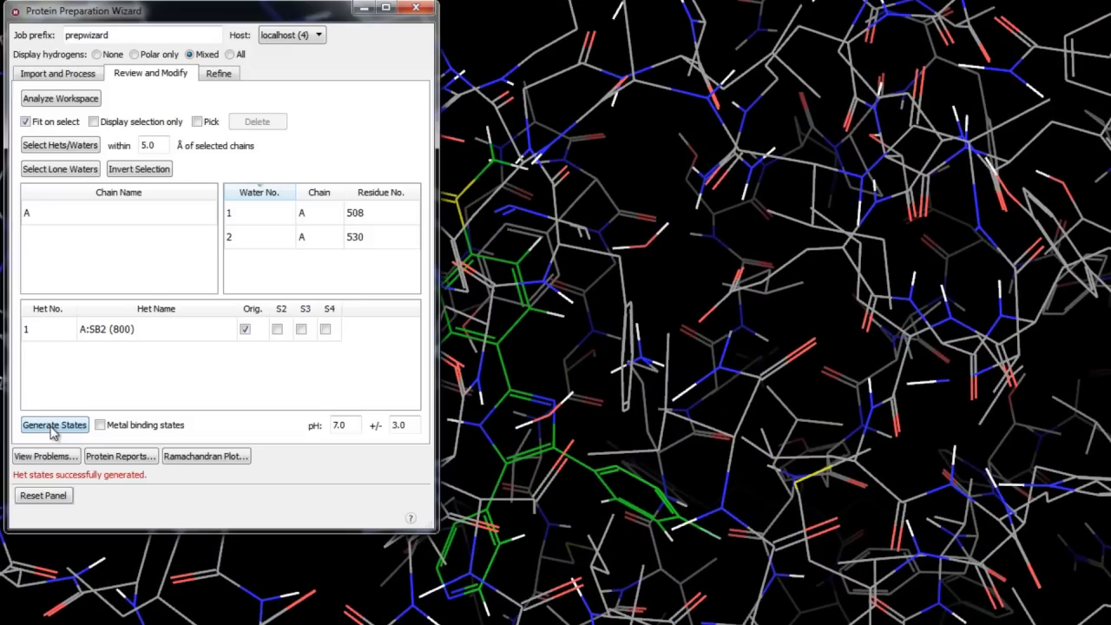
left_click(148, 333)
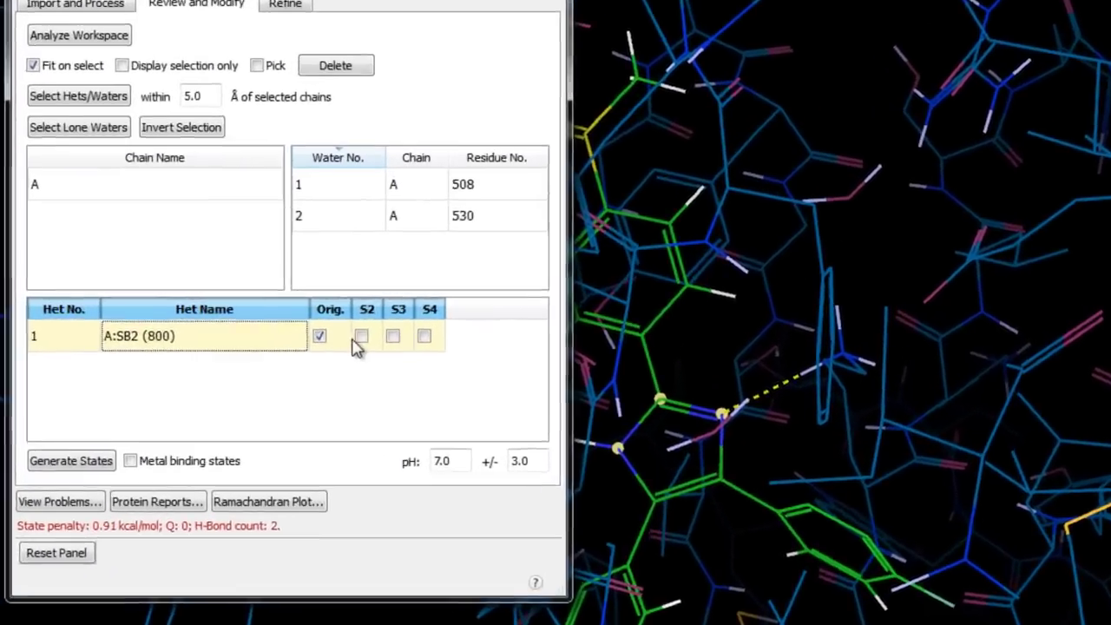
left_click(278, 334)
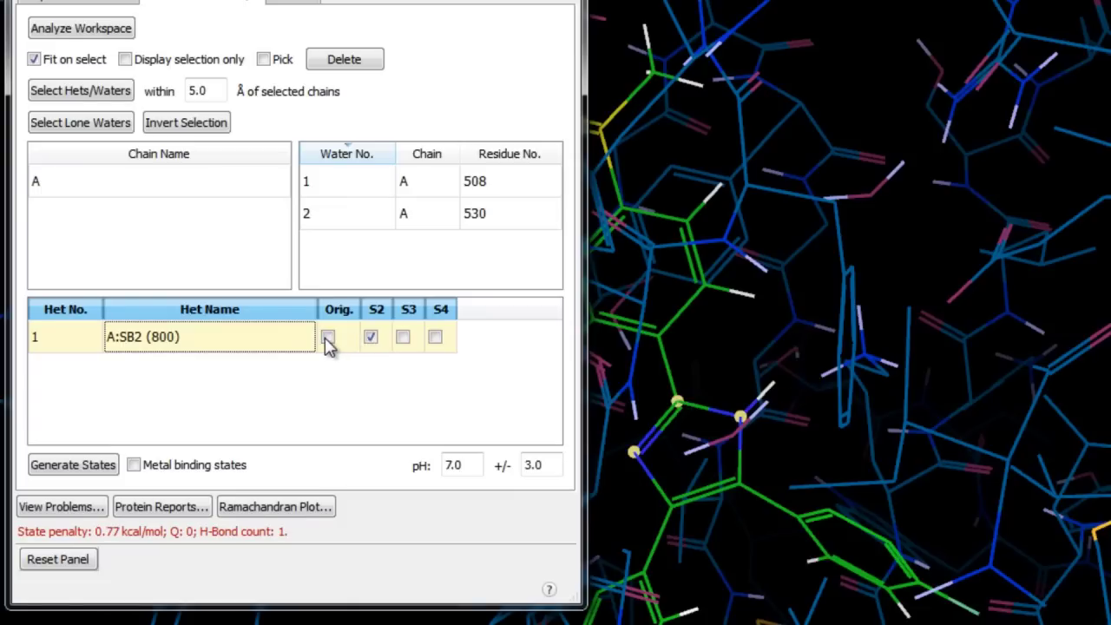
left_click(327, 338)
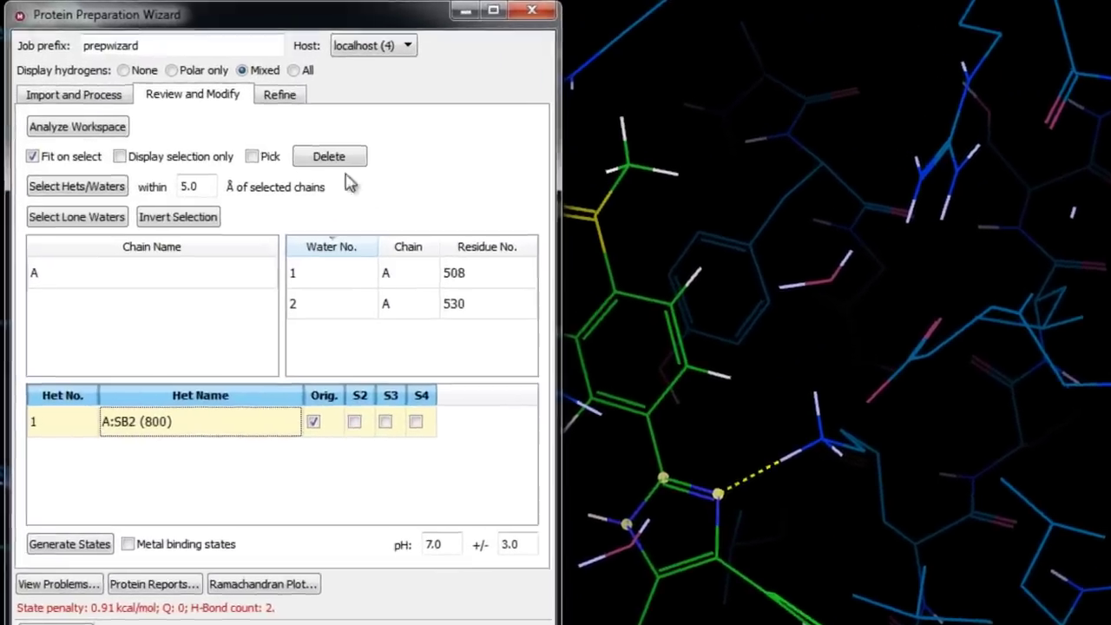
Optimize 1A9U's H-bonds with PROPKA at pH 7.0, remove waters with less than 3 H-bonds to non-waters, and minimize to 0.30 Å with OPLS_2005.
left_click(292, 99)
left_click(92, 268)
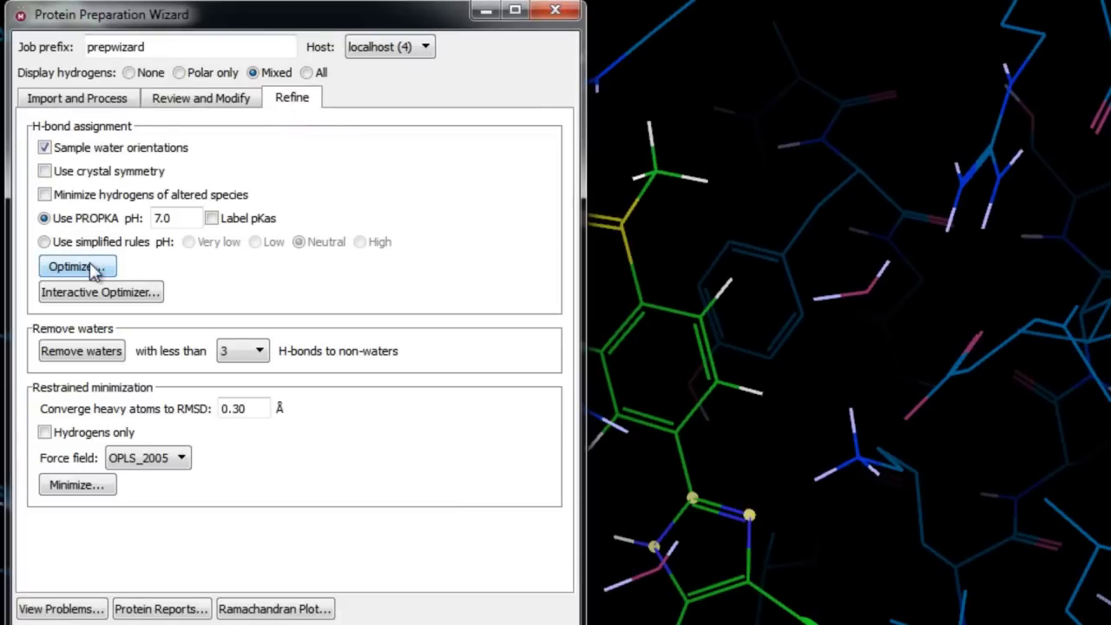
left_click(102, 356)
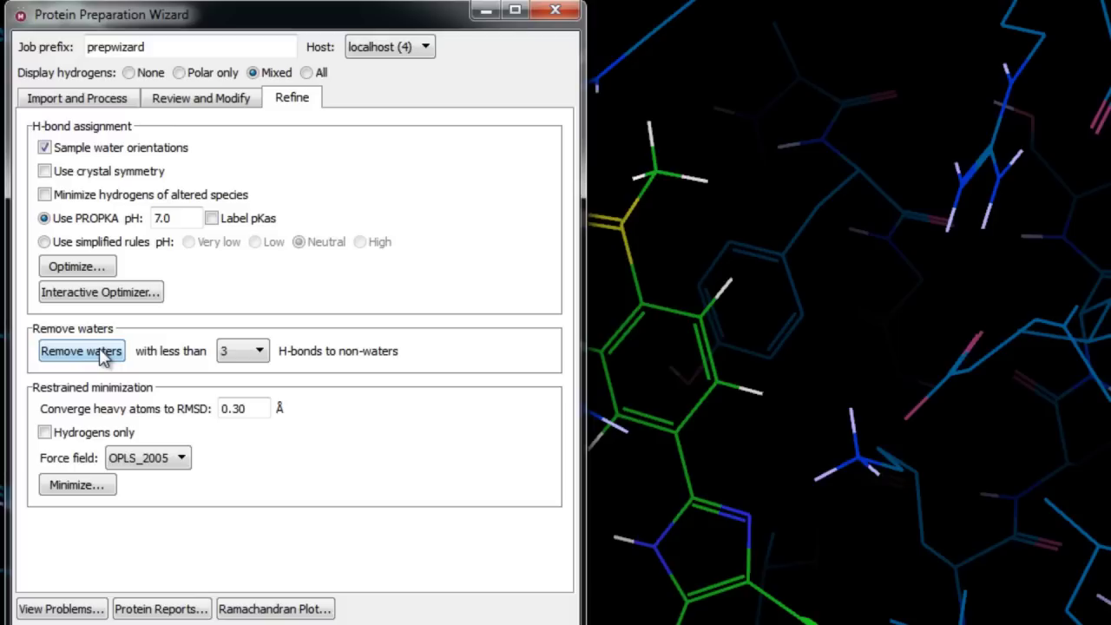
left_click(80, 484)
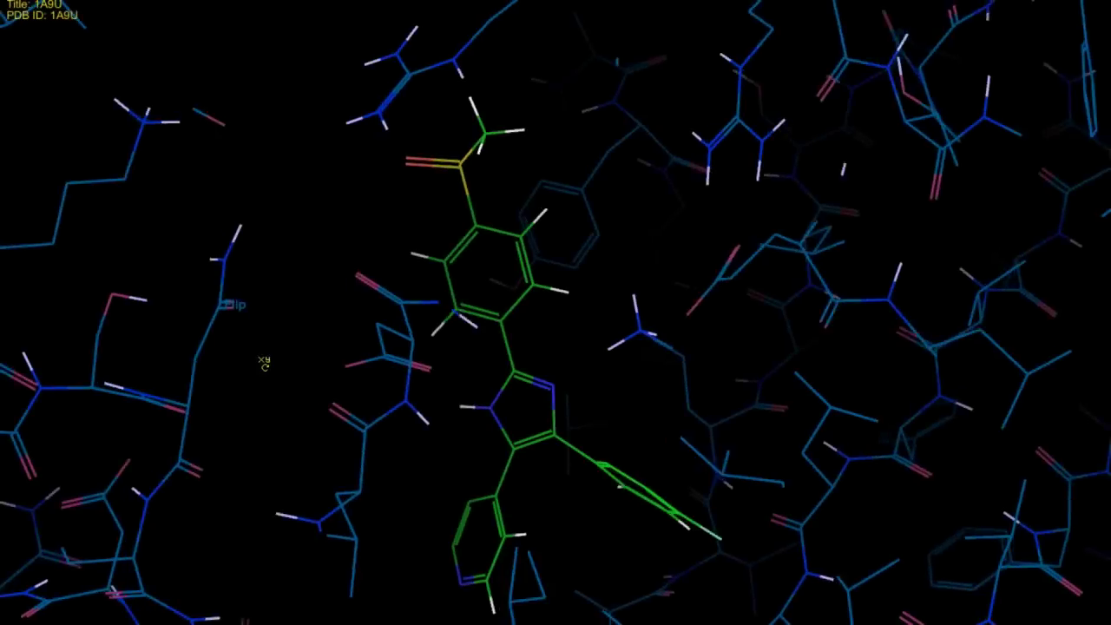
scroll(291, 364, "down", 10)
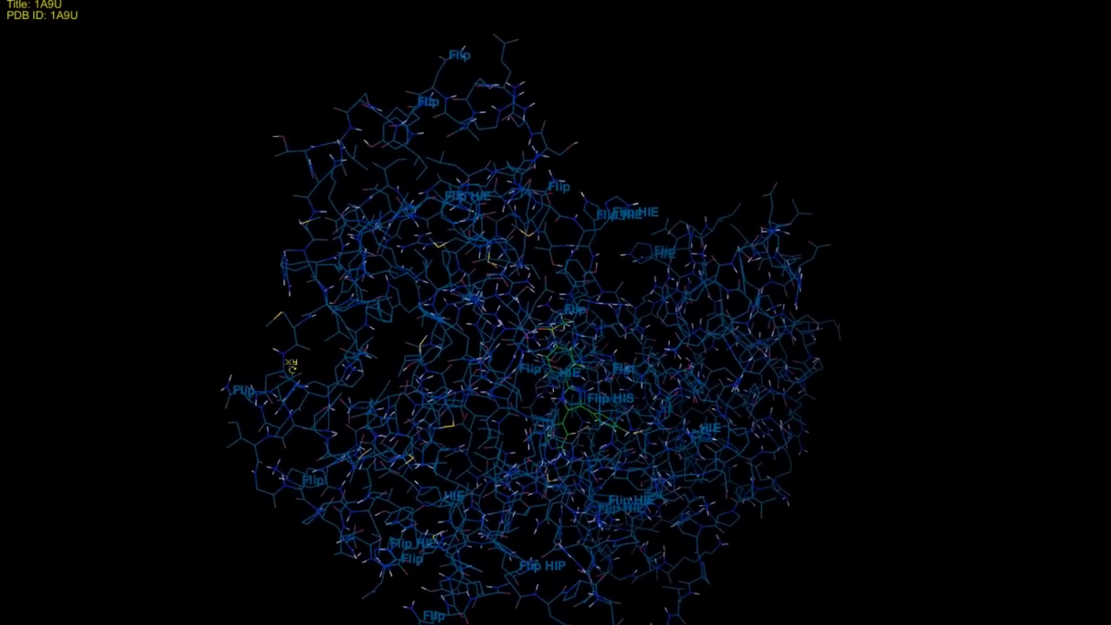